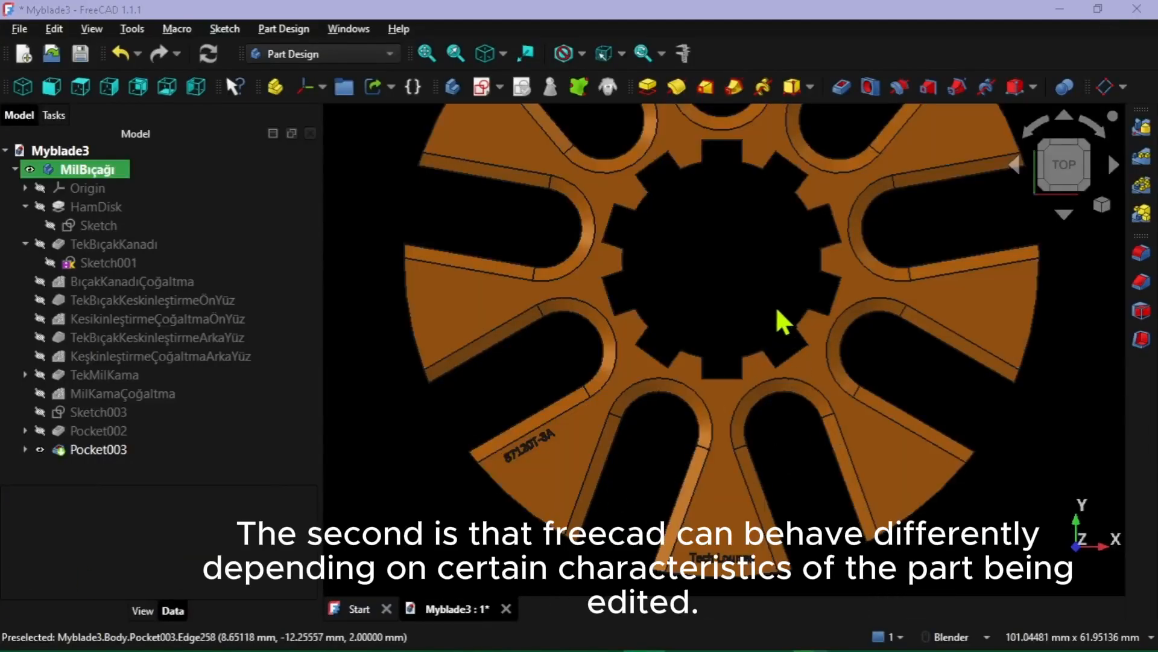
# Examine the engraved "87120T-3A" text on the blade disk's upper face and its position beside the bevelled blade edge
pyautogui.moveTo(772, 469); pyautogui.dragTo(787, 399, button='middle')
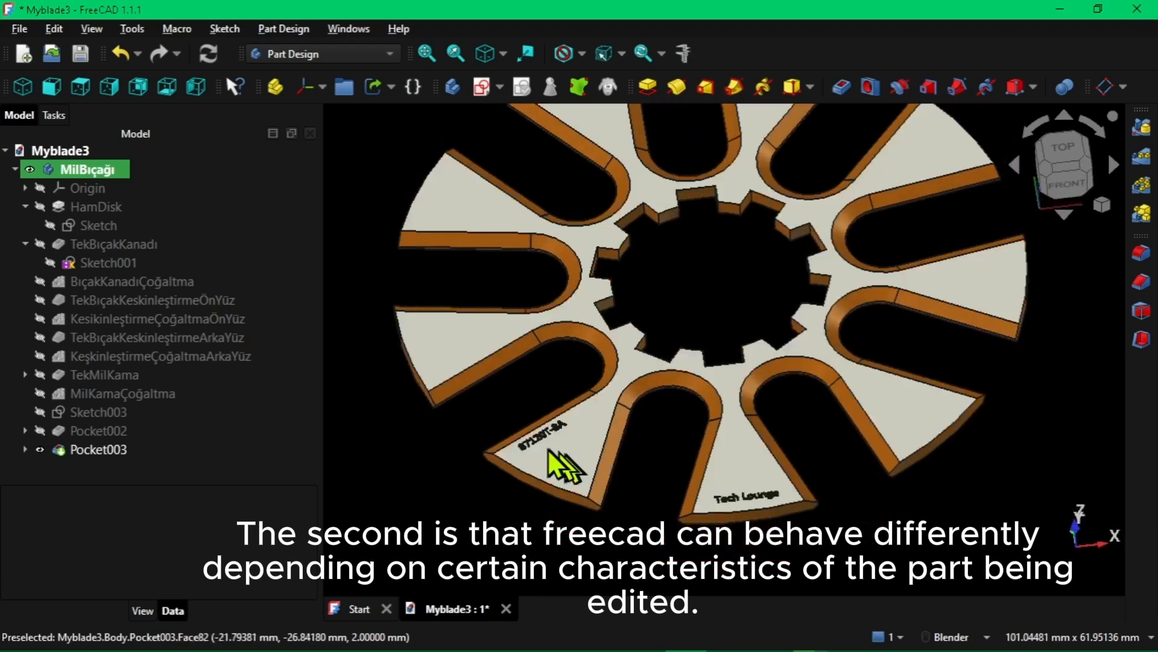
pyautogui.scroll(-2, 545, 448)
pyautogui.scroll(6, 545, 448)
pyautogui.scroll(6, 546, 448)
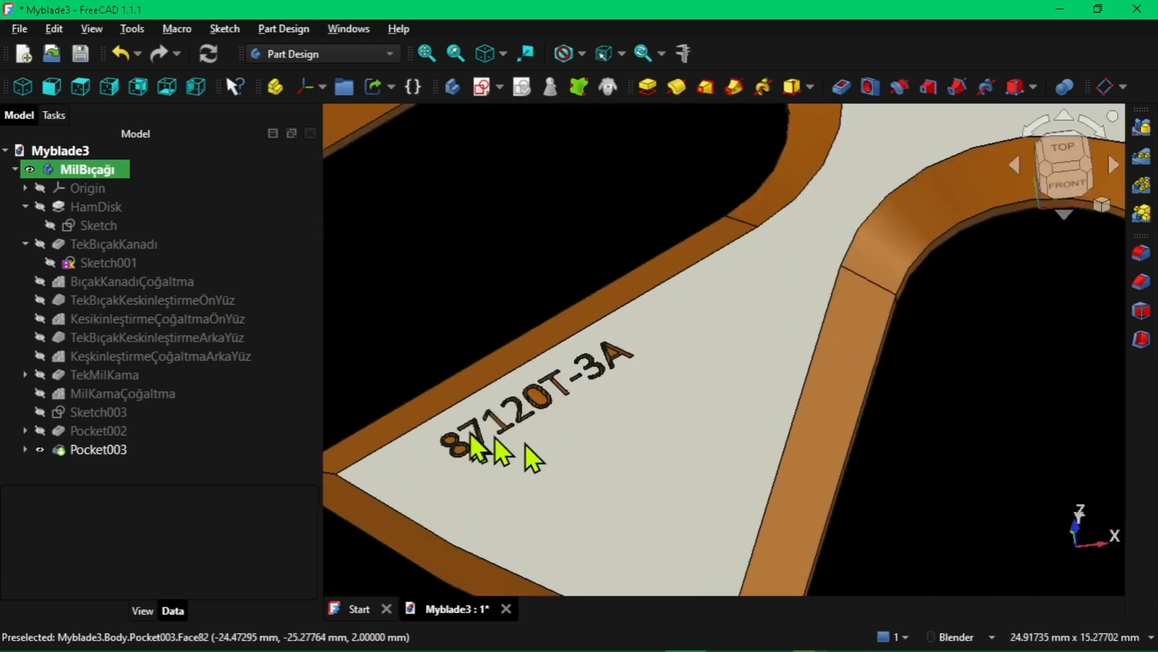
pyautogui.scroll(-1, 506, 245)
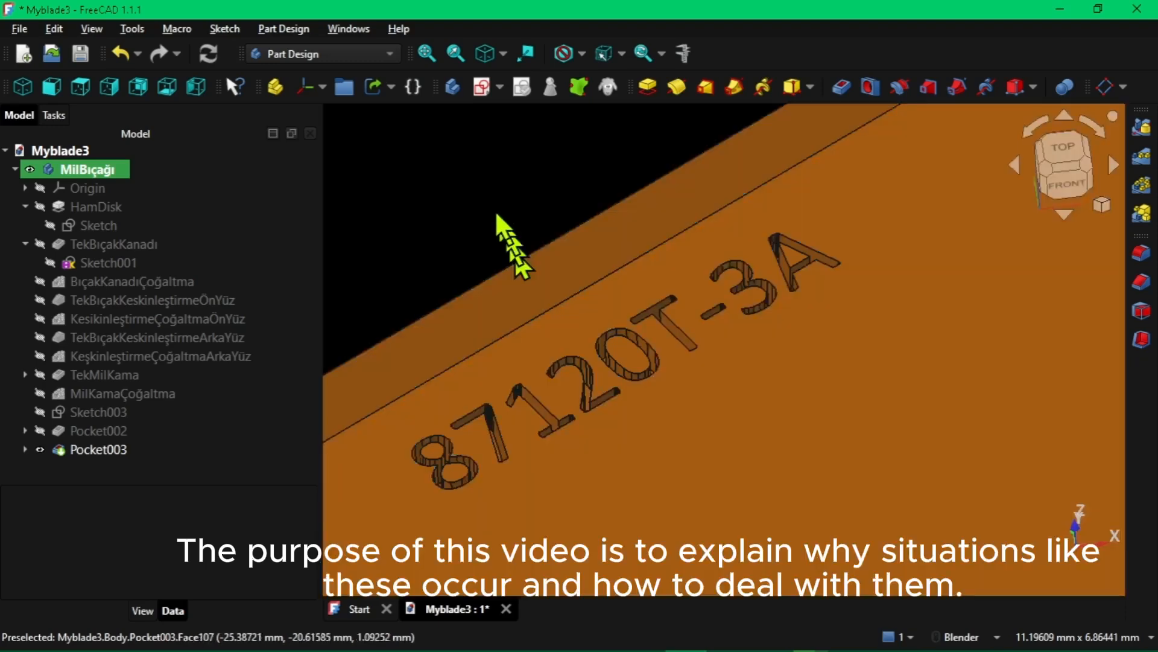
pyautogui.scroll(2, 486, 212)
pyautogui.scroll(2, 635, 356)
pyautogui.moveTo(641, 376); pyautogui.dragTo(671, 360, button='middle')
pyautogui.scroll(1, 670, 365)
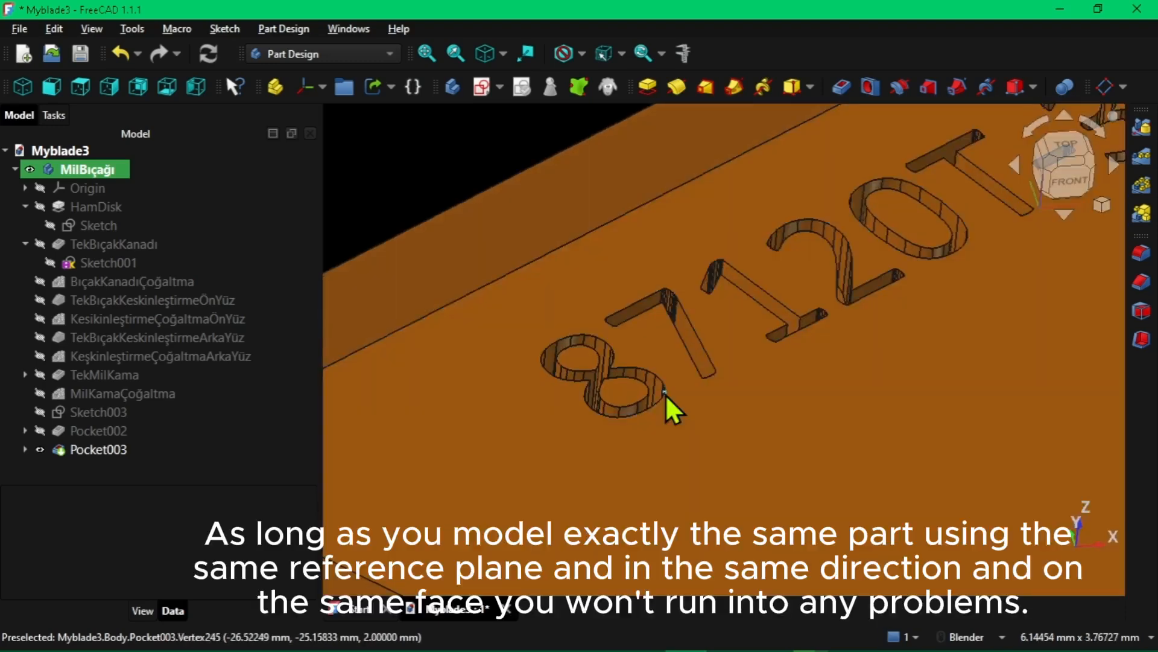
pyautogui.scroll(-5, 539, 198)
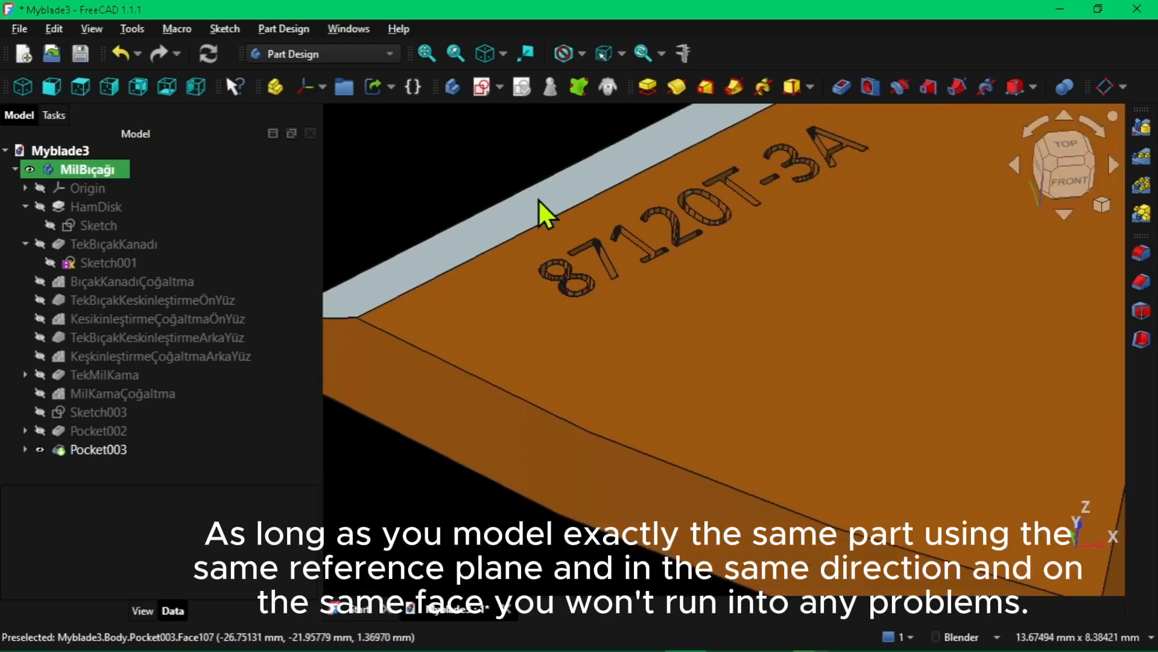
pyautogui.scroll(6, 792, 280)
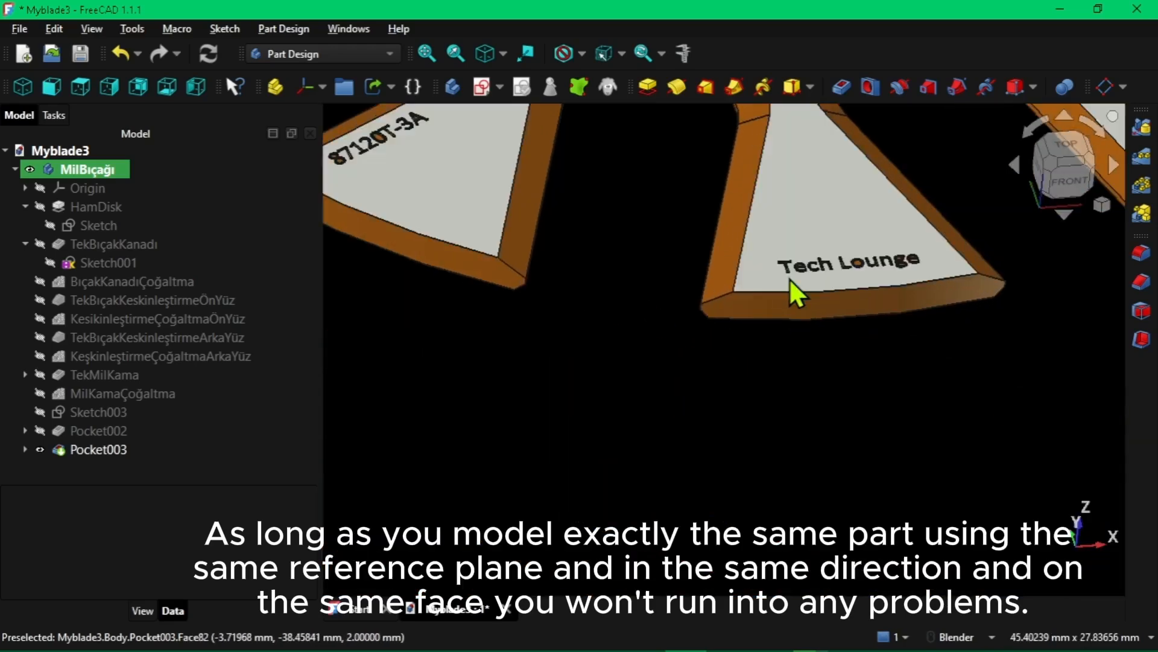
# Inspect the engraved "Tech Lounge" lettering near the outer edge of the blade up close
pyautogui.keyDown('shift'); pyautogui.moveTo(790, 279); pyautogui.dragTo(427, 330, button='middle'); pyautogui.keyUp('shift')
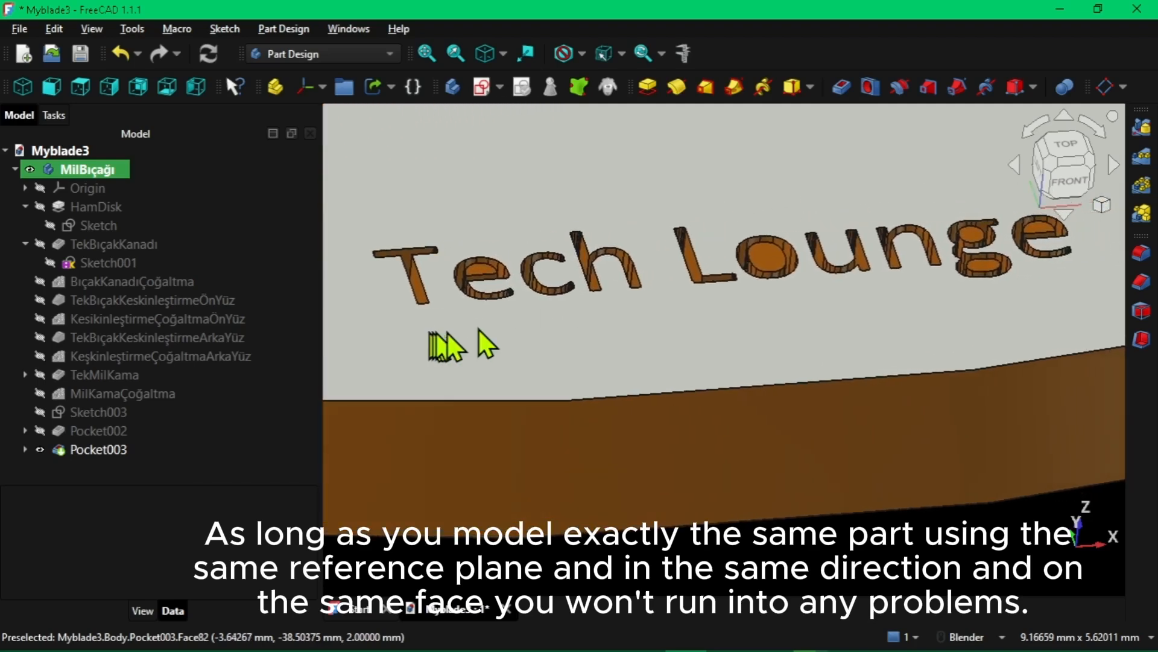
pyautogui.moveTo(554, 329); pyautogui.dragTo(557, 330, button='middle')
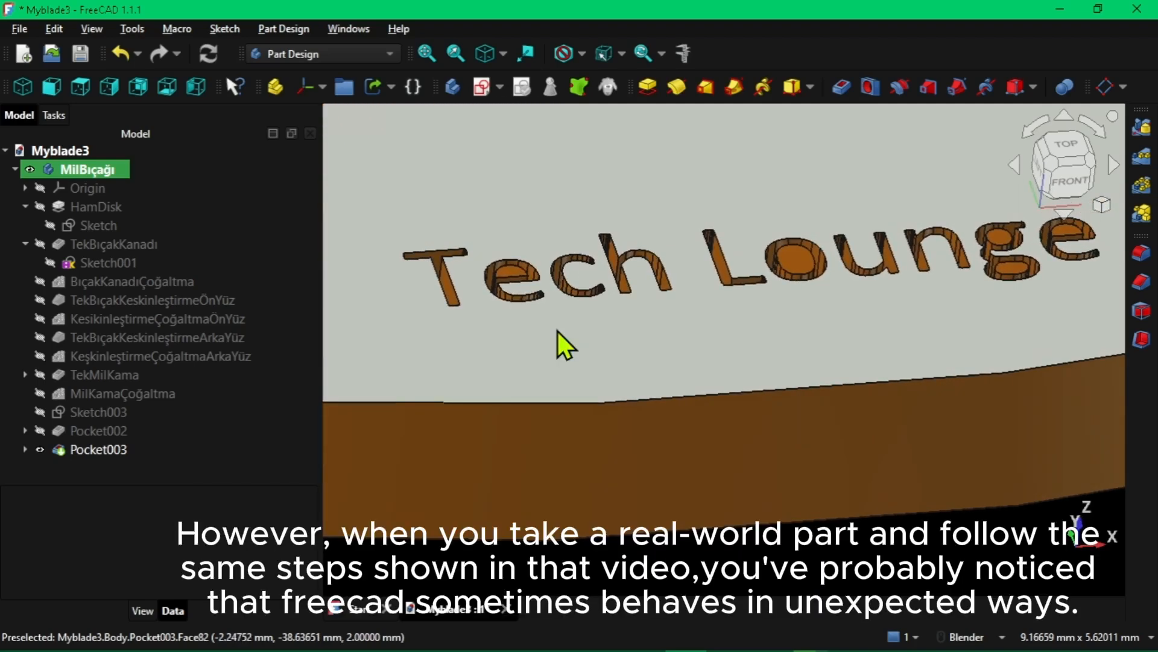
pyautogui.scroll(5, 557, 331)
pyautogui.scroll(2, 494, 241)
pyautogui.moveTo(494, 227); pyautogui.dragTo(487, 233, button='middle')
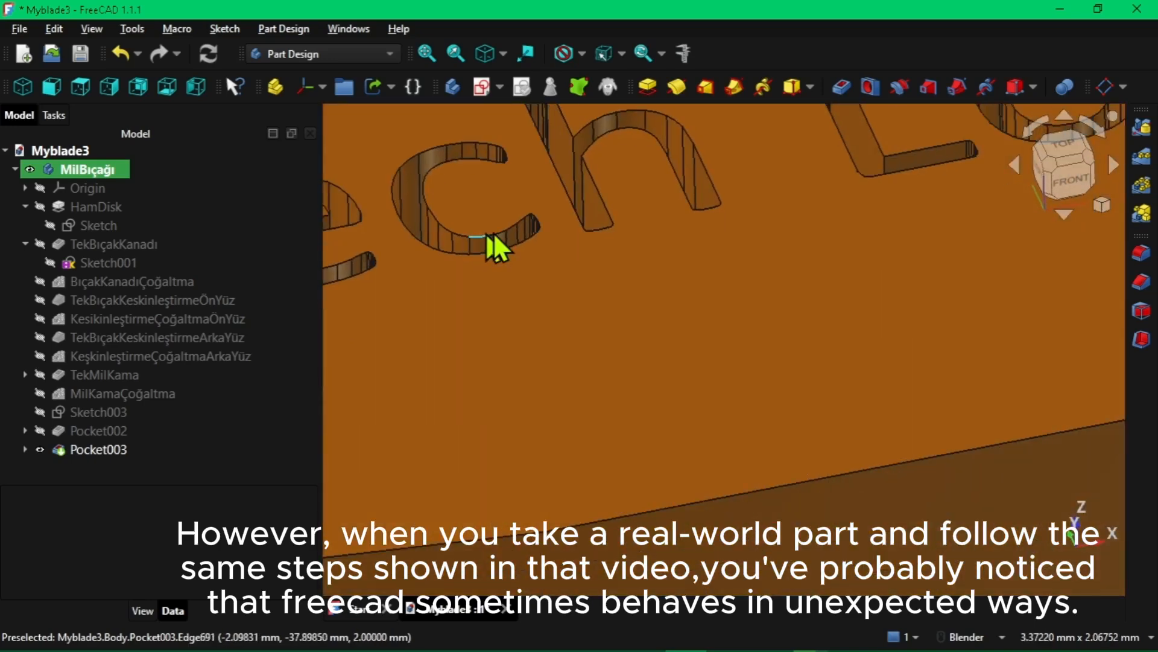
pyautogui.scroll(-2, 496, 230)
pyautogui.scroll(-4, 496, 230)
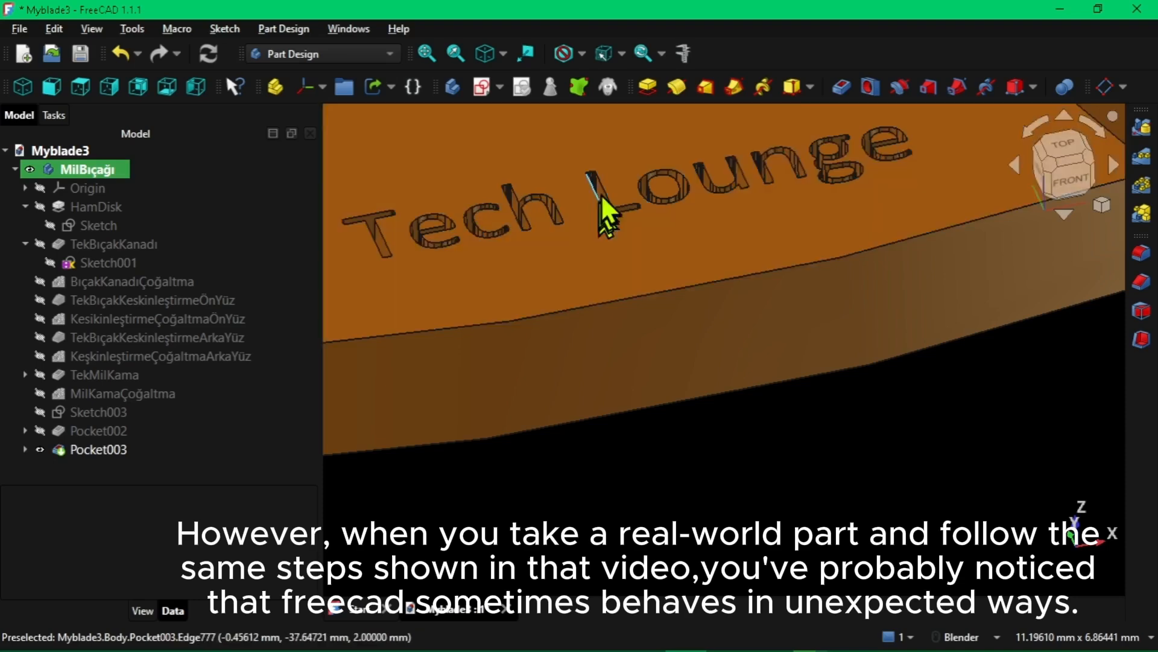
pyautogui.scroll(2, 597, 184)
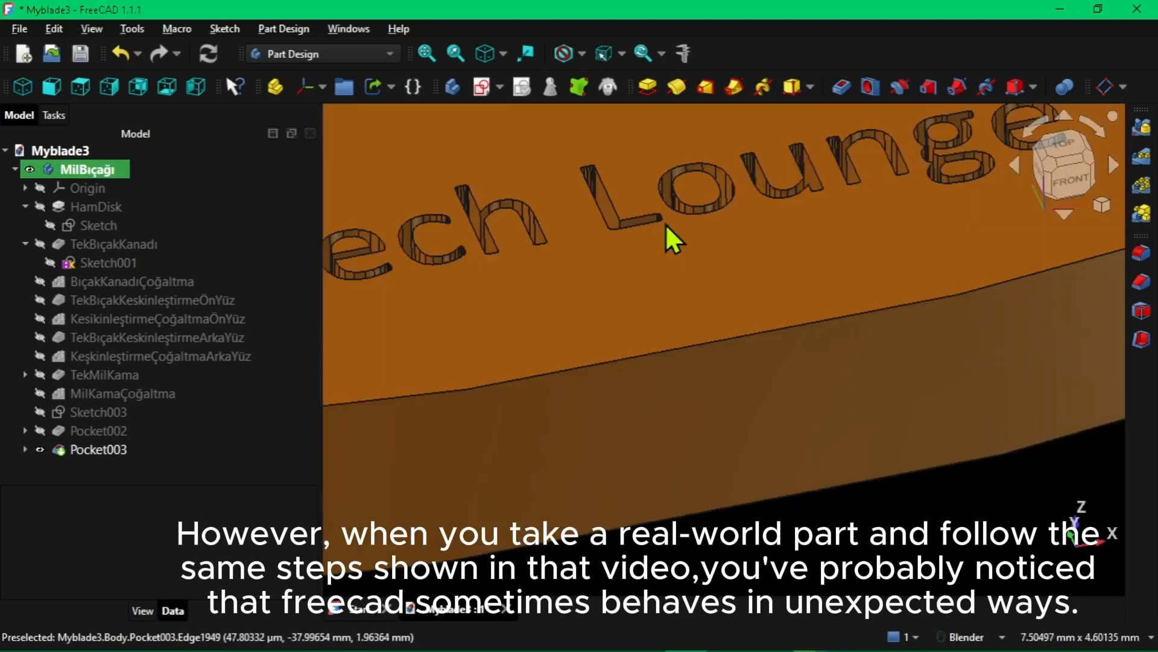
pyautogui.moveTo(665, 223); pyautogui.dragTo(613, 277, button='middle')
pyautogui.scroll(-1, 589, 281)
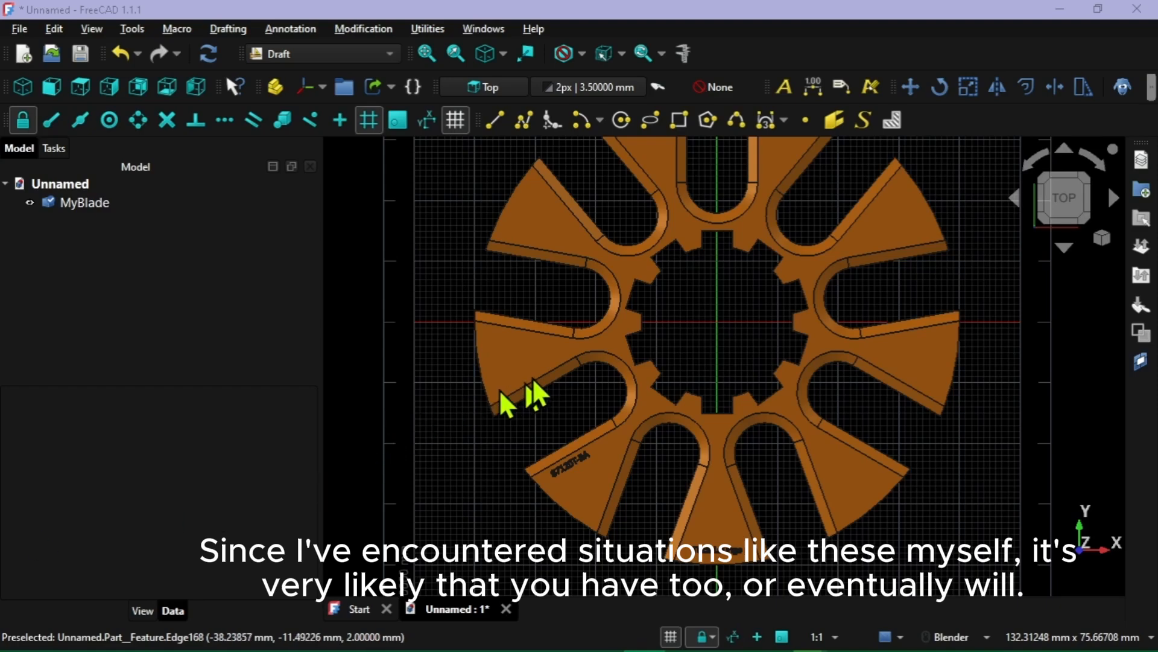
pyautogui.moveTo(534, 377); pyautogui.dragTo(687, 318, button='middle')
pyautogui.press('2')
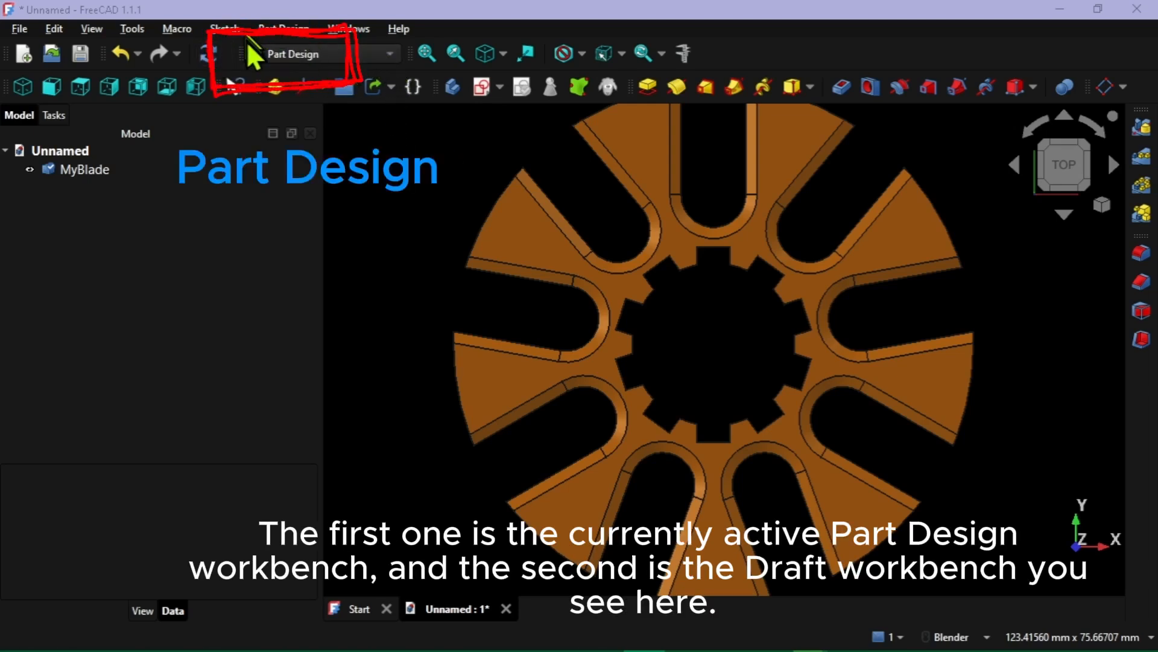
pyautogui.click(390, 54)
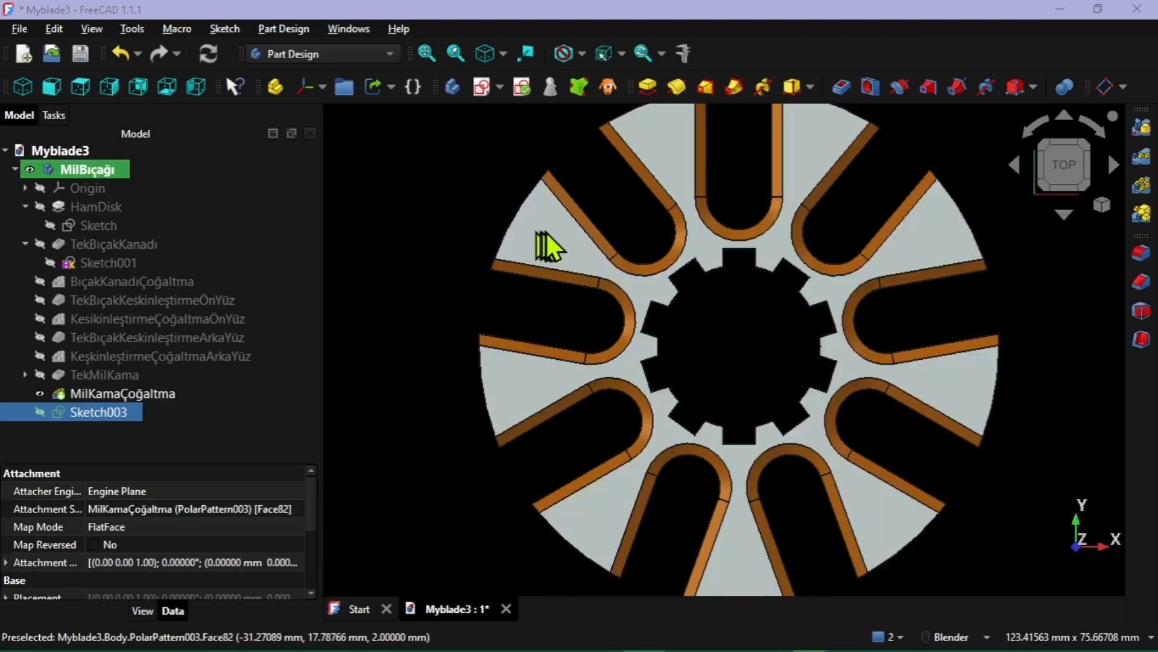
# Create a sketch on the blade disk's upper face and draw a circle about 7.2 mm in diameter on the upper-left blade
pyautogui.click(547, 233)
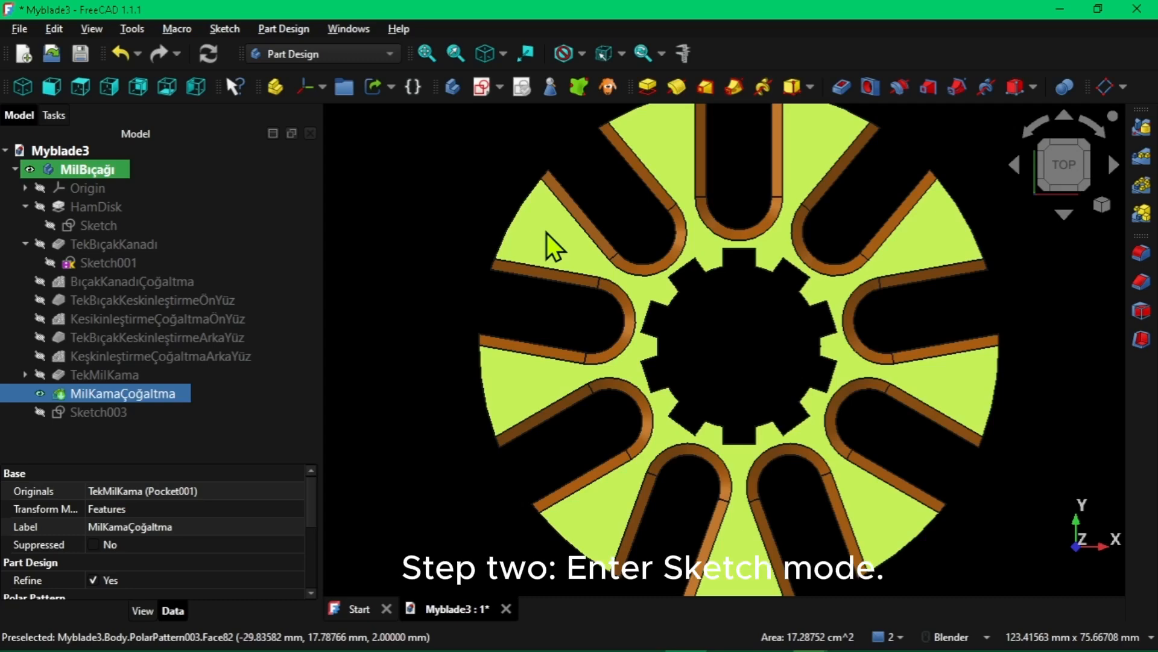
pyautogui.click(481, 86)
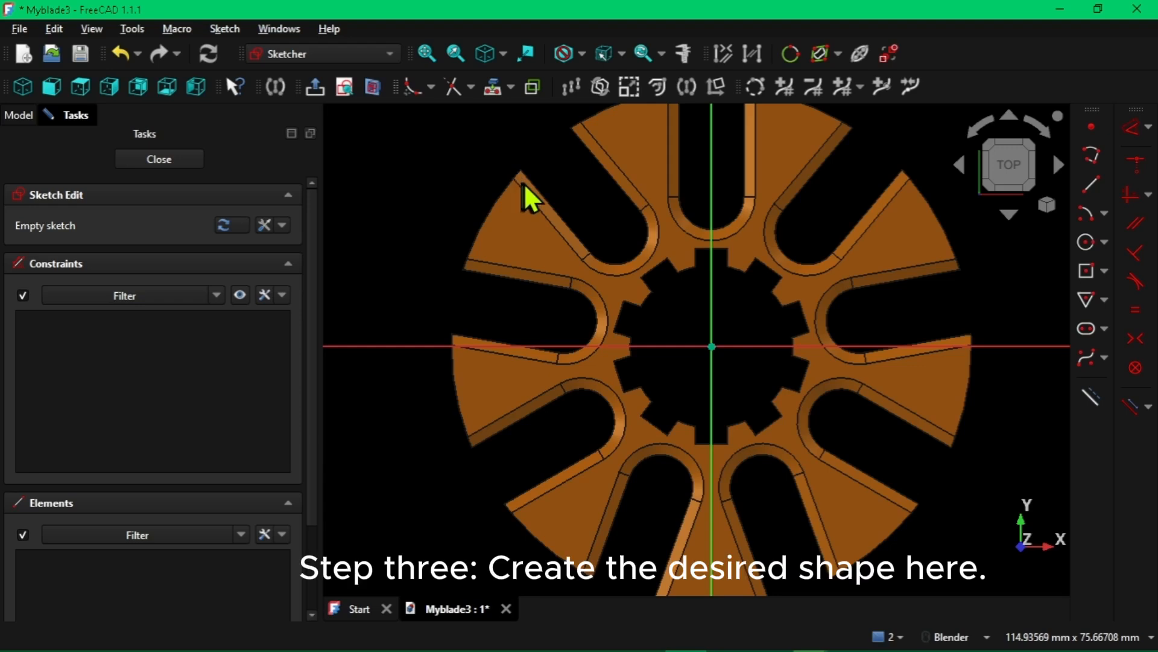
pyautogui.click(1086, 241)
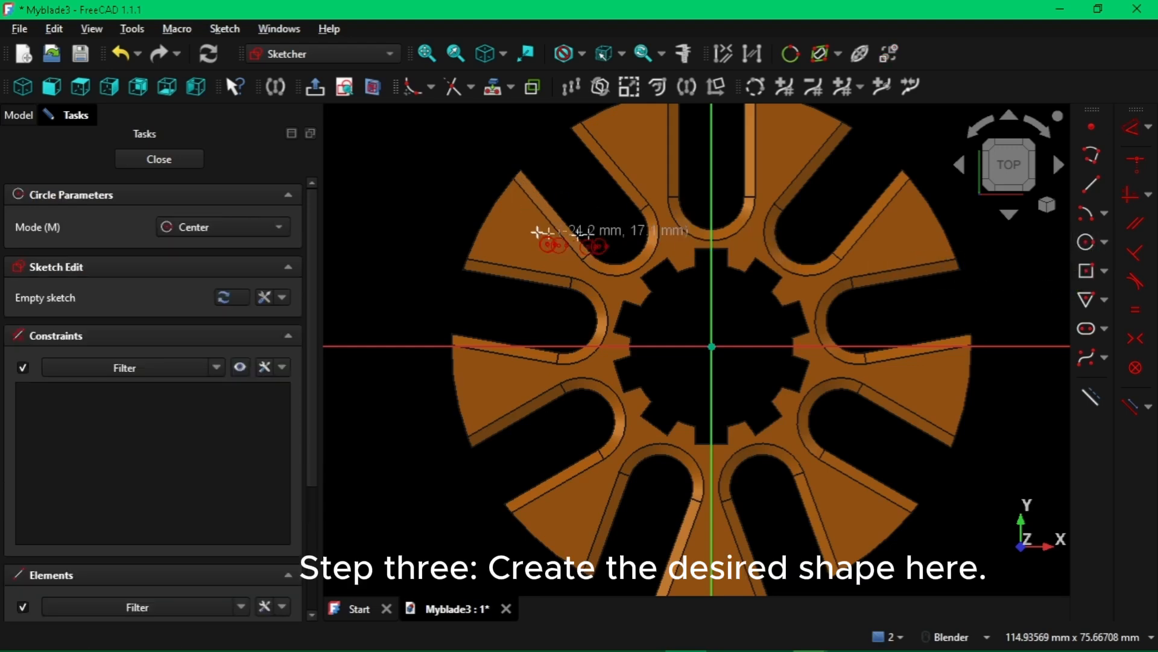
pyautogui.click(515, 233)
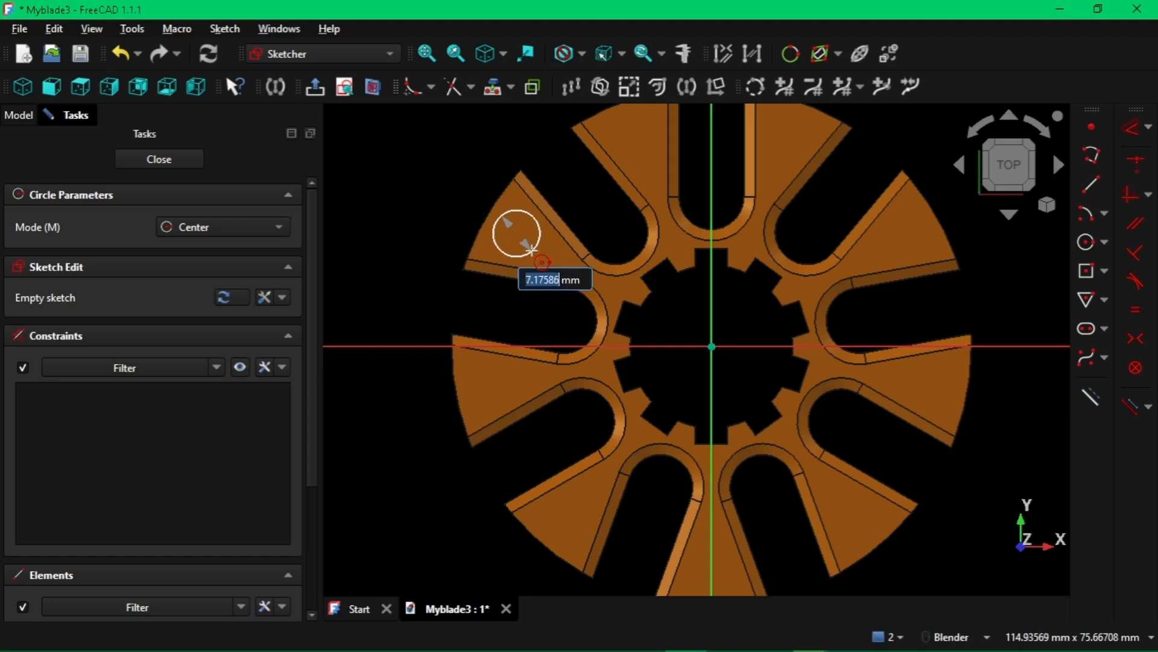
pyautogui.click(532, 250)
pyautogui.click(156, 160)
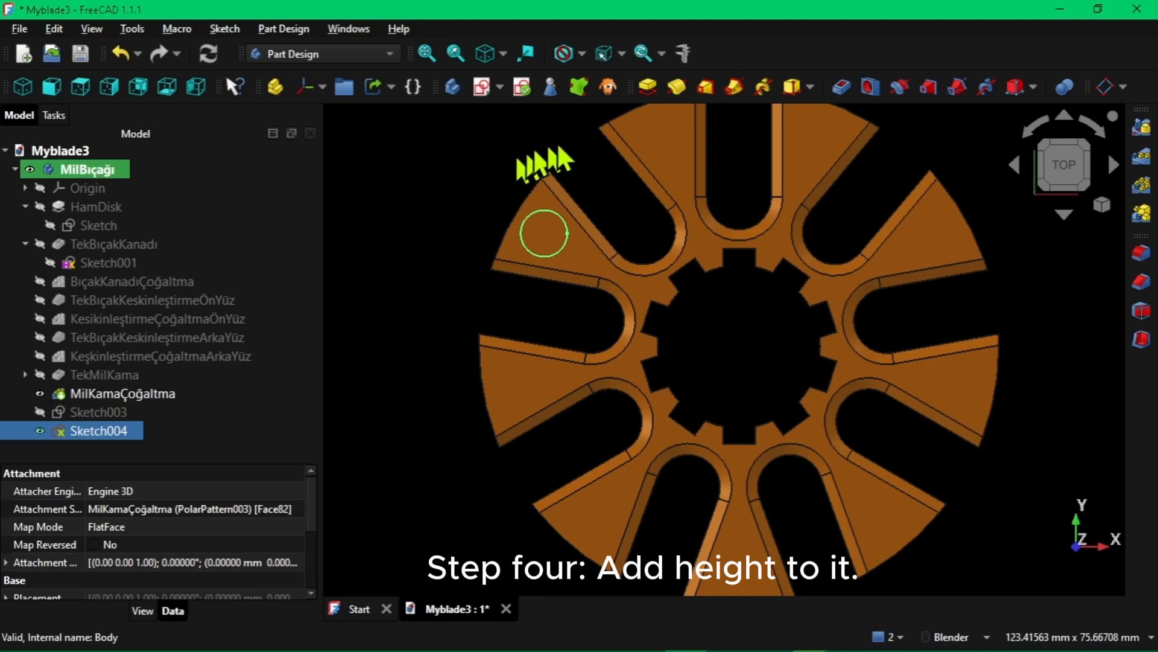
# Pad the circle sketch into a cylindrical boss on the blade with the default settings
pyautogui.click(652, 86)
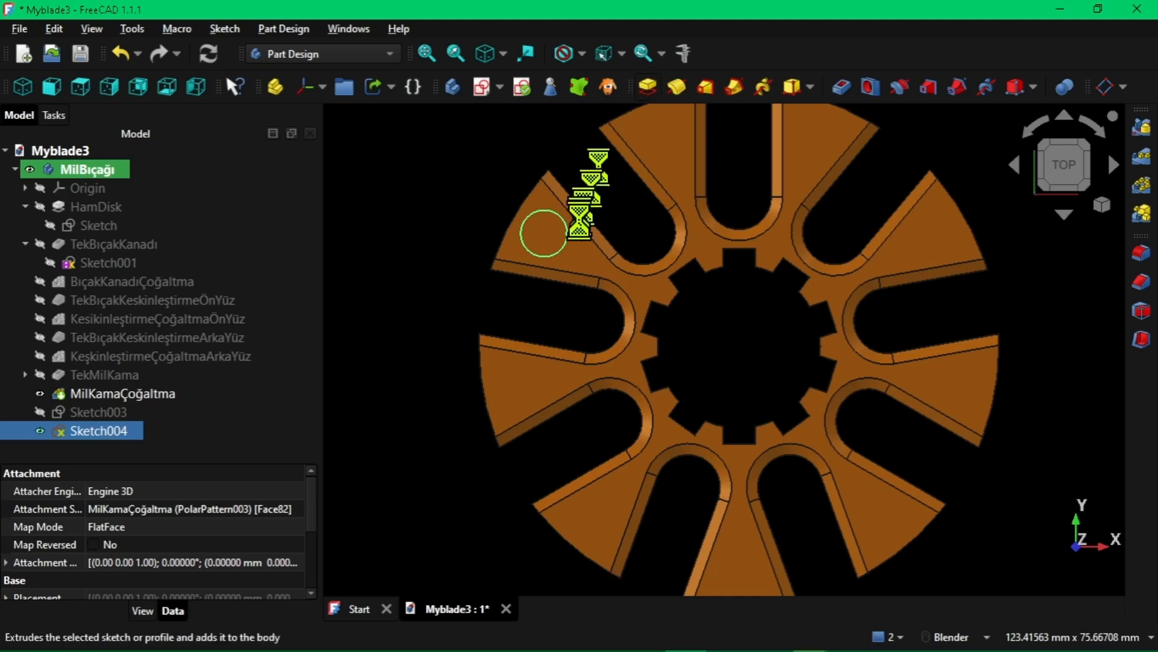
pyautogui.click(133, 160)
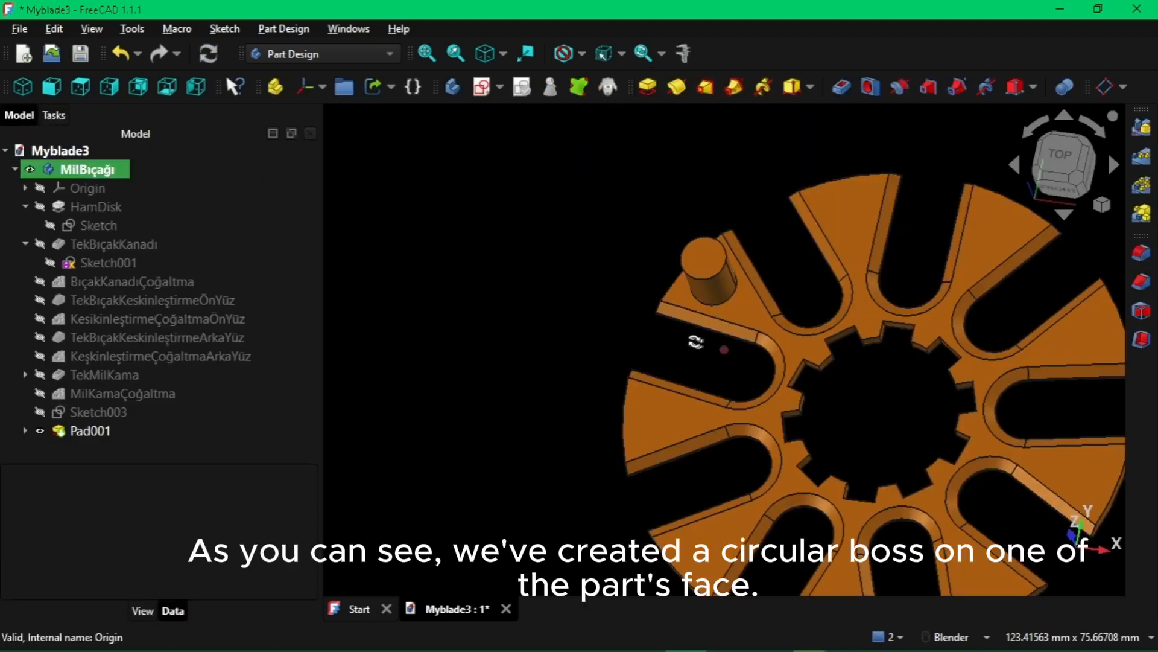
pyautogui.moveTo(694, 336)
pyautogui.mouseDown(button='middle')
pyautogui.moveTo(671, 326)
pyautogui.moveTo(750, 323)
pyautogui.moveTo(831, 365)
pyautogui.moveTo(753, 227)
pyautogui.moveTo(652, 287)
pyautogui.mouseUp(button='middle')
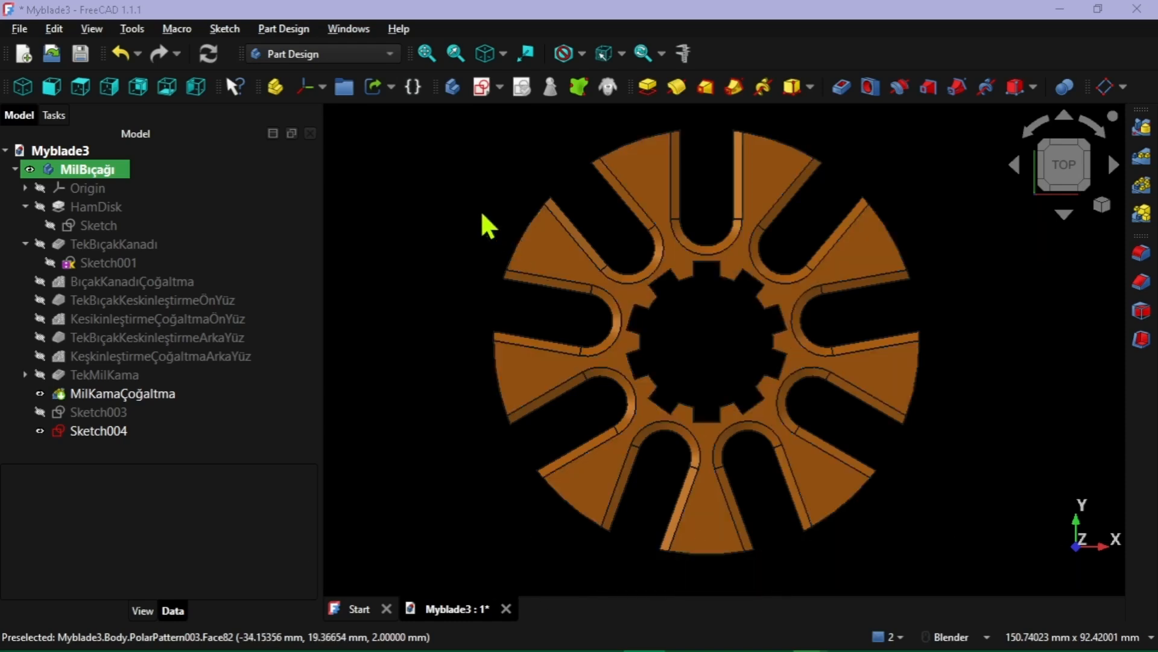
# Using the Draft workbench, create a ShapeString reading "Test" on the upper-left blade at about X -32.6 mm, Y 16.5 mm
pyautogui.click(549, 254)
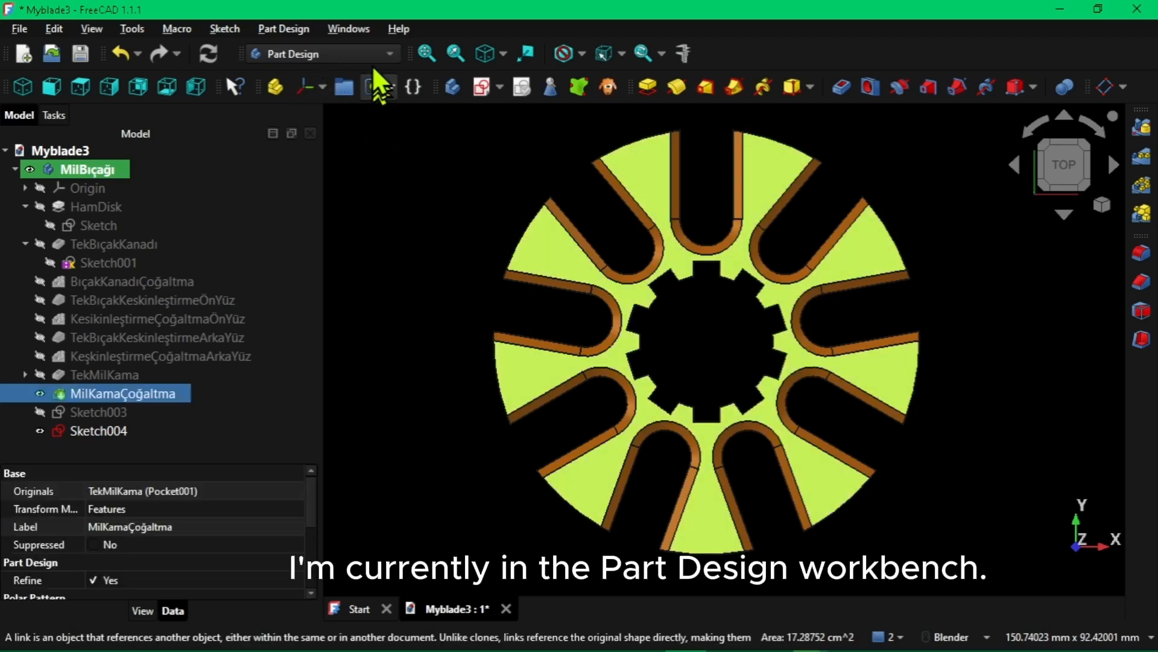
pyautogui.click(391, 56)
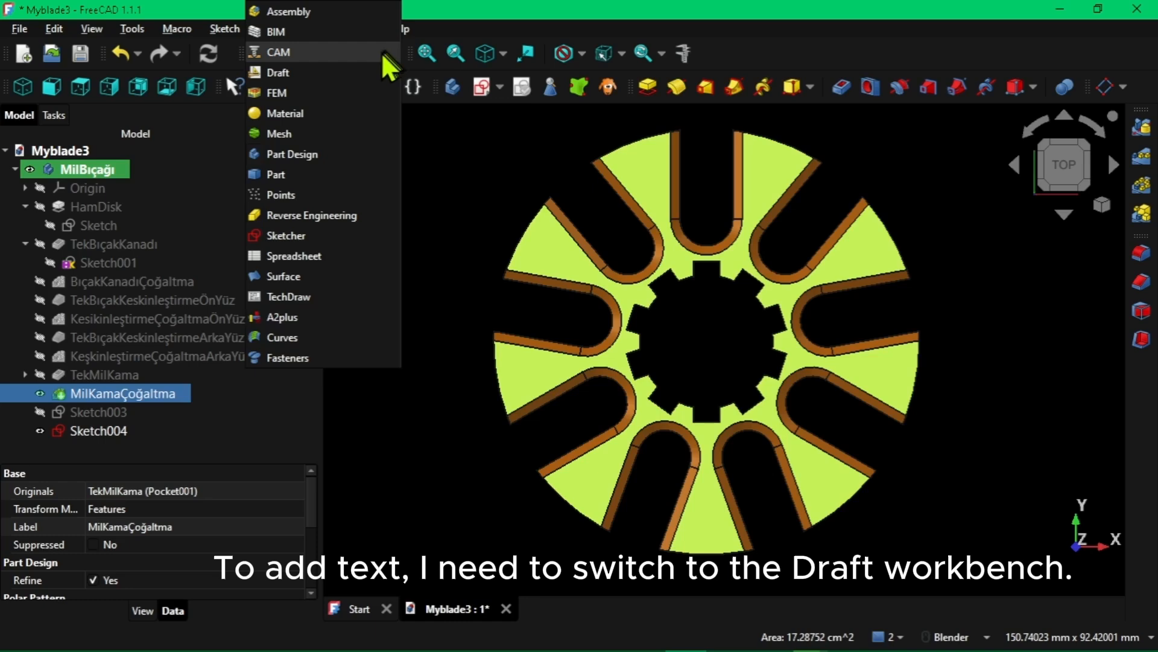
pyautogui.click(335, 74)
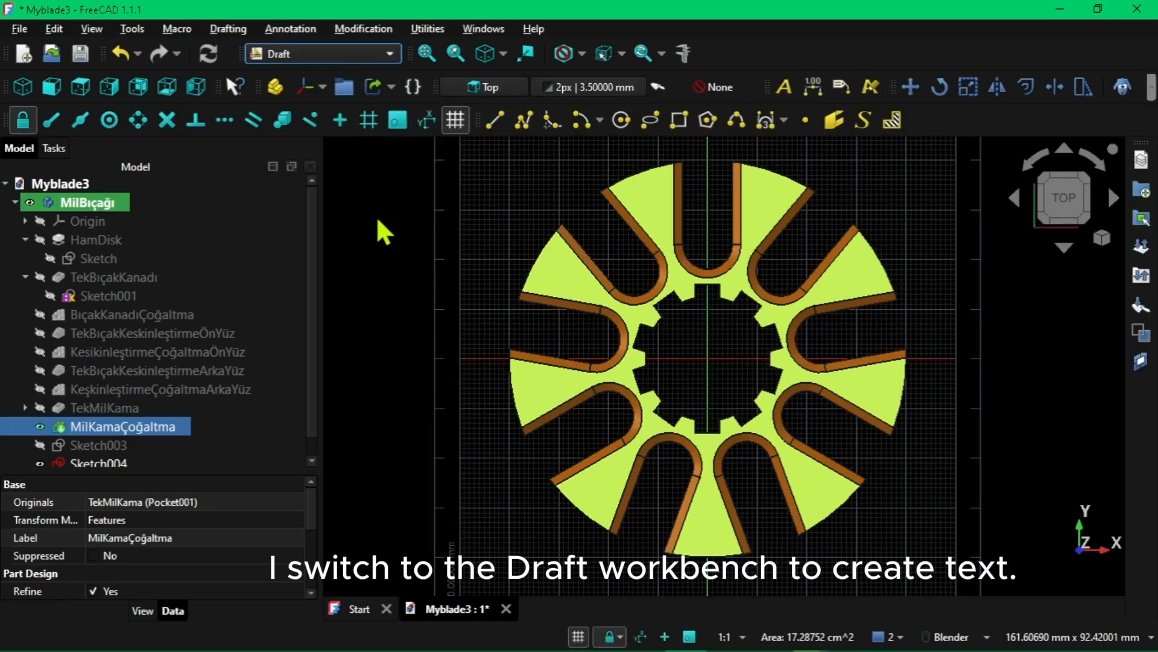
pyautogui.click(864, 119)
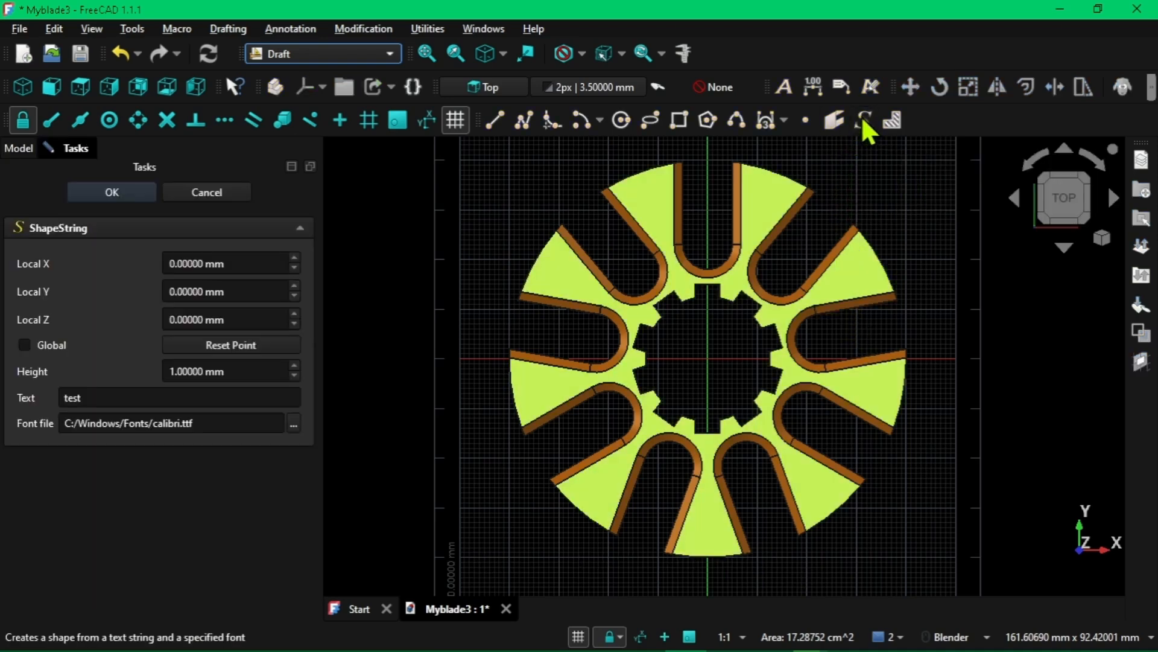
pyautogui.click(547, 277)
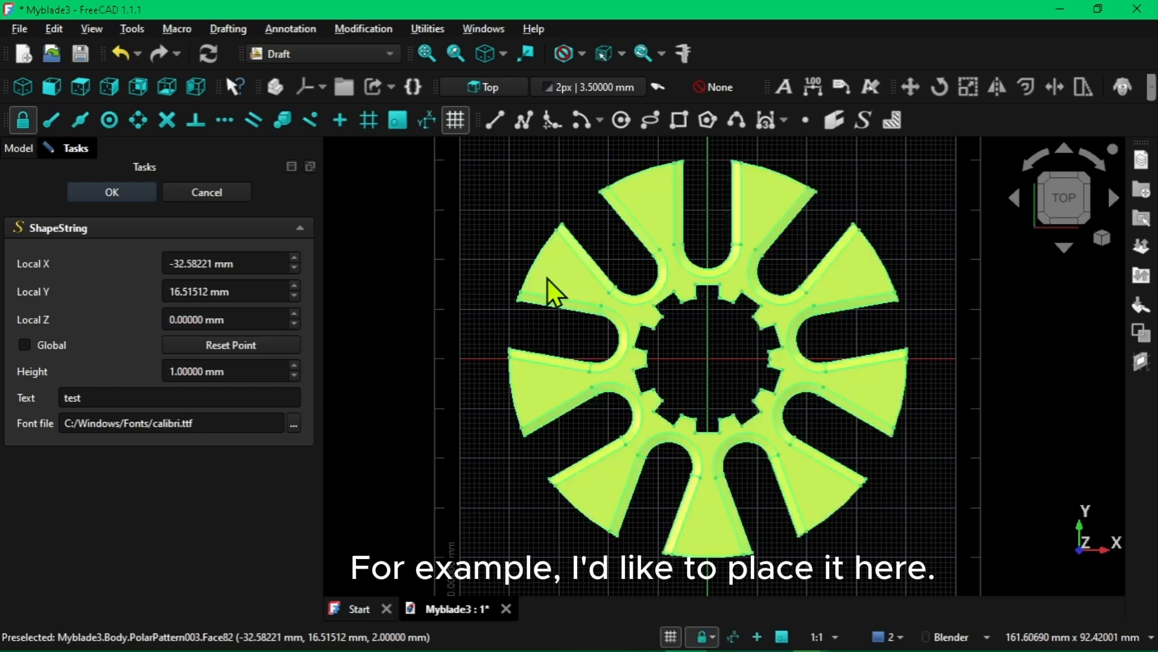
pyautogui.doubleClick(99, 398)
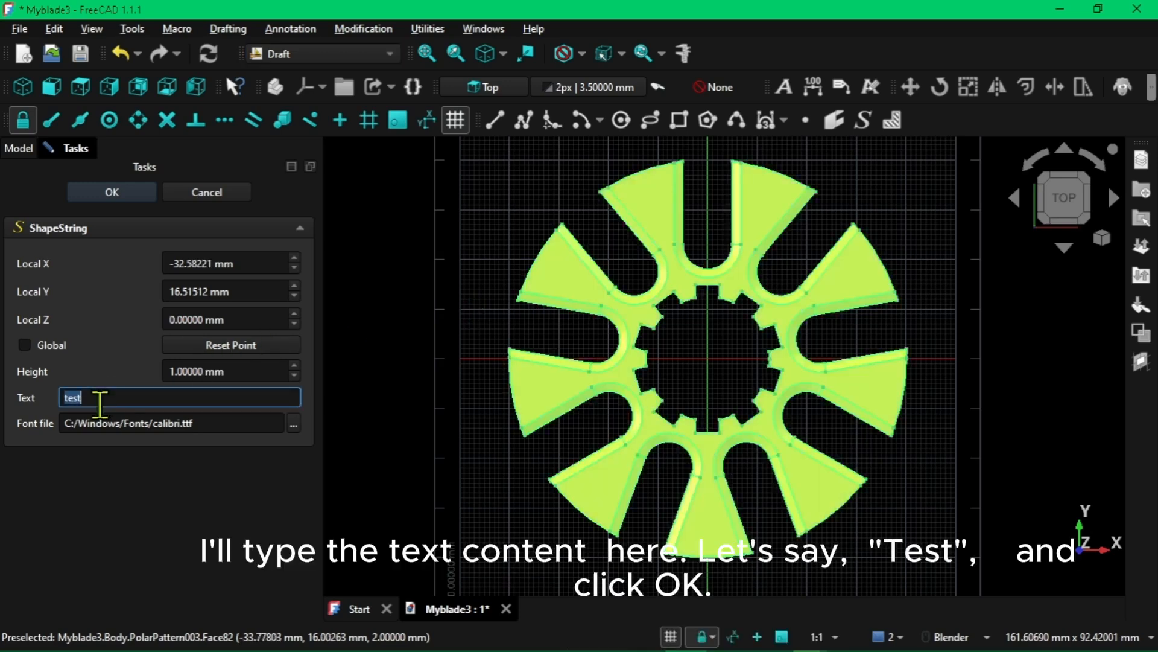
pyautogui.write('Test')
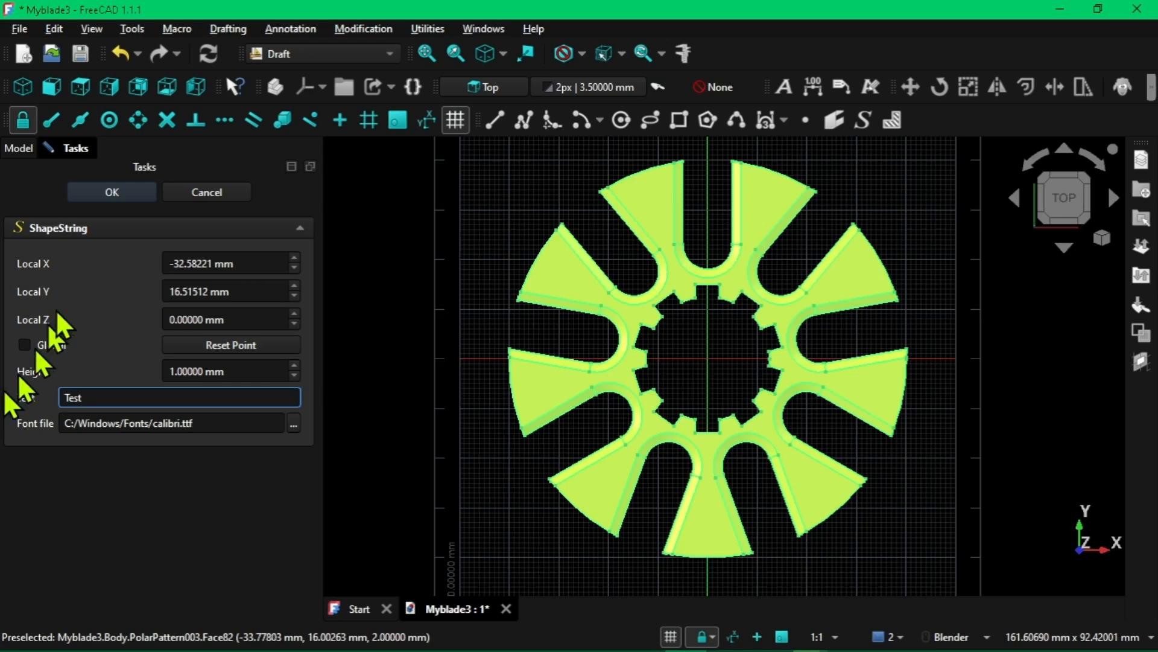
pyautogui.click(128, 195)
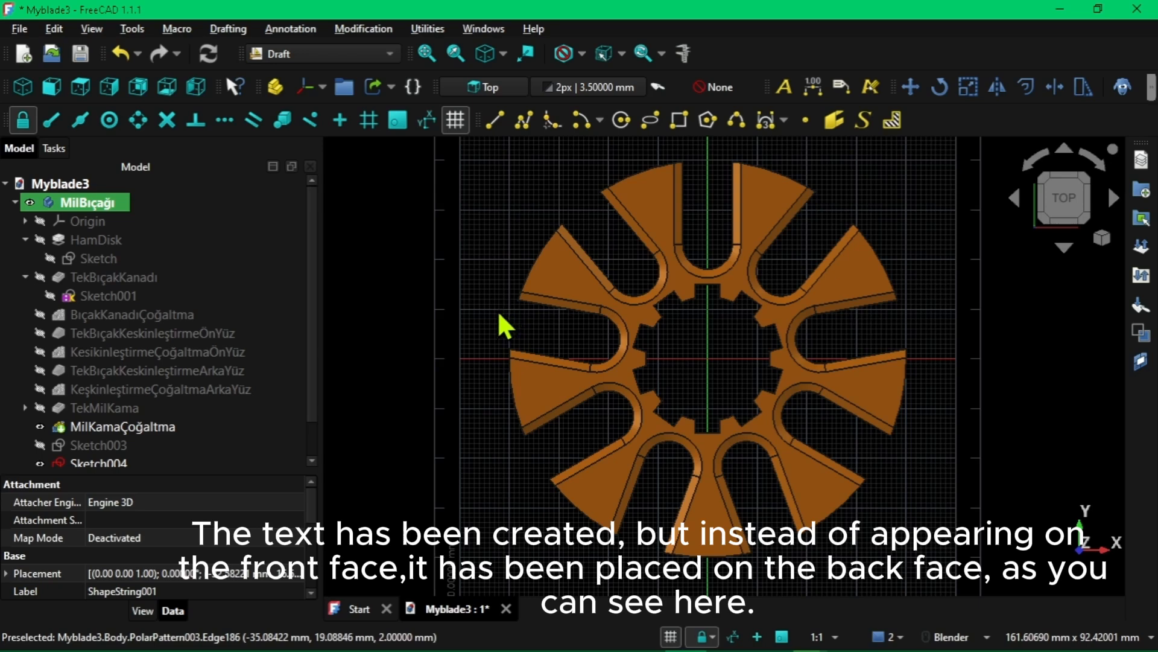
# Examine the blade disk from behind and in front to check which face carries the "Test" text
pyautogui.moveTo(498, 315)
pyautogui.mouseDown(button='middle')
pyautogui.moveTo(561, 326)
pyautogui.moveTo(680, 381)
pyautogui.mouseUp(button='middle')
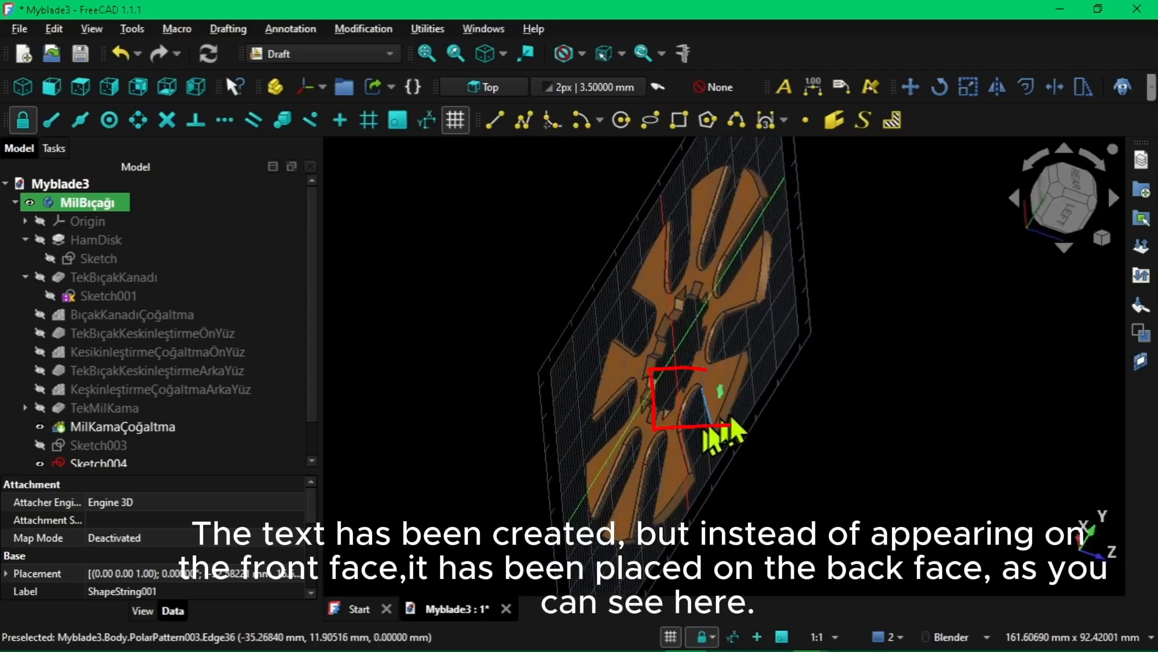
pyautogui.scroll(10, 726, 399)
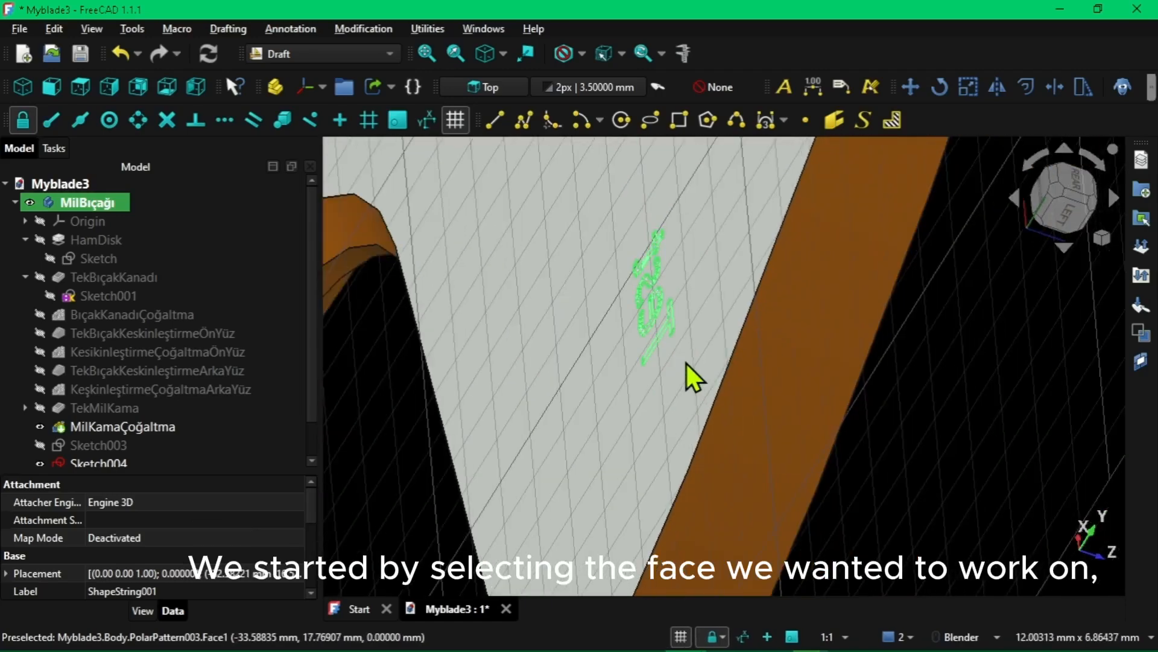
pyautogui.scroll(-8, 686, 363)
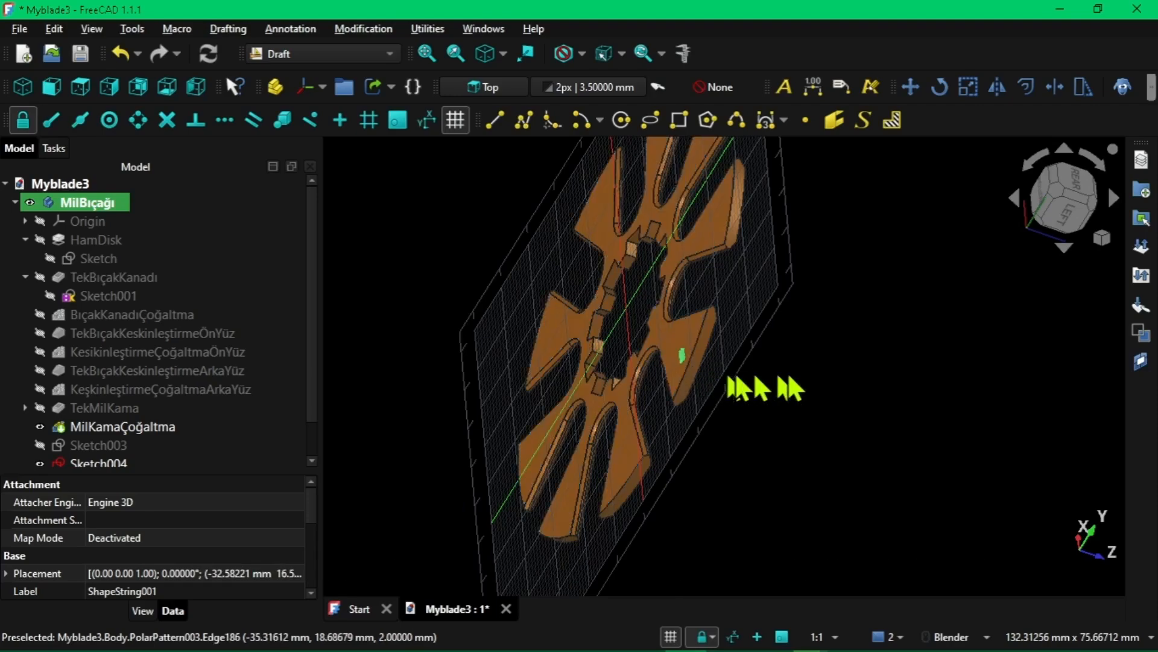
pyautogui.moveTo(729, 387); pyautogui.dragTo(600, 321, button='middle')
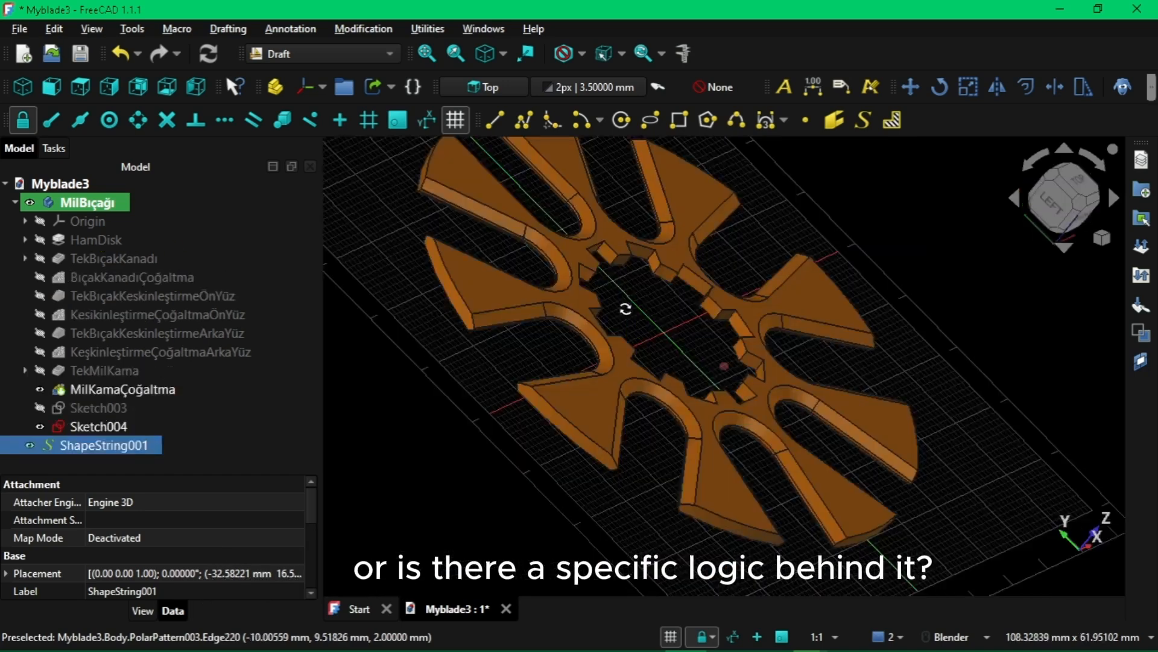
pyautogui.moveTo(634, 308); pyautogui.dragTo(696, 282, button='middle')
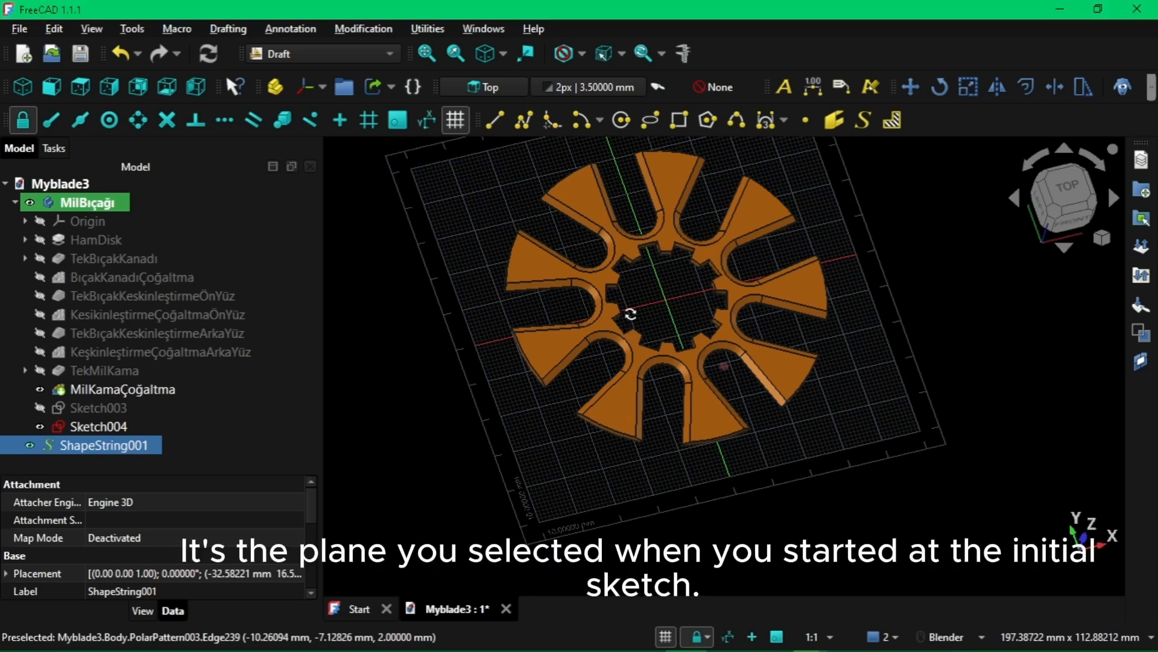
# Examine the blade disk from tilted side angles, checking a blade's outer edge against the Draft grid plane
pyautogui.moveTo(631, 315); pyautogui.dragTo(714, 273, button='middle')
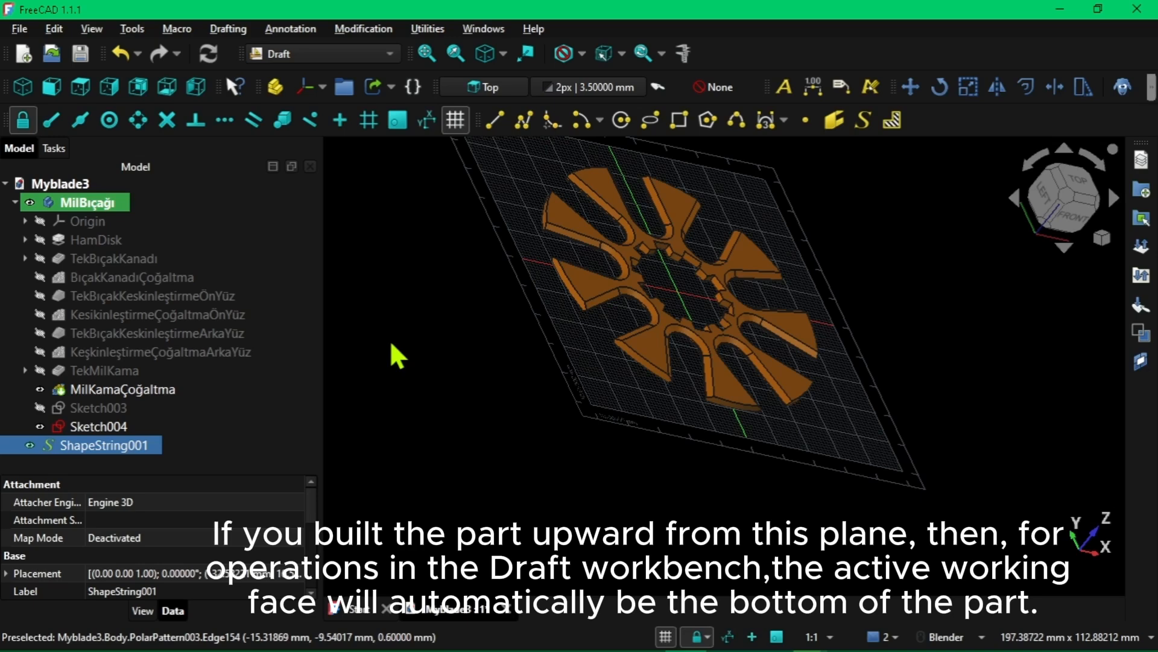
pyautogui.moveTo(672, 308); pyautogui.dragTo(597, 311, button='middle')
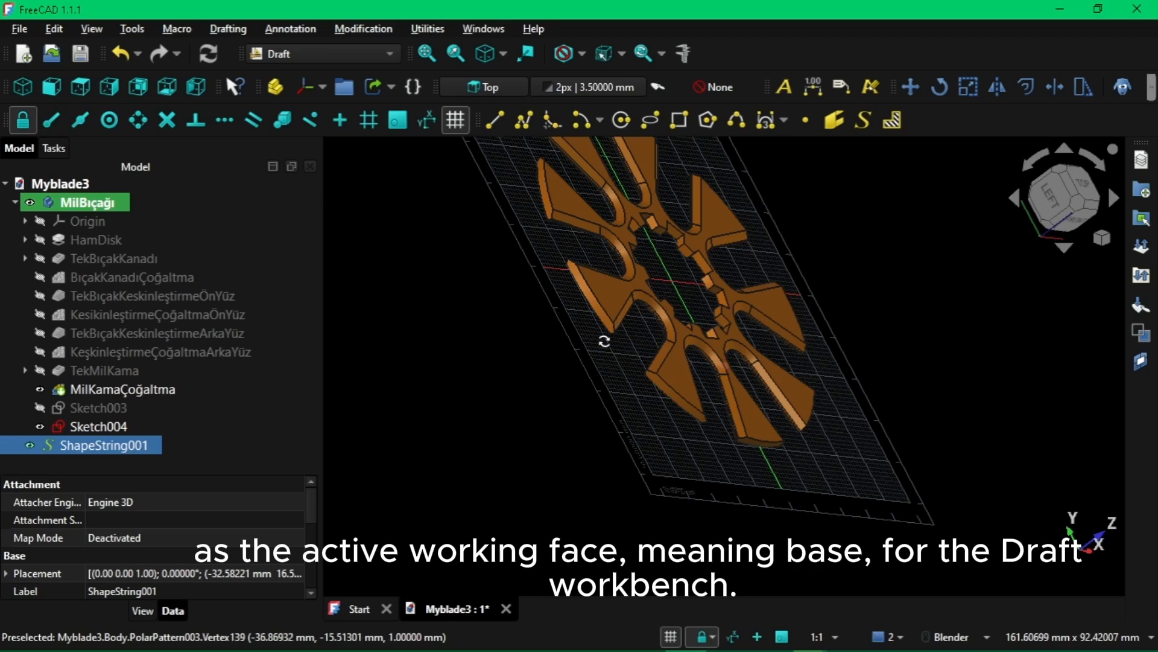
pyautogui.moveTo(603, 339); pyautogui.dragTo(608, 257, button='middle')
pyautogui.scroll(5, 602, 260)
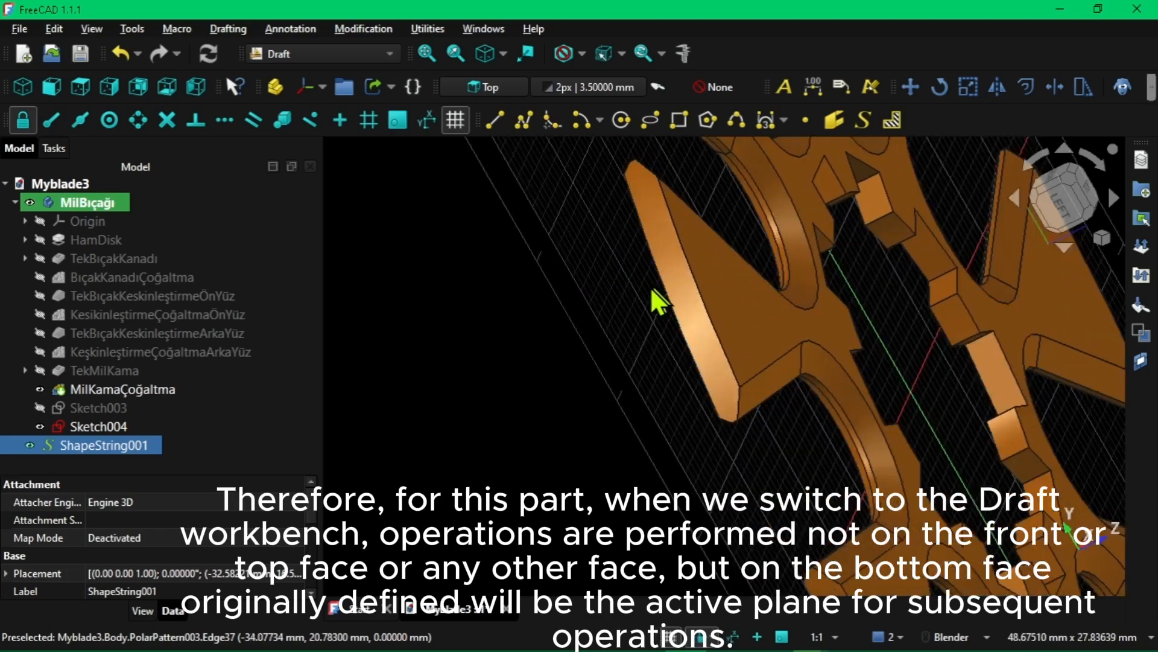
pyautogui.scroll(-3, 643, 294)
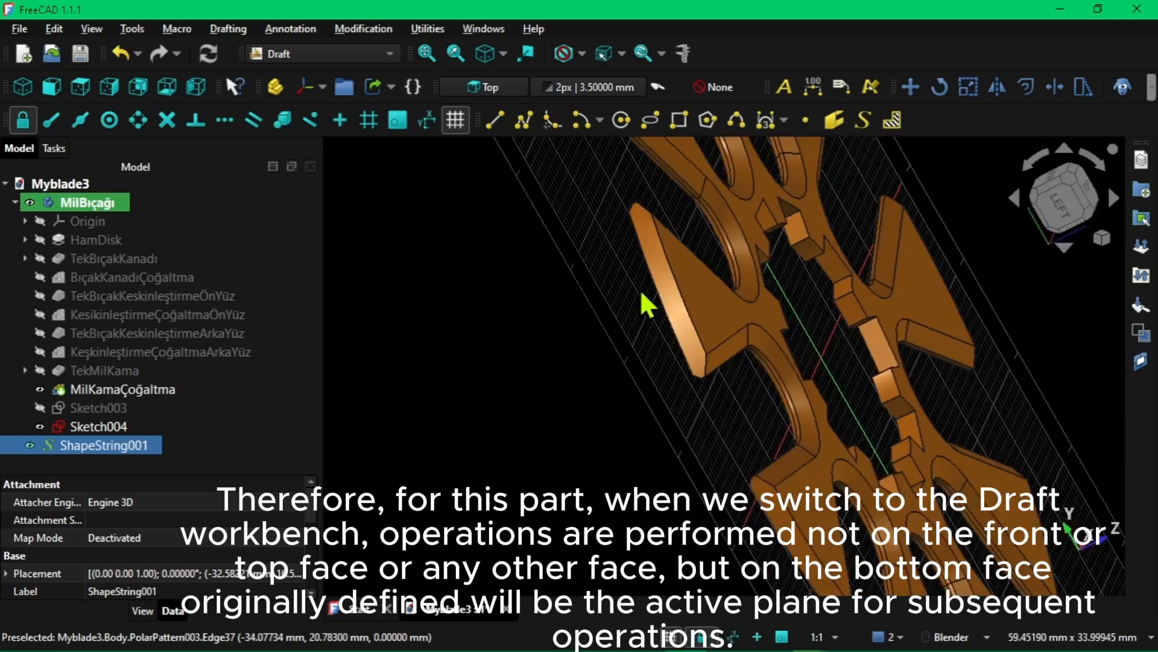
pyautogui.moveTo(644, 286); pyautogui.dragTo(603, 281, button='middle')
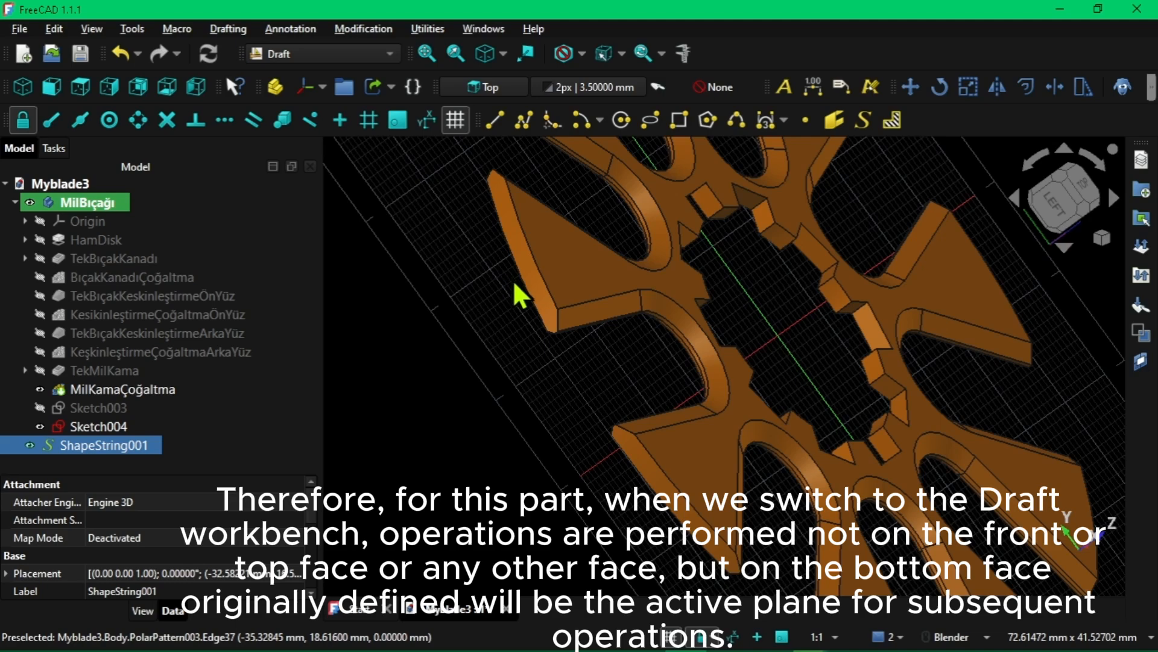
pyautogui.moveTo(512, 279); pyautogui.dragTo(552, 269, button='middle')
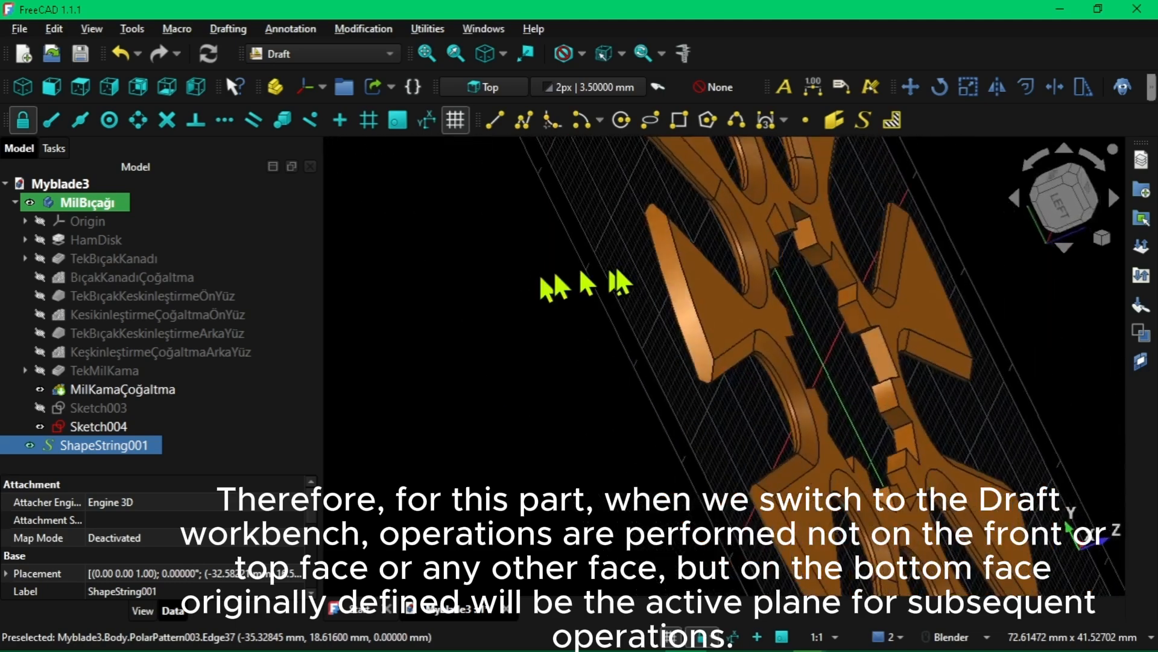
pyautogui.scroll(5, 678, 310)
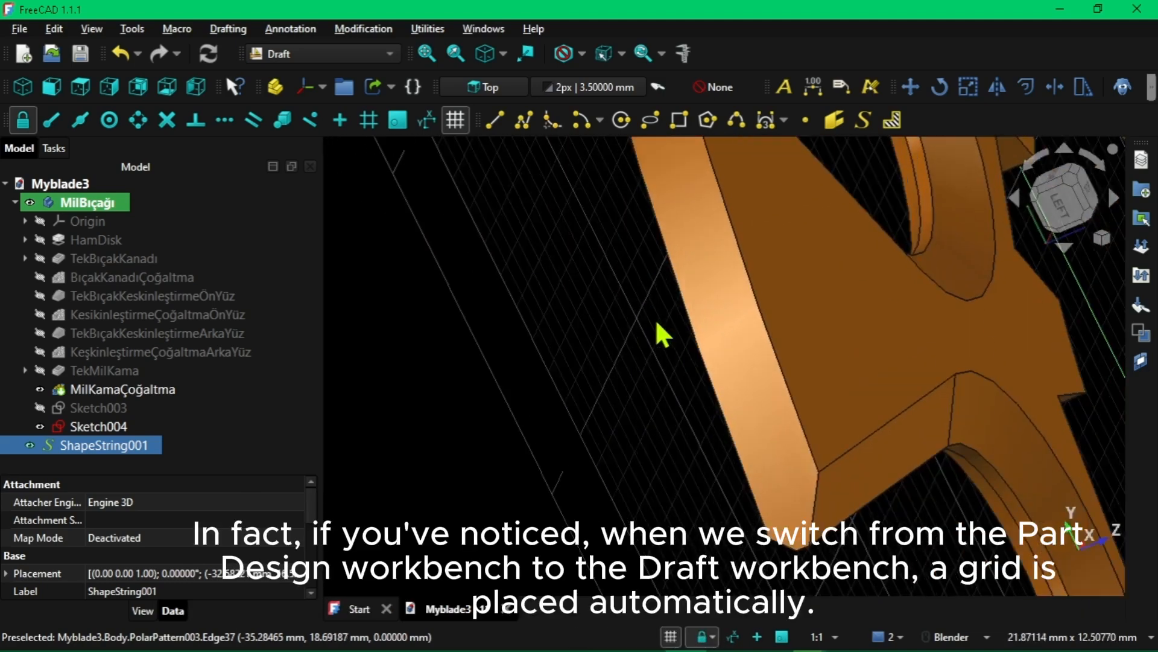
pyautogui.scroll(-8, 657, 323)
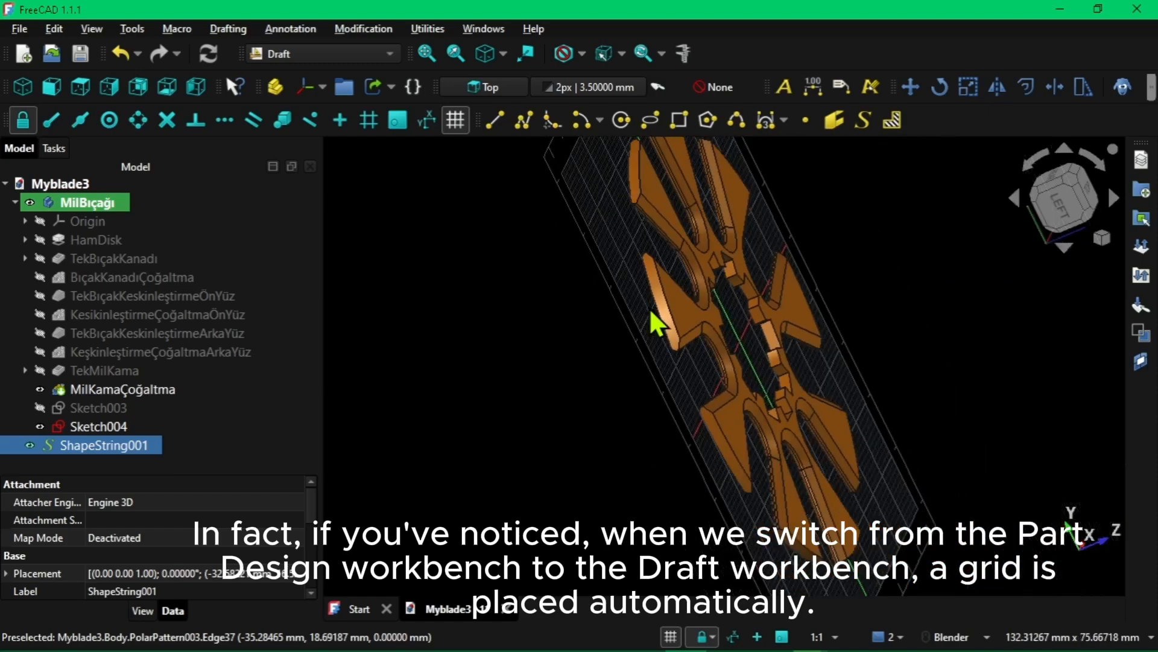
pyautogui.moveTo(734, 315); pyautogui.dragTo(666, 323, button='middle')
pyautogui.scroll(6, 573, 306)
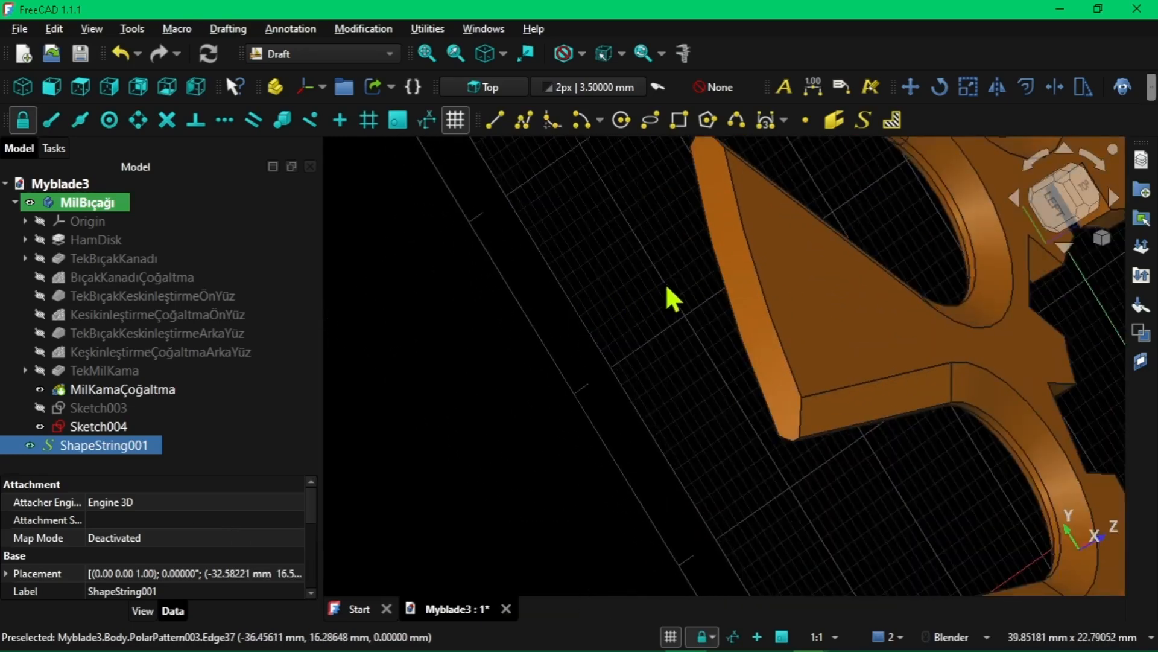
pyautogui.scroll(3, 702, 295)
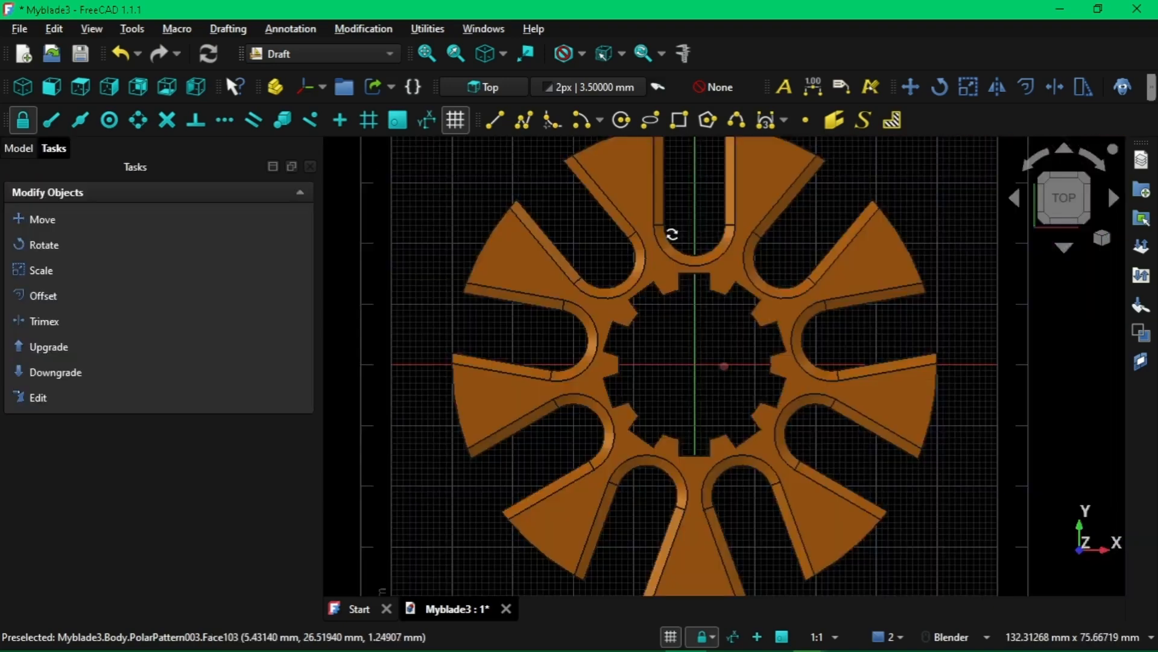
# Inspect the disk from the rear and close up on a blade to check which face the grid lies on
pyautogui.moveTo(672, 233); pyautogui.dragTo(733, 371, button='middle')
pyautogui.scroll(8, 708, 352)
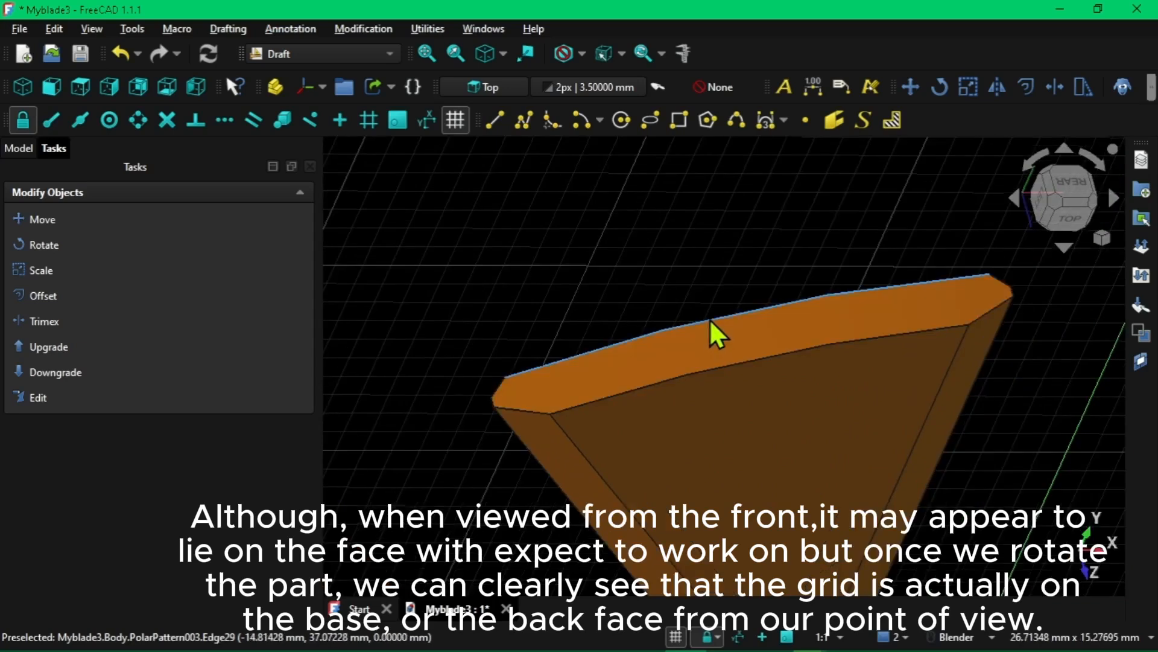
pyautogui.scroll(-8, 709, 318)
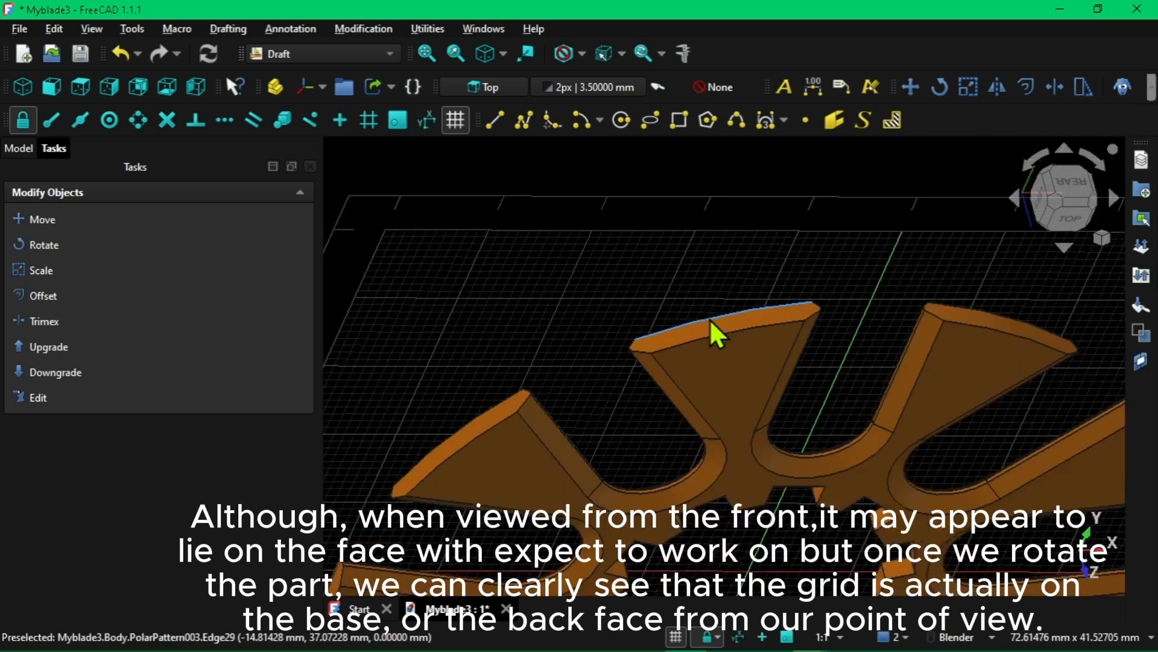
pyautogui.scroll(3, 710, 319)
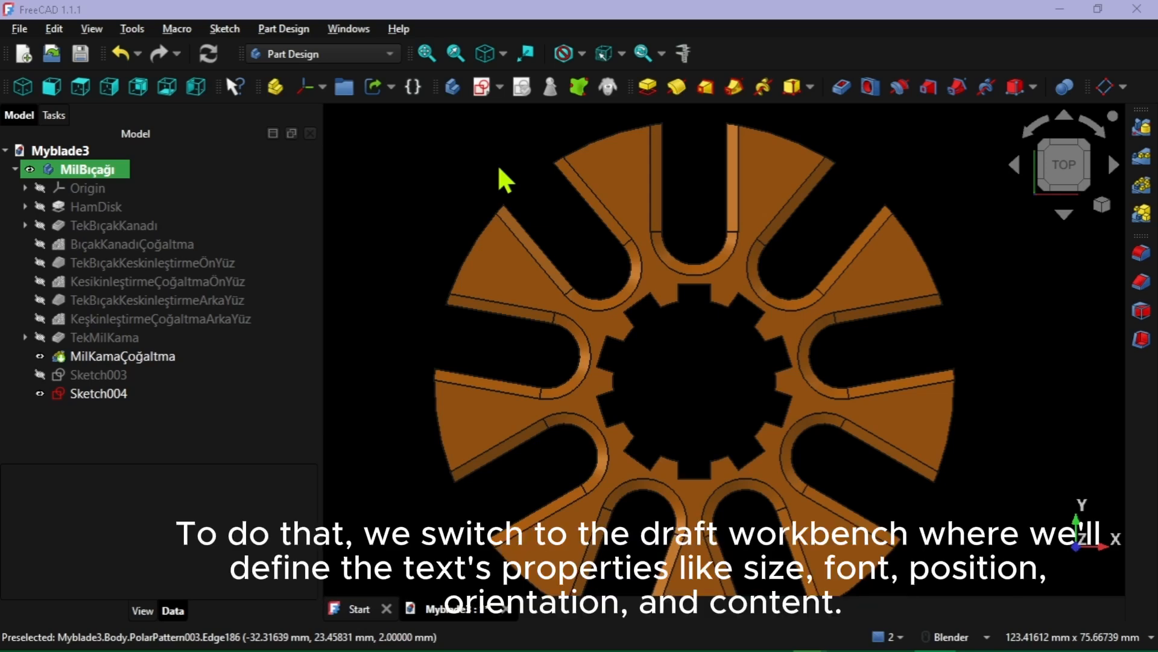
# Switch to the Draft workbench and turn off the working grid
pyautogui.click(343, 53)
pyautogui.click(326, 73)
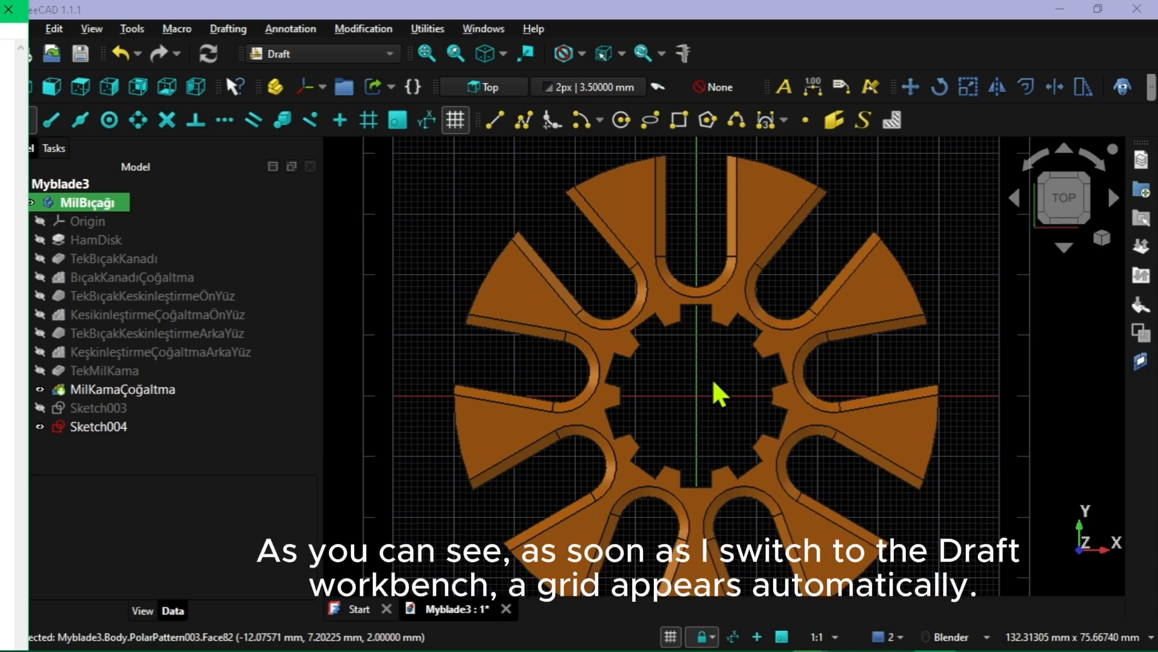
pyautogui.moveTo(712, 378); pyautogui.dragTo(745, 488, button='middle')
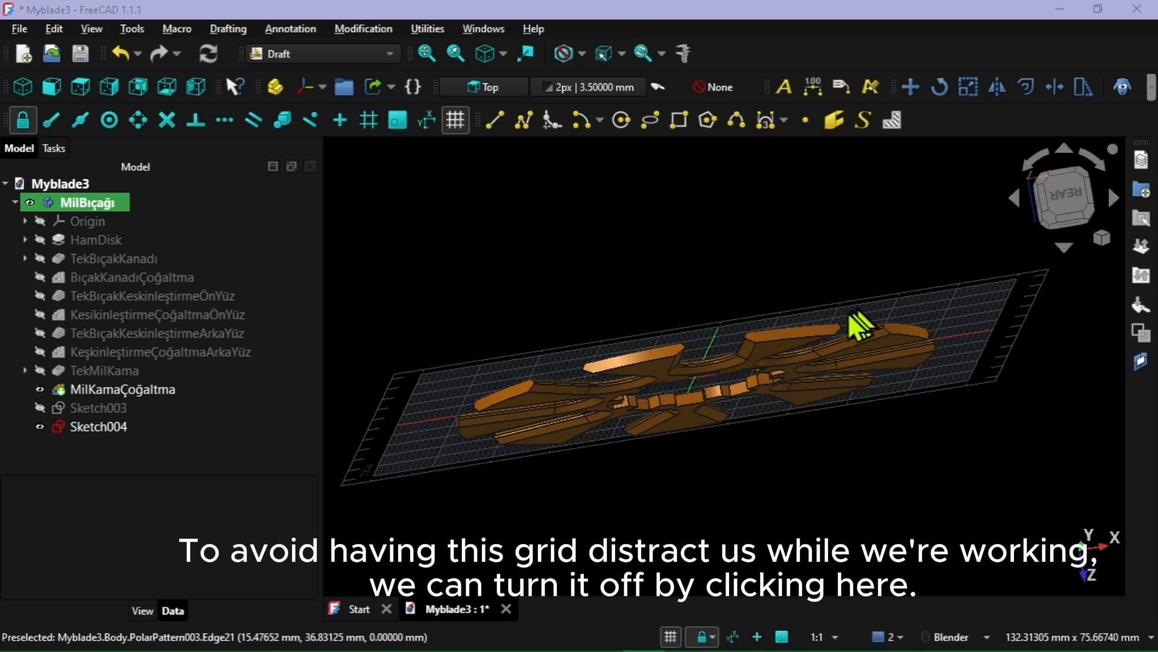
pyautogui.click(456, 119)
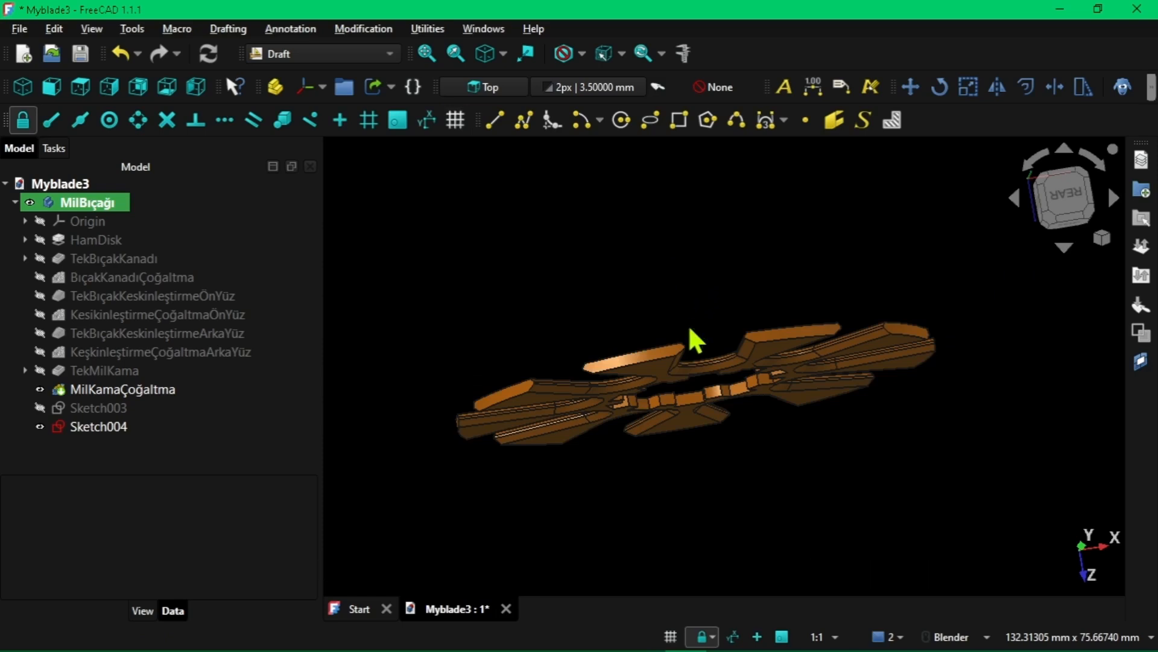
# Select the upper face of the blade disk and set the view to Top
pyautogui.moveTo(689, 324); pyautogui.dragTo(673, 257, button='middle')
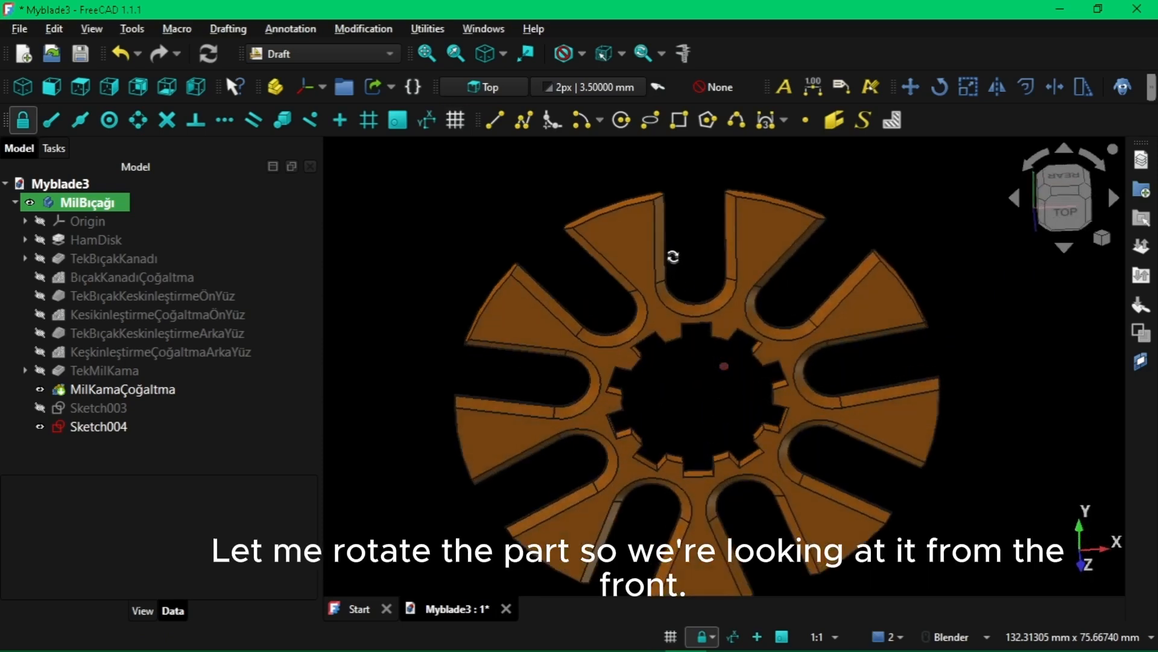
pyautogui.click(762, 224)
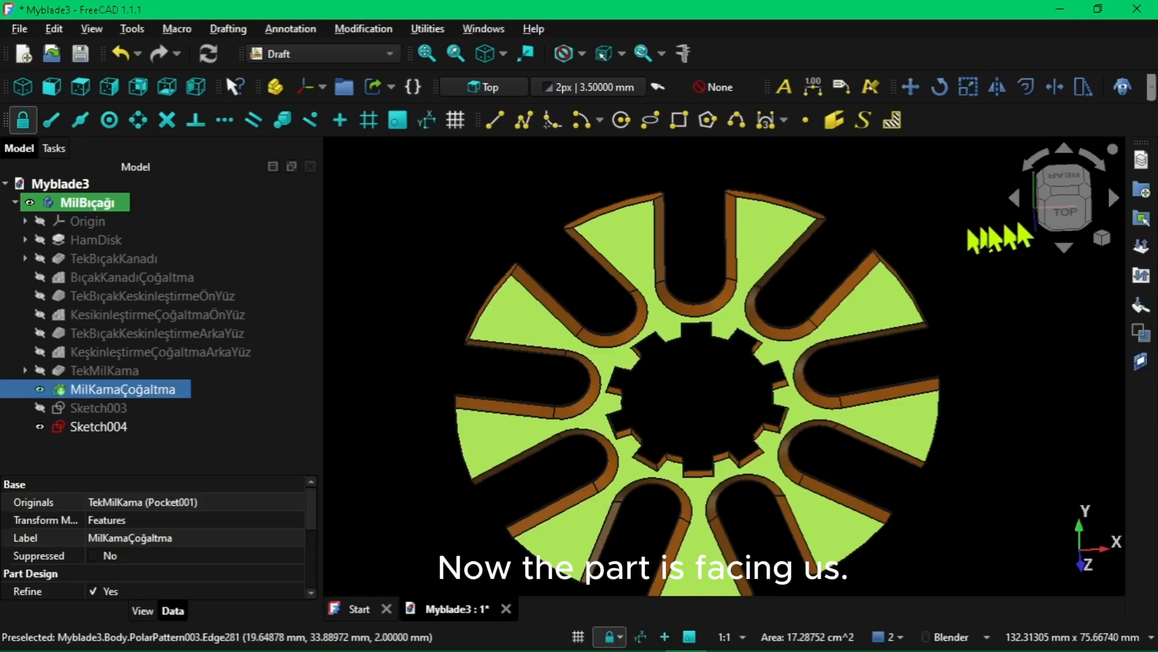
pyautogui.click(1065, 208)
pyautogui.scroll(-1, 733, 314)
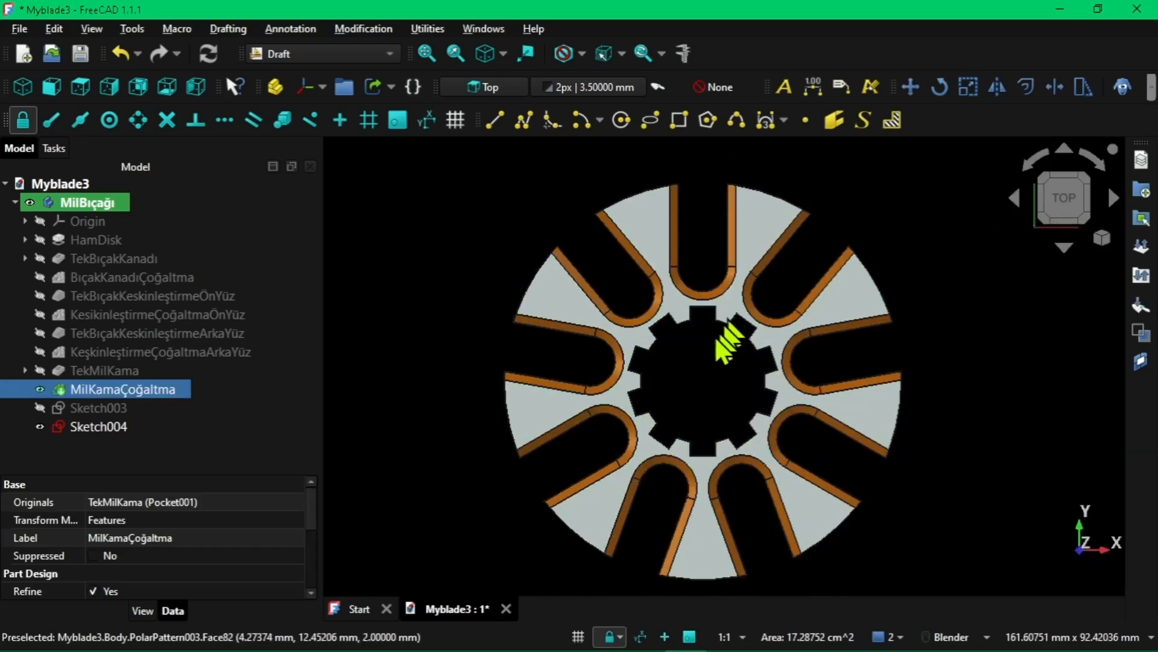
pyautogui.keyDown('shift'); pyautogui.moveTo(710, 360); pyautogui.dragTo(704, 324, button='middle'); pyautogui.keyUp('shift')
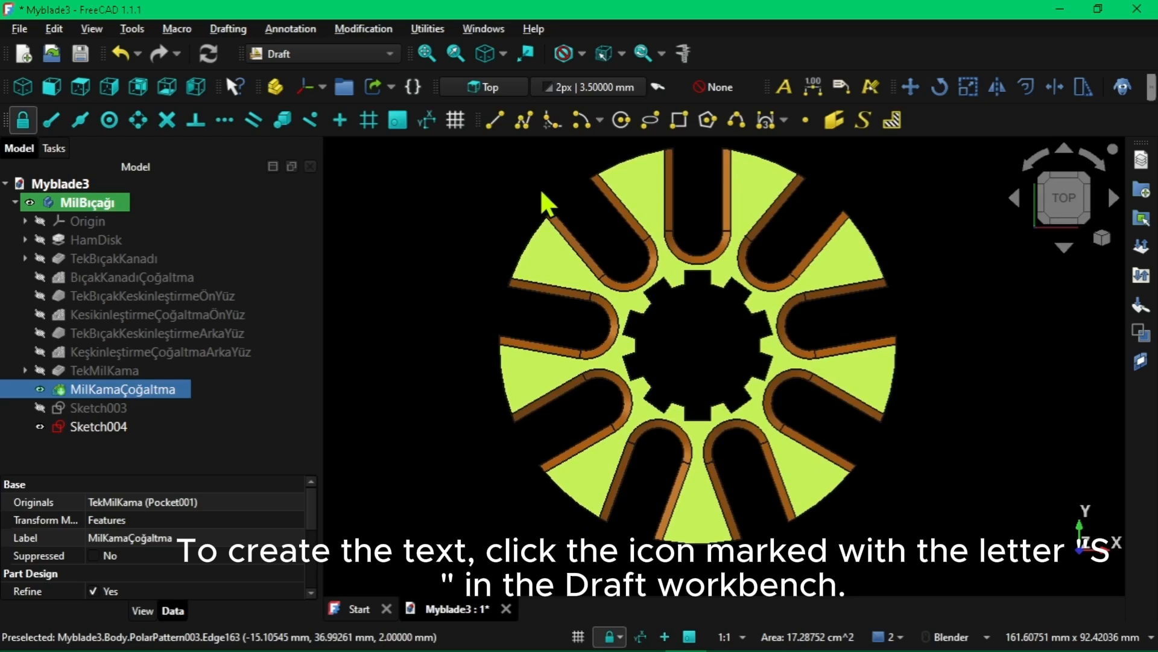
# Create a ShapeString reading "Tech Lounge" on the lowest blade at about X -3.9 mm, Y -36.4 mm, with 1 mm height and the Calibri font
pyautogui.click(863, 118)
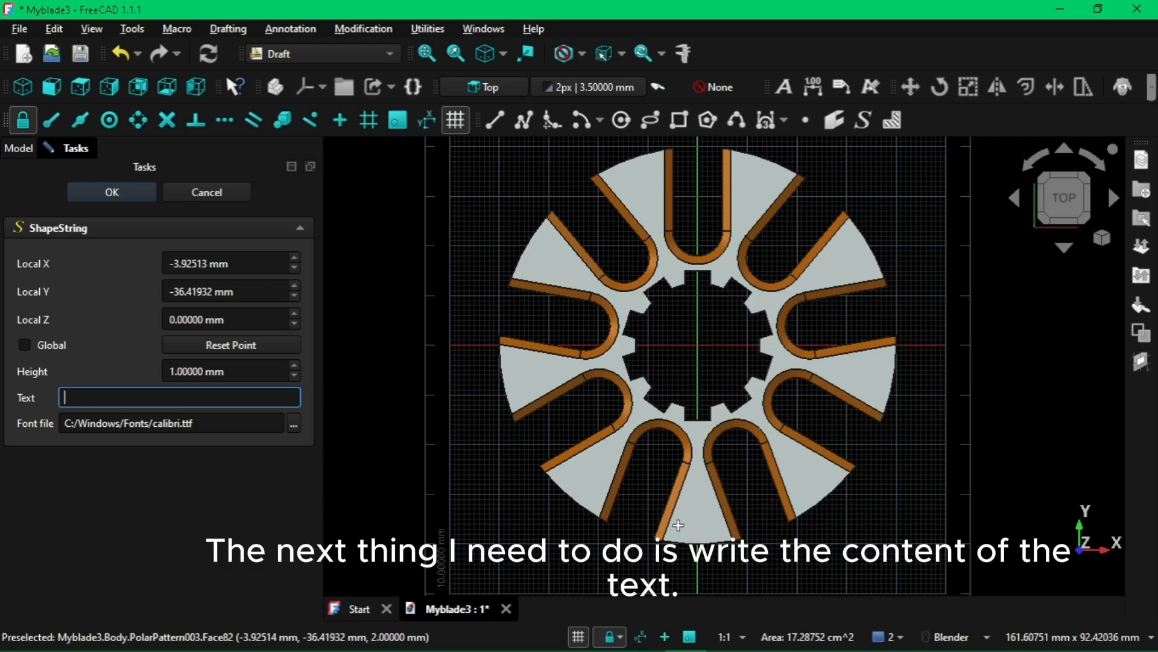
pyautogui.click(679, 528)
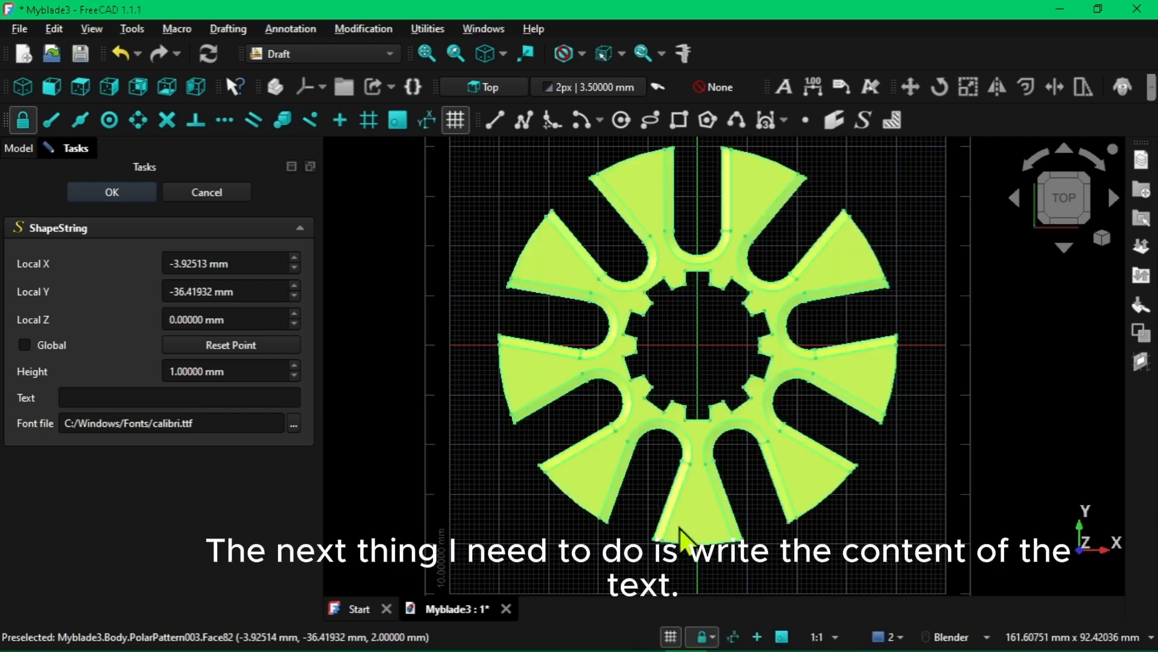
pyautogui.click(98, 397)
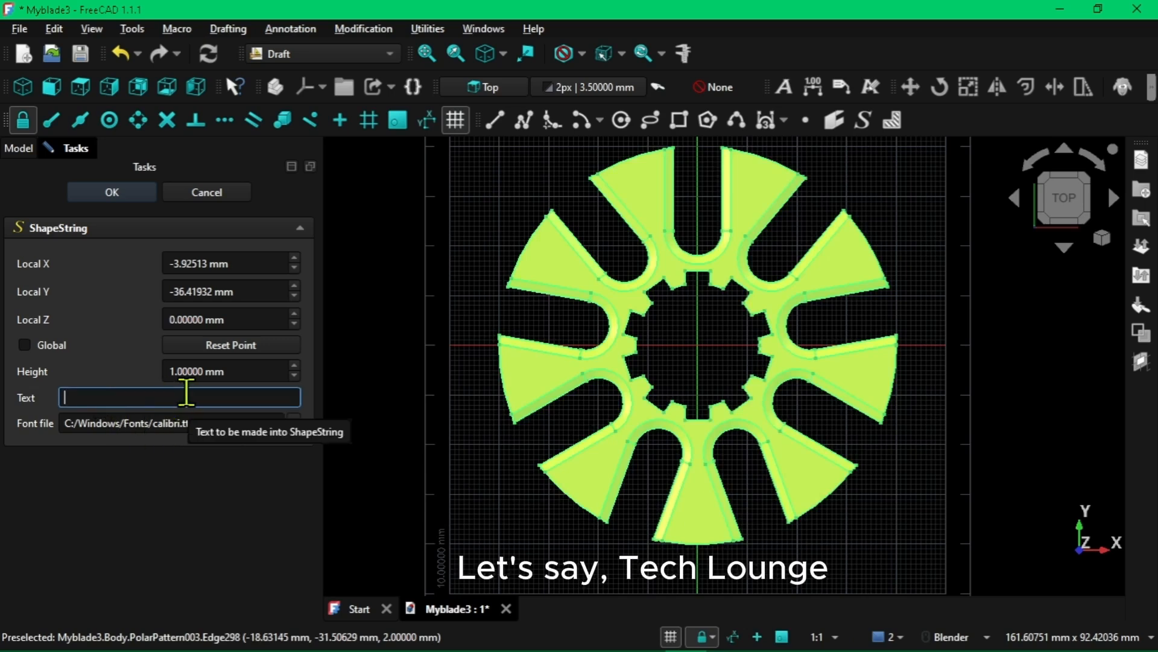
pyautogui.write('The')
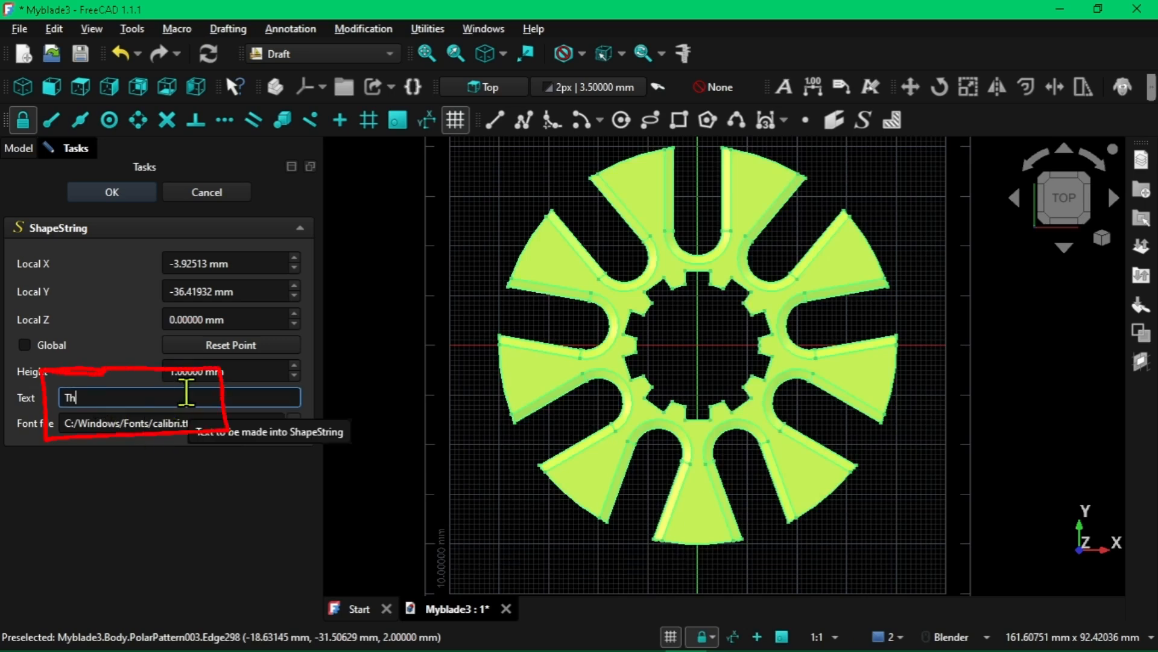
pyautogui.press('BackSpace')
pyautogui.press('BackSpace')
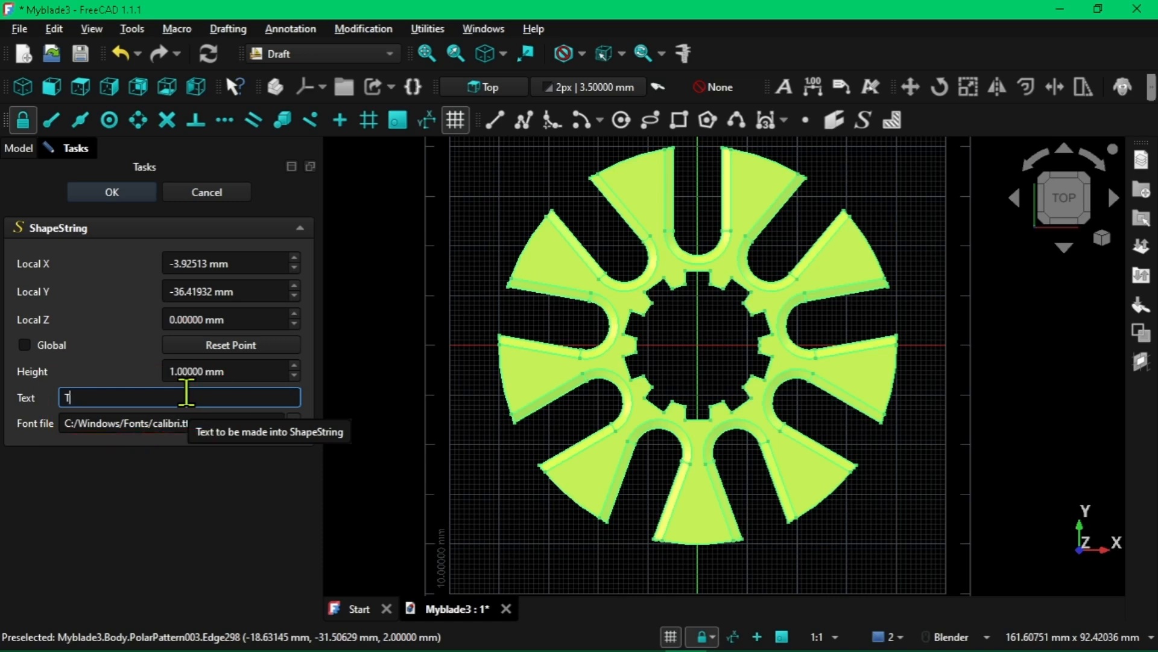
pyautogui.write('ech Lounge')
pyautogui.click(124, 193)
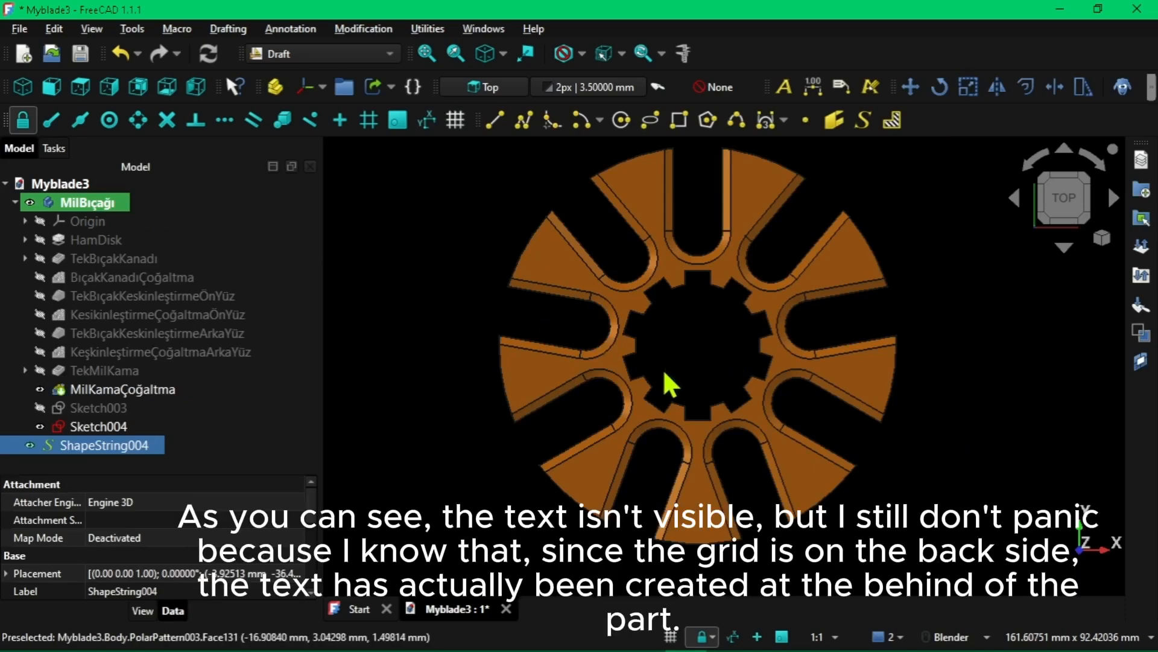
# Examine the back of the blade disk up close to locate the "Tech Lounge" text
pyautogui.moveTo(613, 437); pyautogui.dragTo(781, 289, button='middle')
pyautogui.scroll(6, 784, 310)
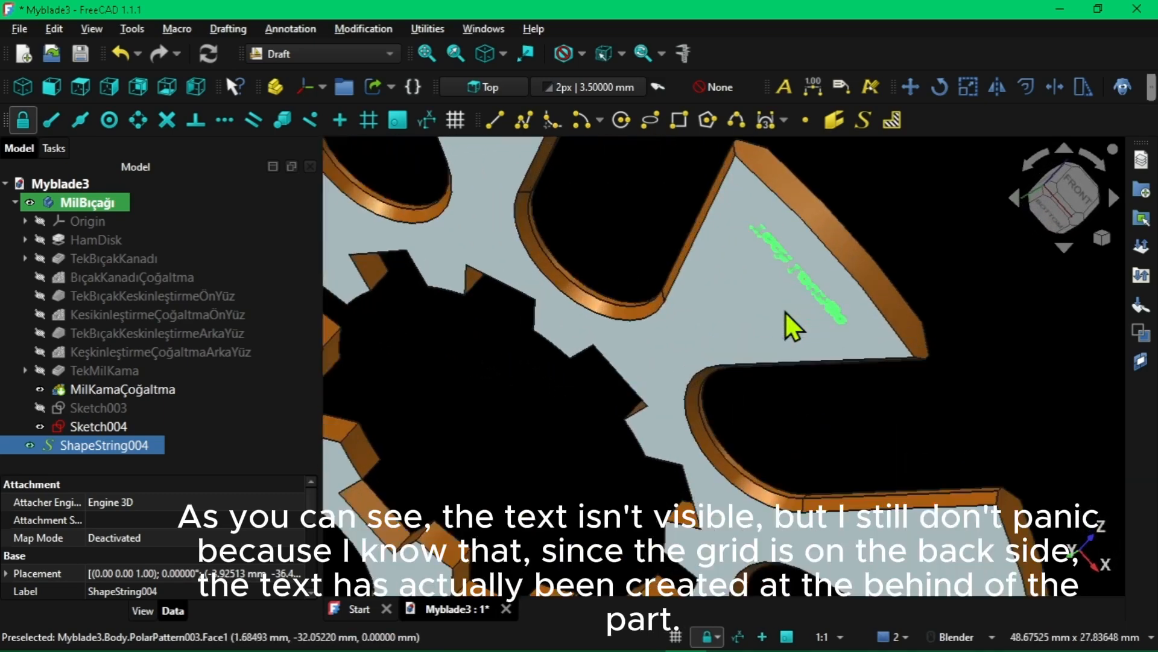
pyautogui.scroll(2, 815, 263)
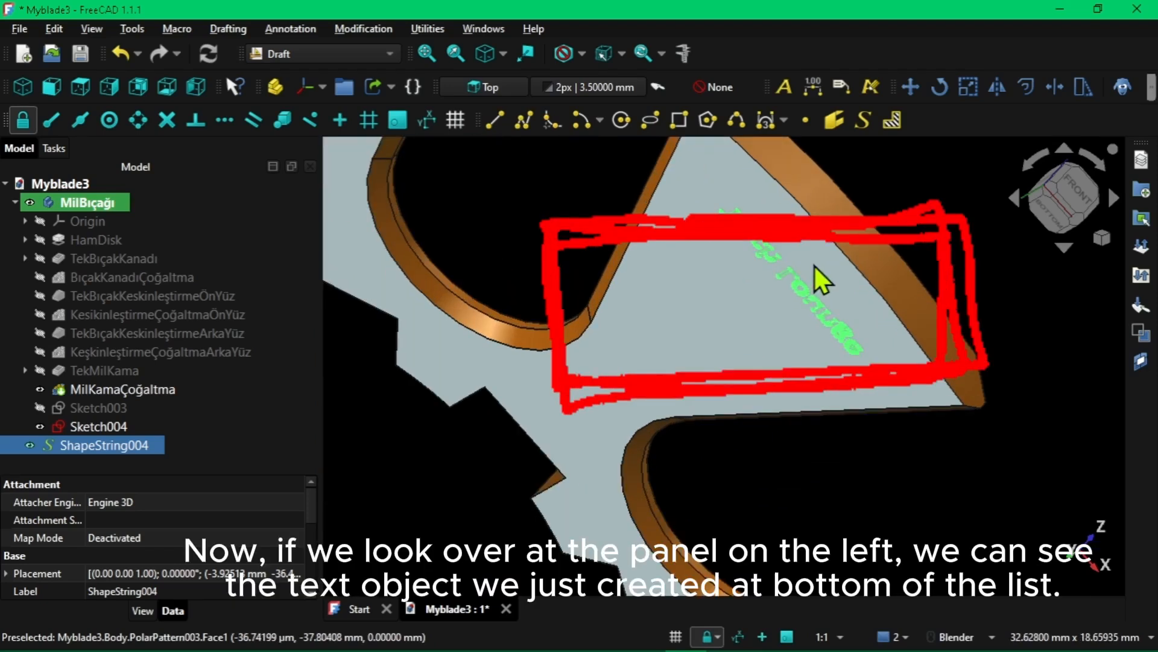
pyautogui.click(547, 230)
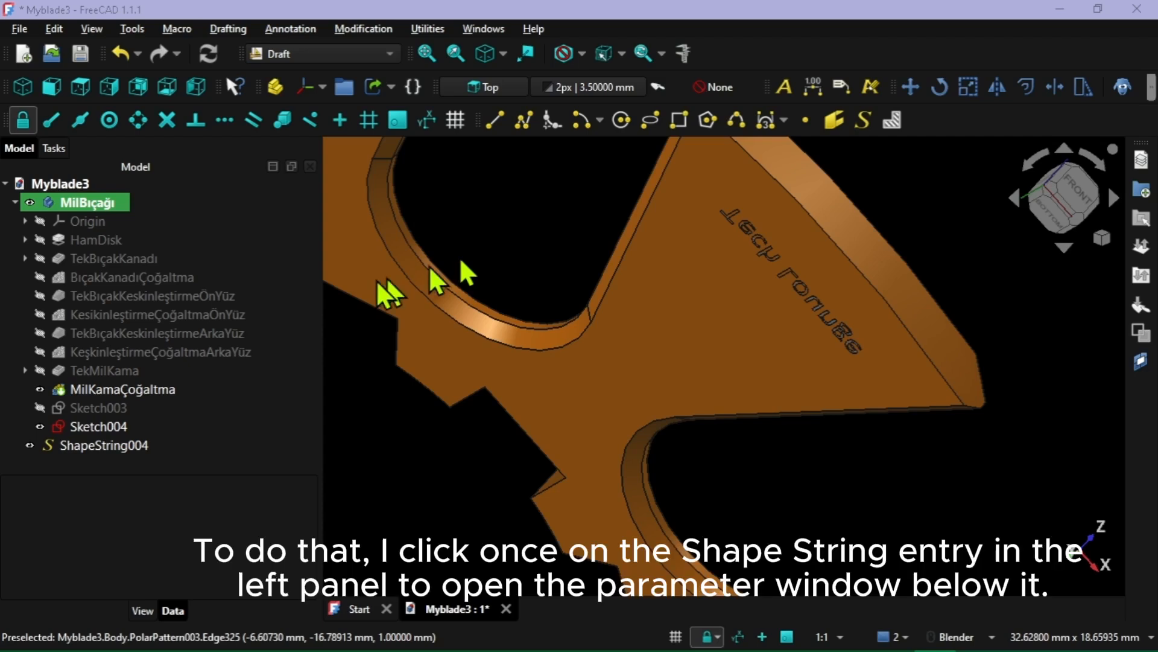
# Show the "Tech Lounge" ShapeString's properties in an enlarged area and expand its Placement parameters
pyautogui.click(108, 446)
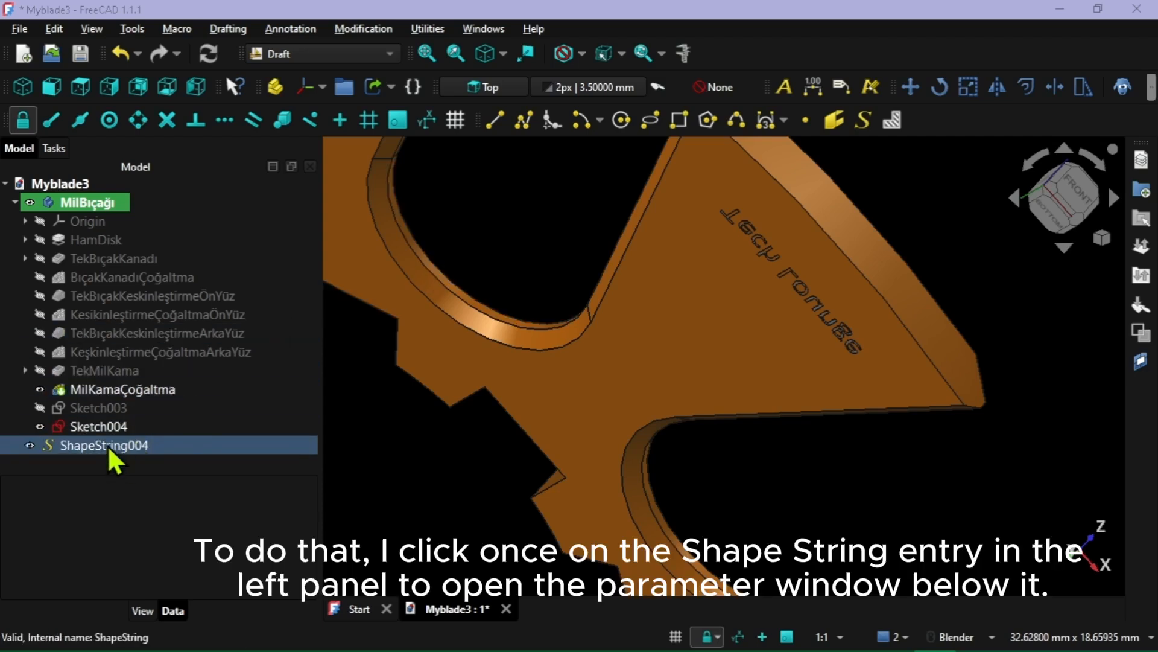
pyautogui.click(108, 444)
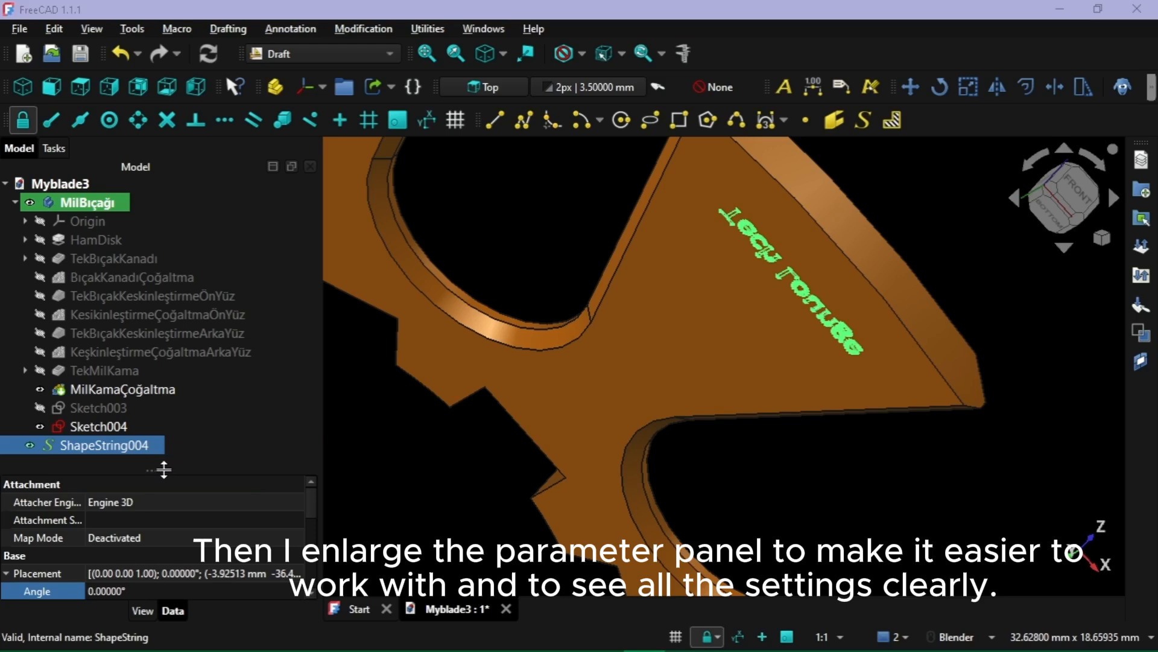
pyautogui.moveTo(163, 469); pyautogui.dragTo(172, 228)
pyautogui.scroll(-1, 120, 410)
pyautogui.click(119, 411)
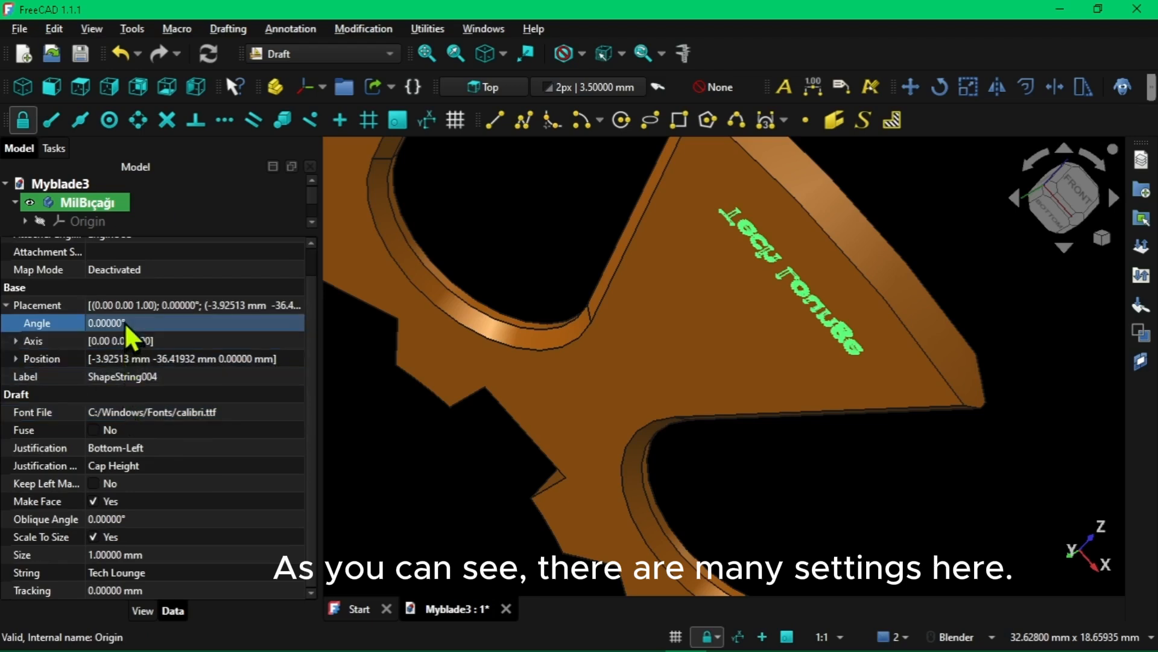
pyautogui.scroll(1, 141, 467)
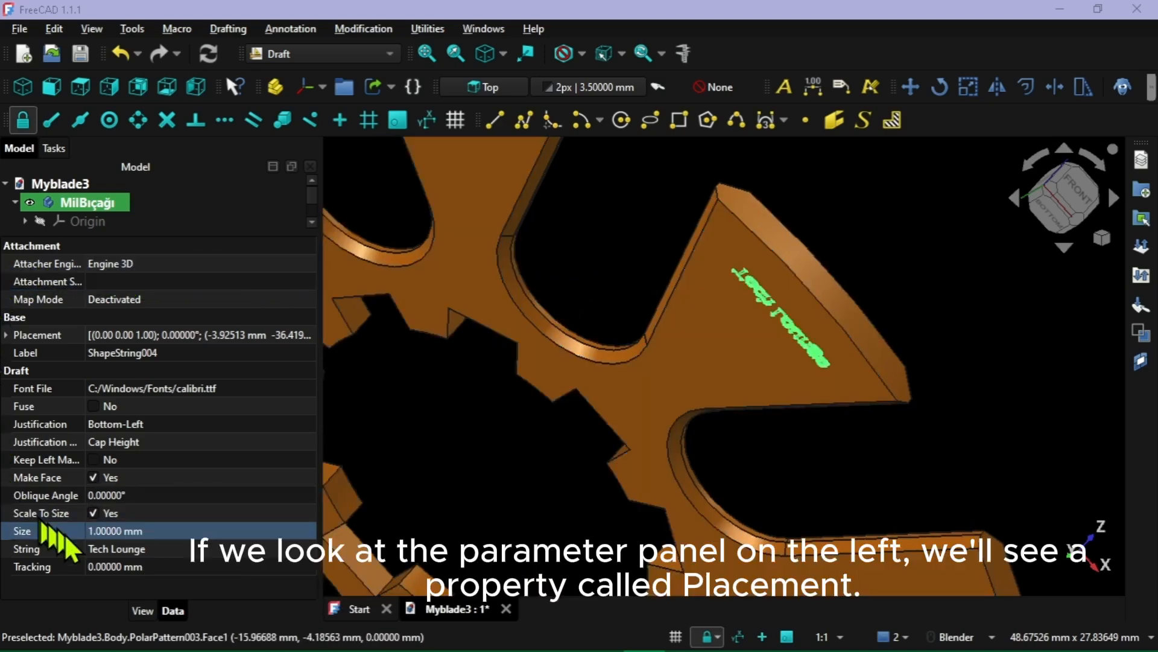
pyautogui.click(7, 335)
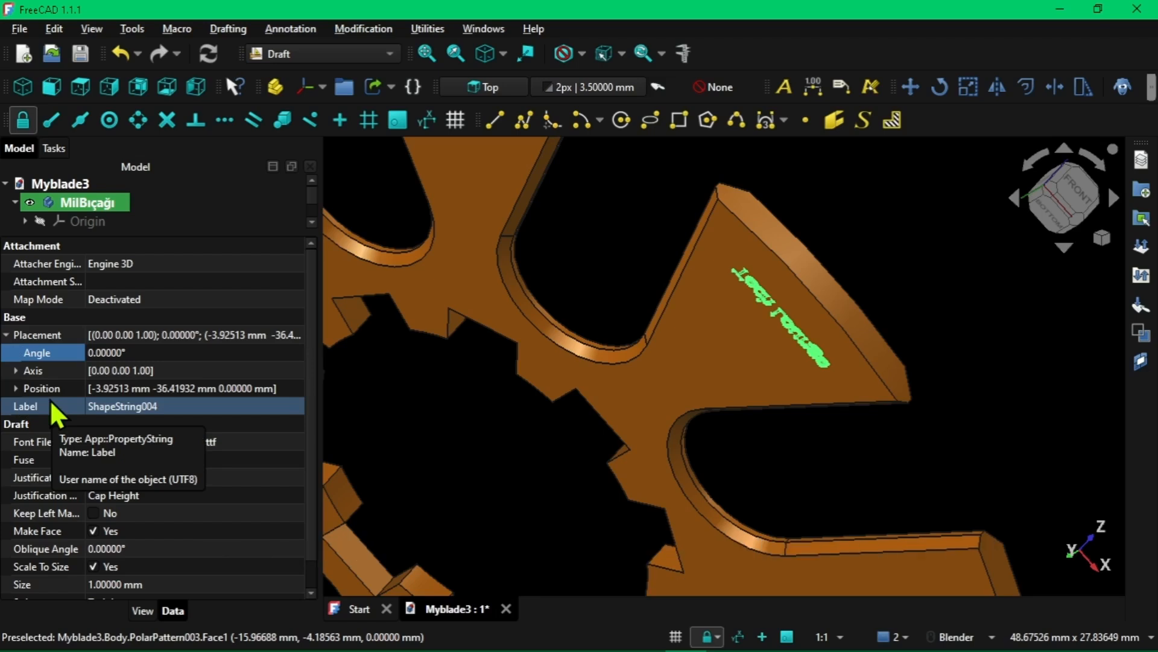
# Expand the "Tech Lounge" text's position coordinates and set its Z position to 1 mm
pyautogui.click(17, 388)
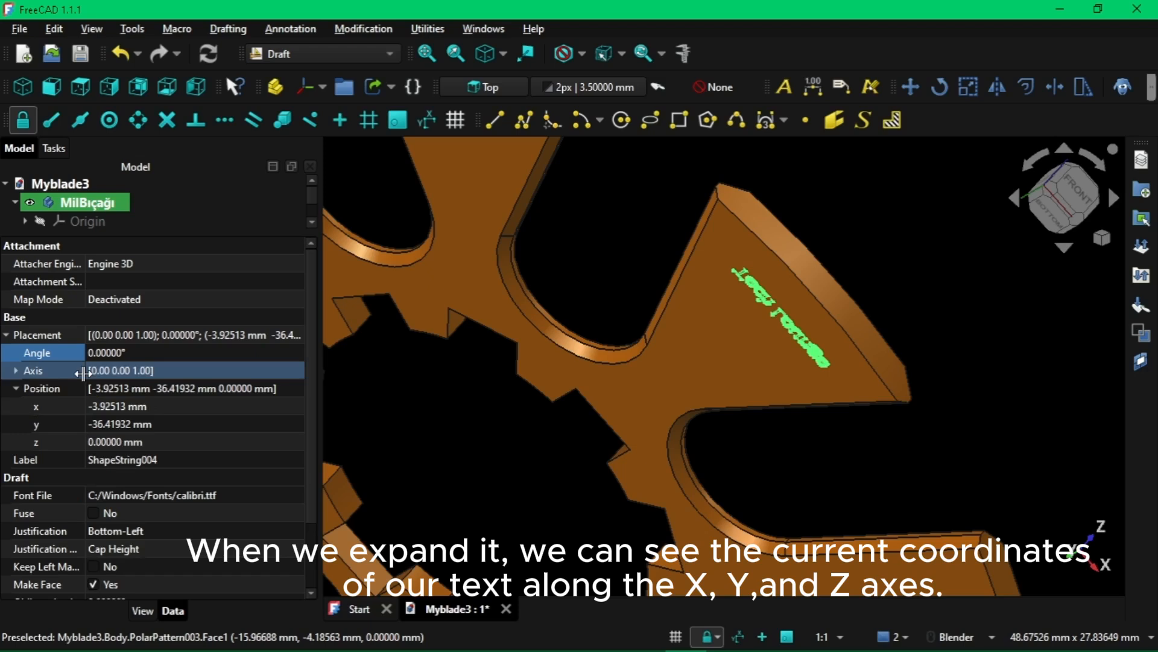
pyautogui.scroll(-1, 83, 373)
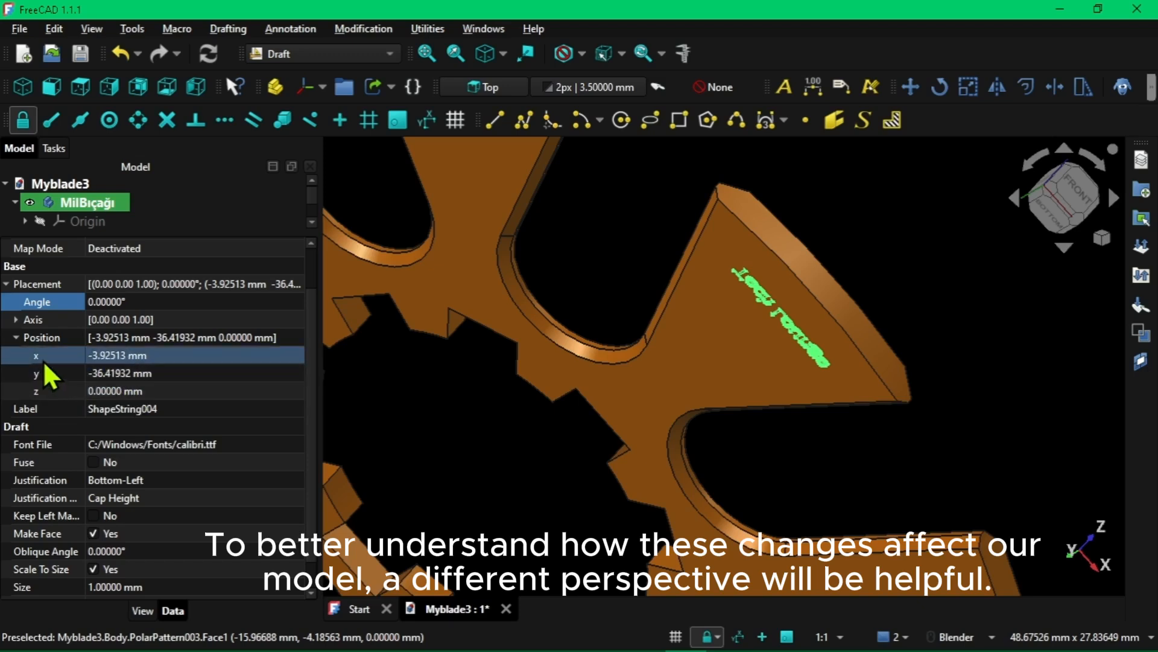
pyautogui.moveTo(652, 261); pyautogui.dragTo(564, 338, button='middle')
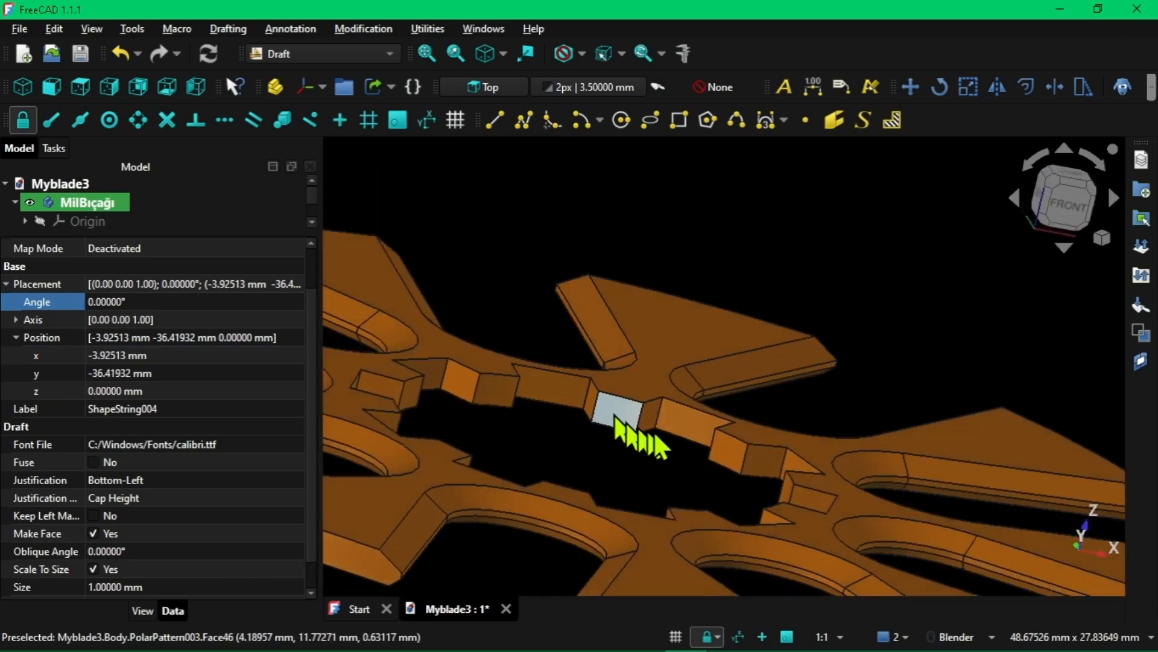
pyautogui.keyDown('shift'); pyautogui.moveTo(656, 429); pyautogui.dragTo(694, 239, button='middle'); pyautogui.keyUp('shift')
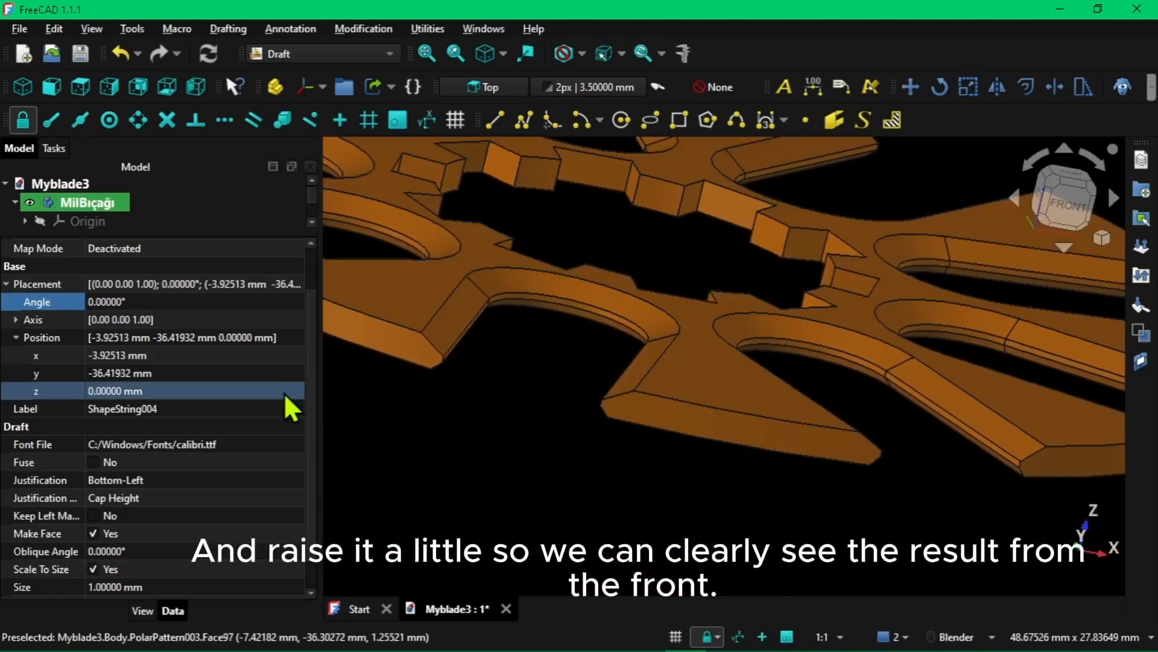
pyautogui.click(57, 389)
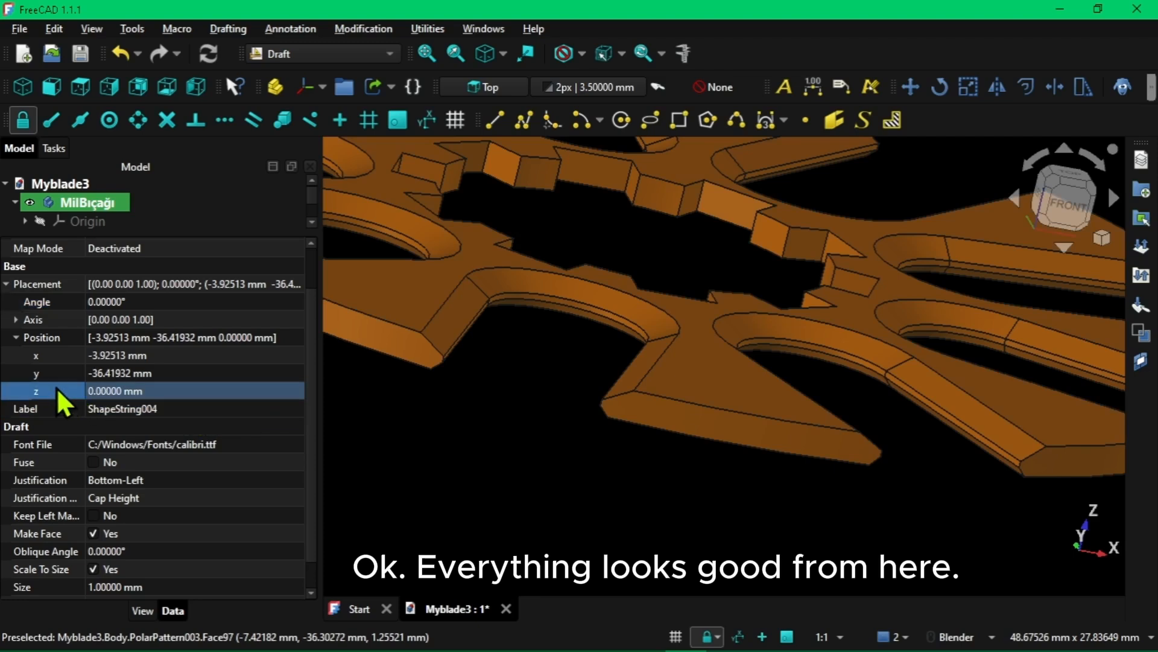
pyautogui.click(292, 393)
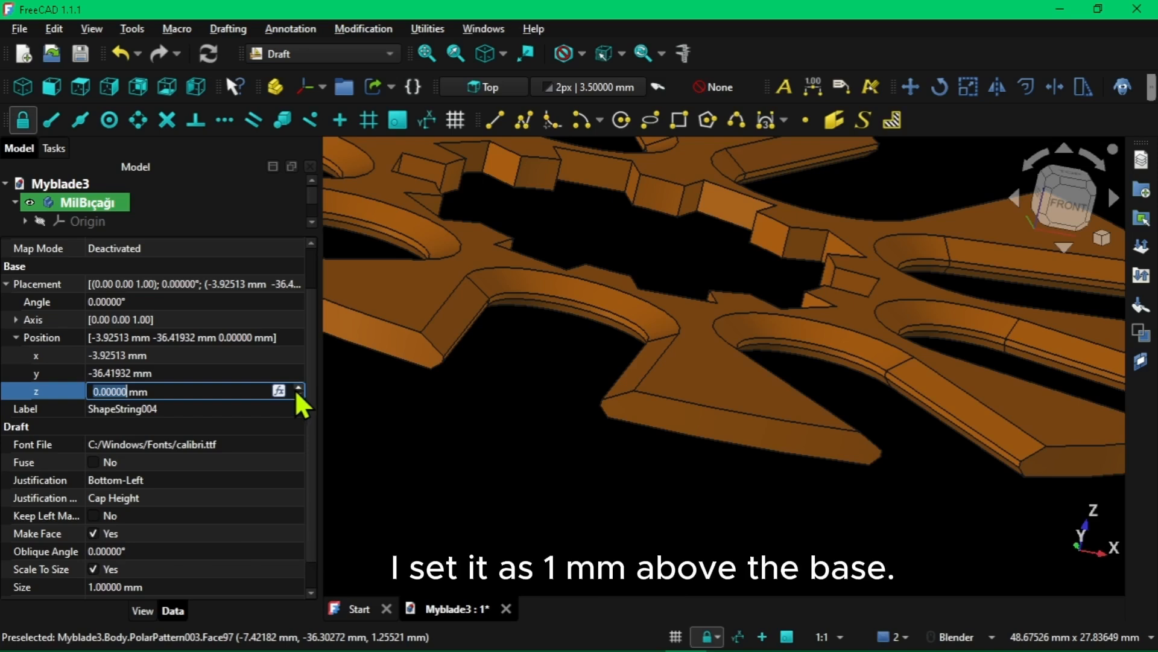
pyautogui.click(295, 386)
pyautogui.moveTo(631, 403); pyautogui.dragTo(604, 390, button='middle')
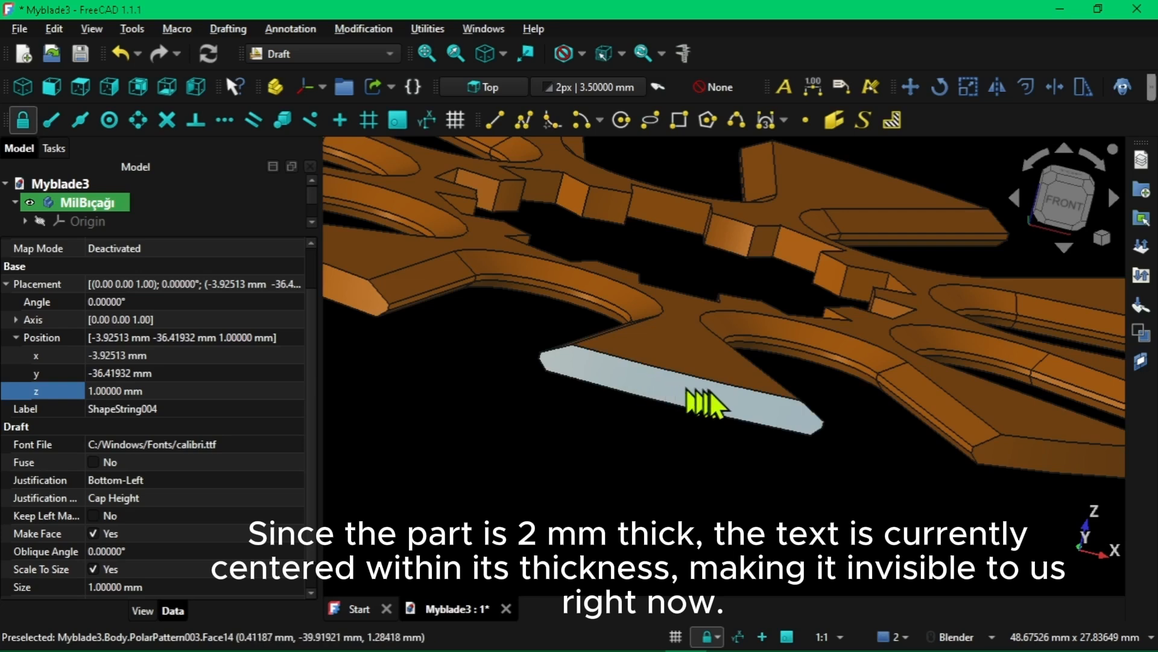
# Set the text's Z position to 2 mm and view the blade's front face from above
pyautogui.click(290, 391)
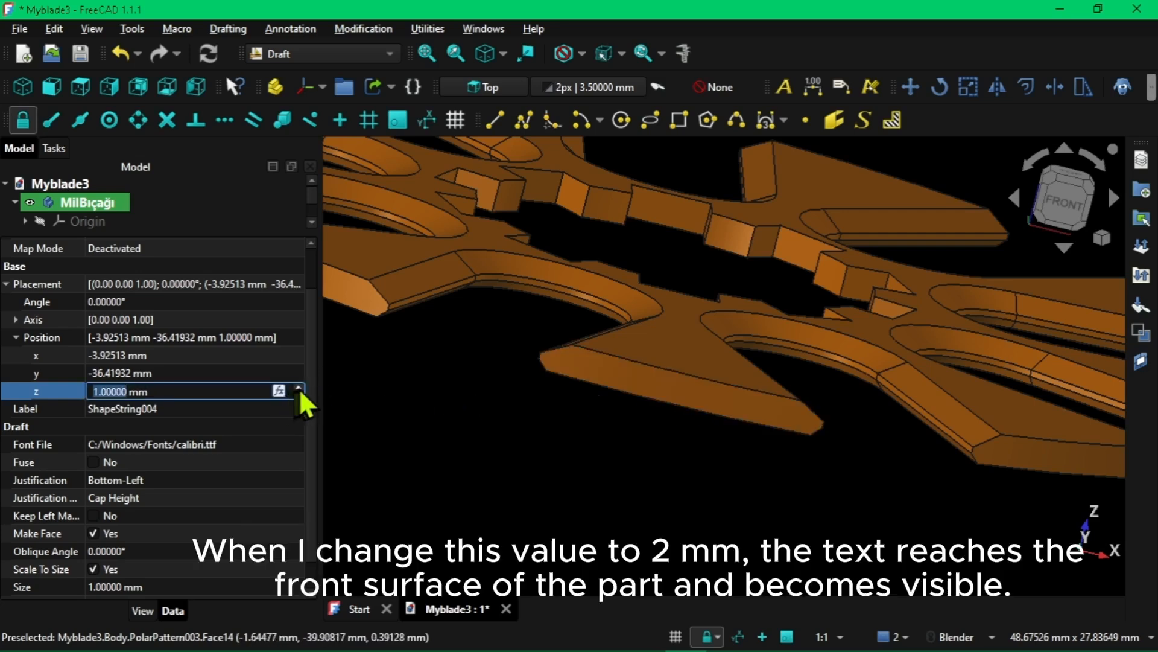
pyautogui.click(298, 387)
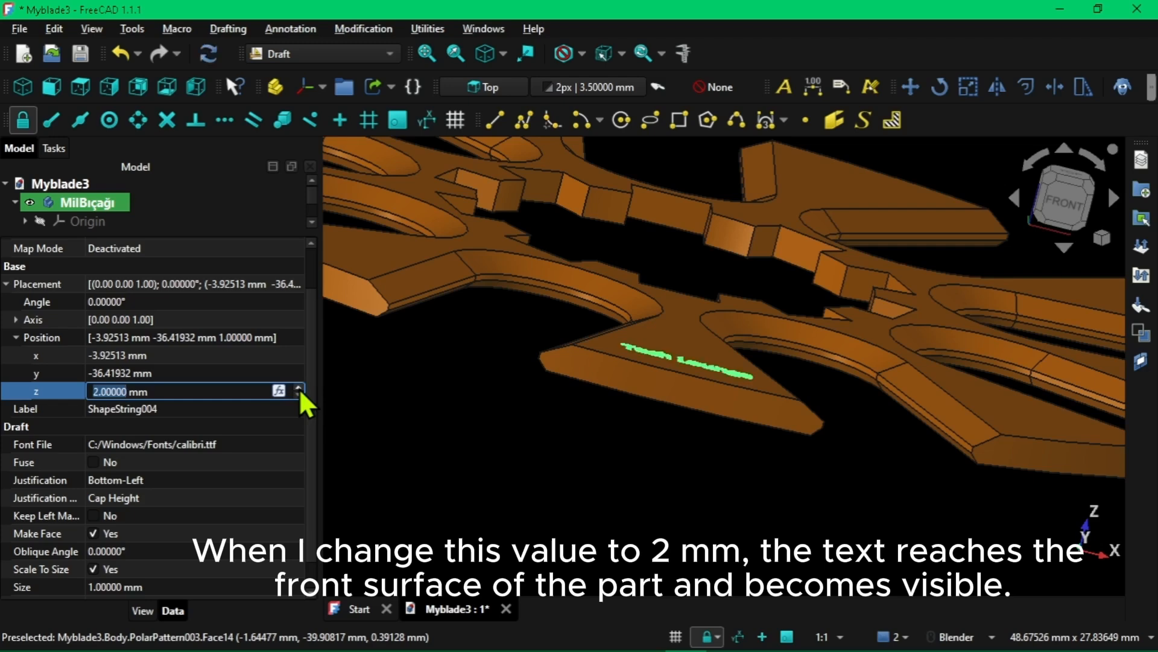
pyautogui.moveTo(666, 406); pyautogui.dragTo(634, 439, button='middle')
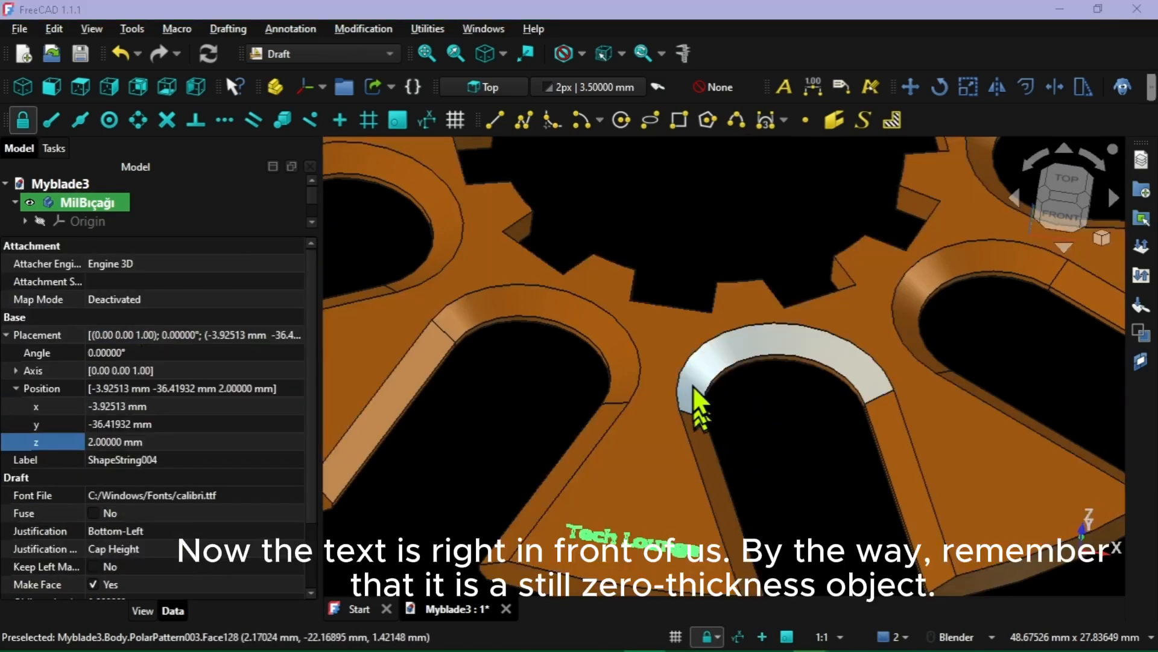
pyautogui.keyDown('shift'); pyautogui.moveTo(701, 315); pyautogui.dragTo(761, 184, button='middle'); pyautogui.keyUp('shift')
pyautogui.click(761, 187)
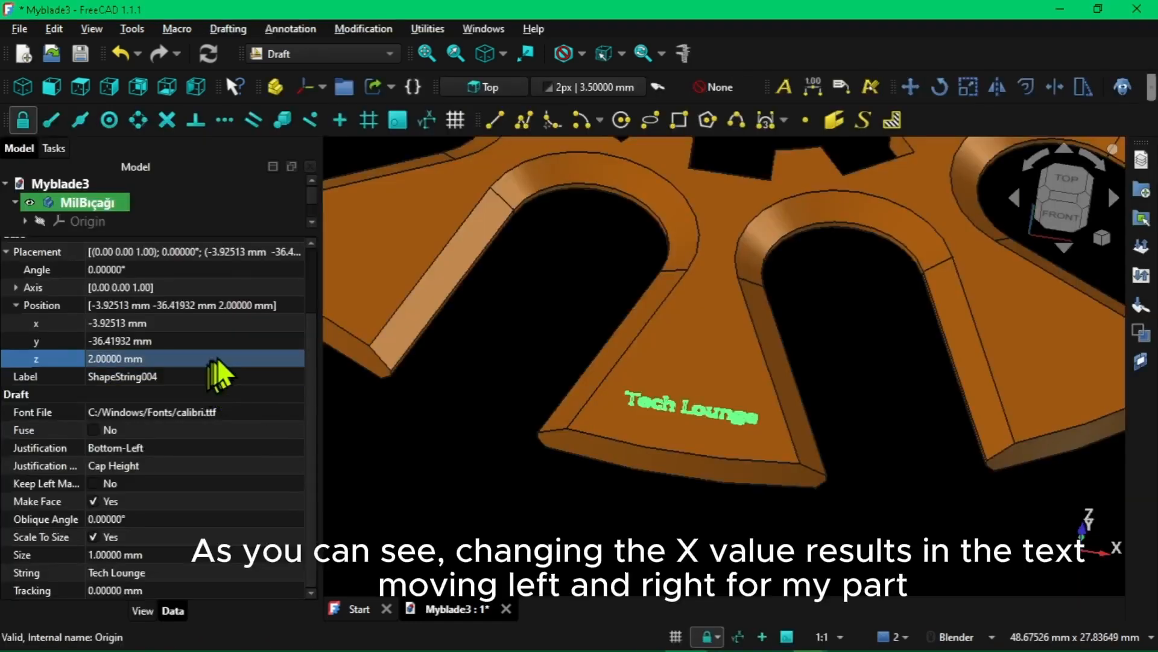
# Try shifting the text along X to -1.92513 mm and return it to -3.92513 mm
pyautogui.click(244, 324)
pyautogui.click(244, 324)
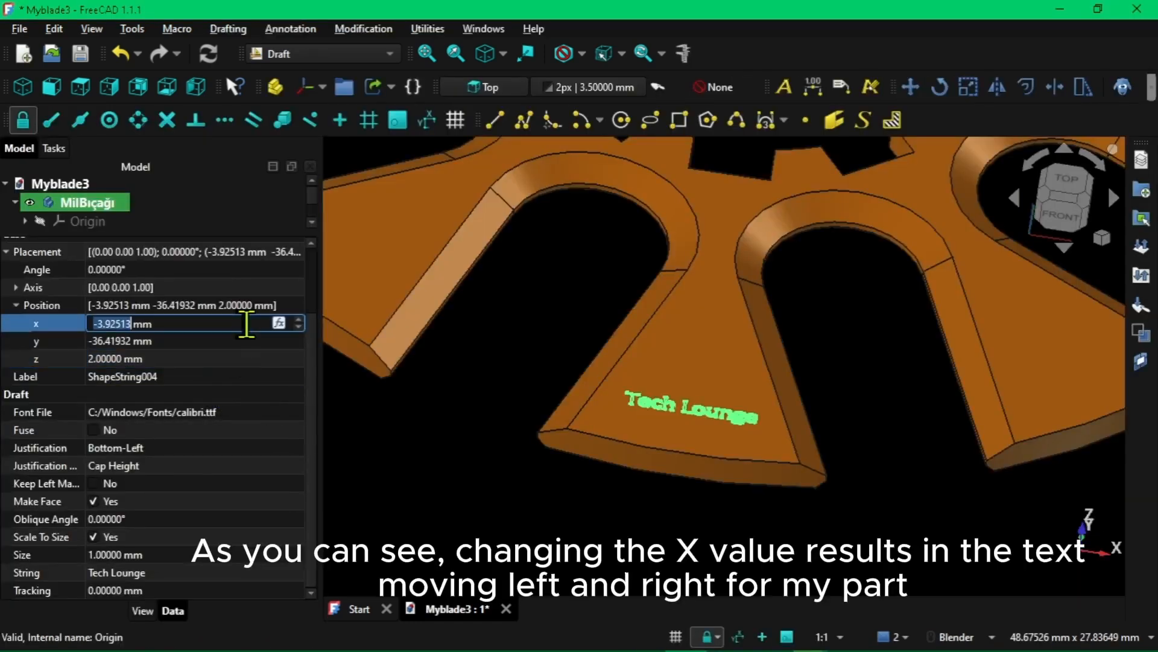
pyautogui.click(298, 320)
pyautogui.click(298, 320)
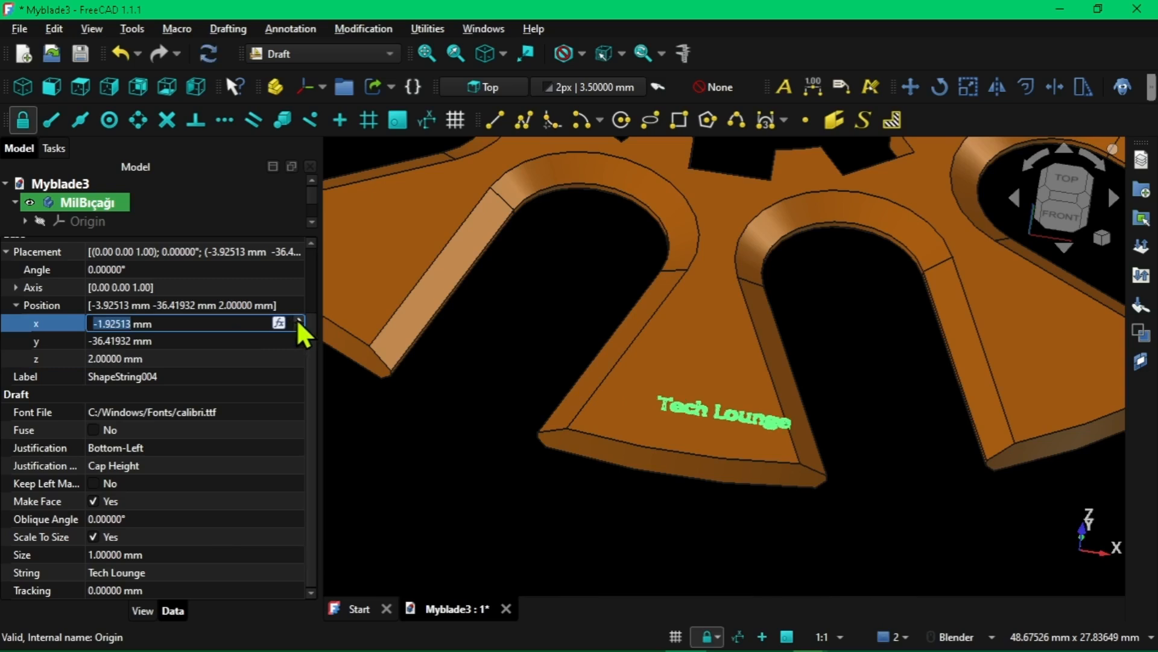
pyautogui.click(298, 326)
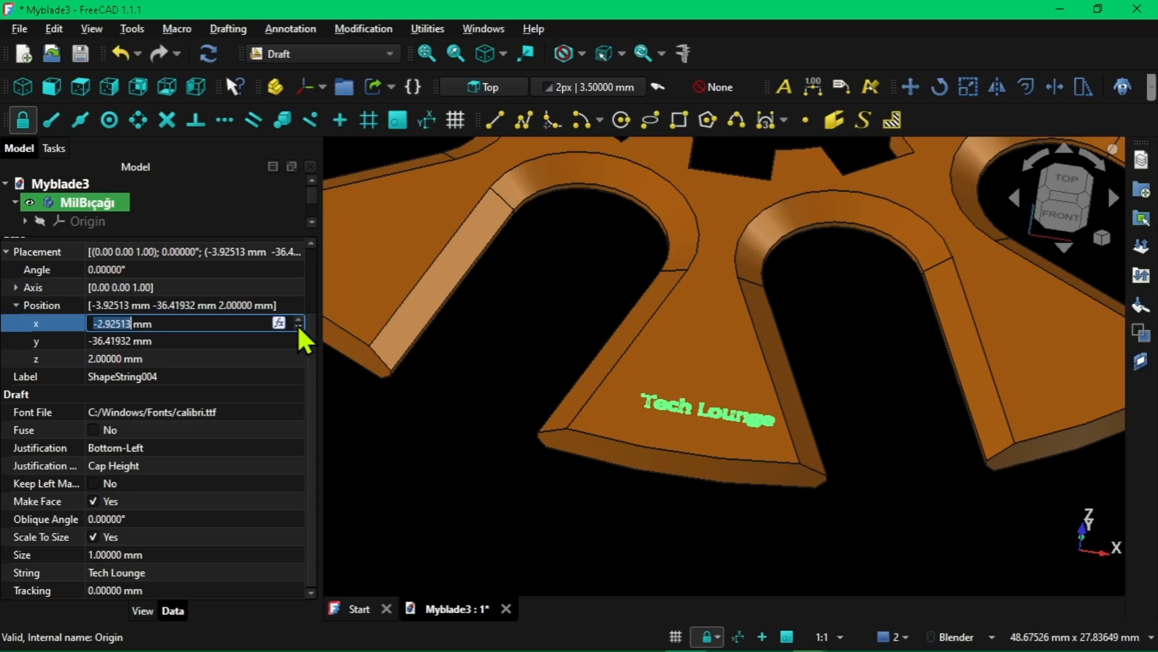
pyautogui.click(298, 325)
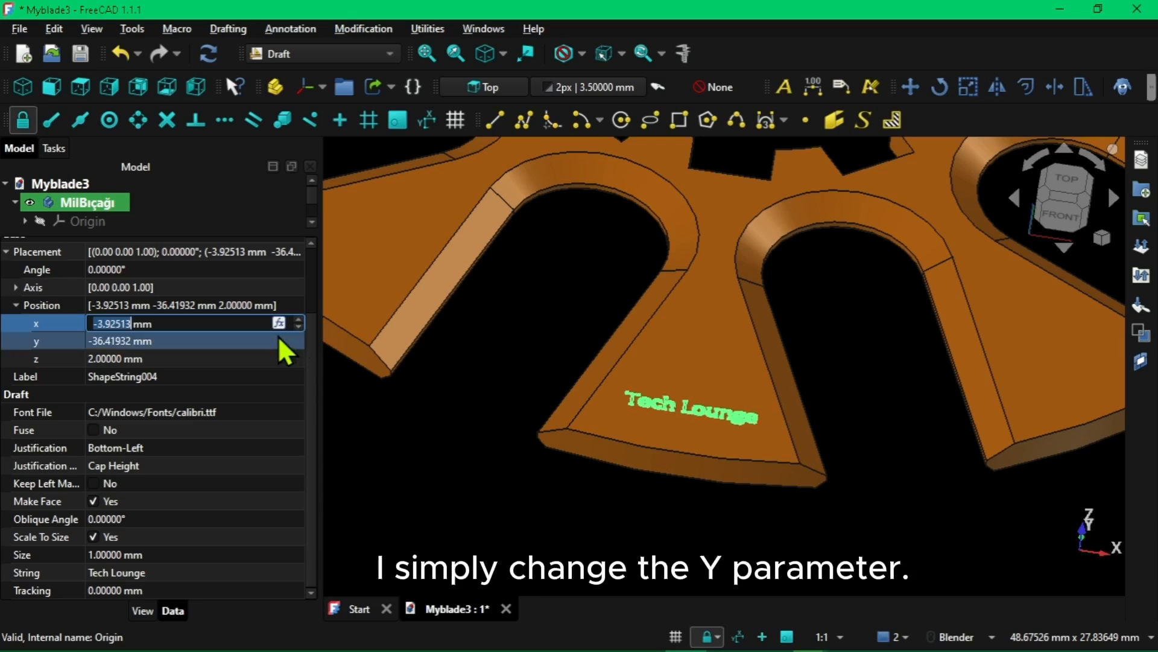
# Try shifting the text along Y to -35.41932 mm and return it to -36.41932 mm
pyautogui.click(278, 339)
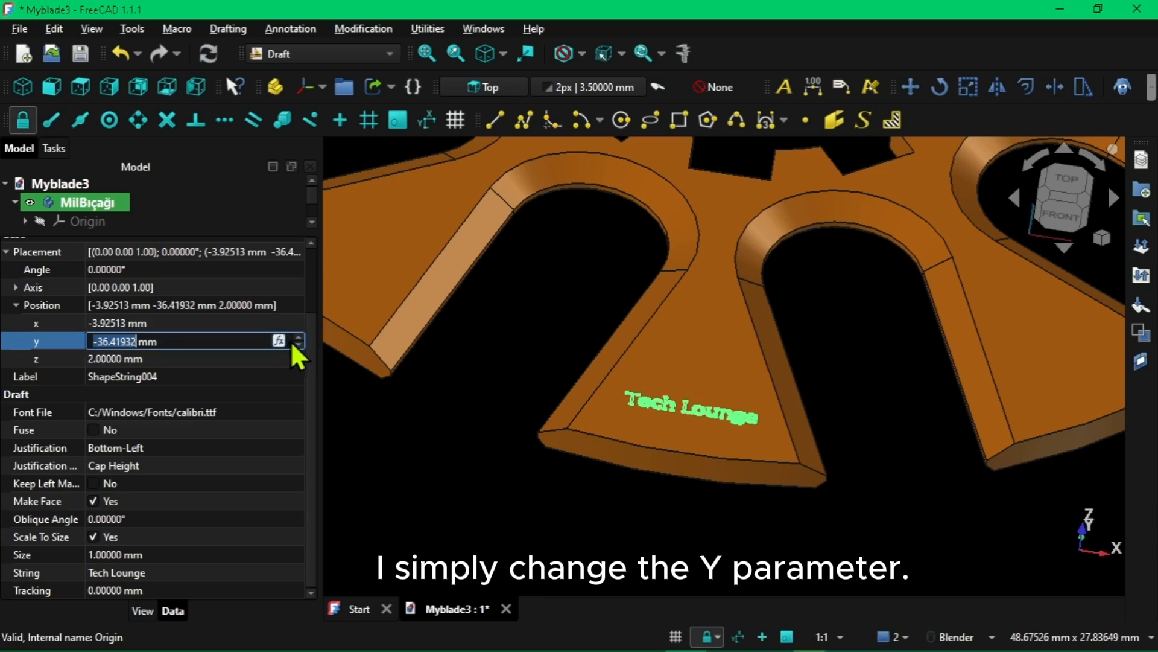
pyautogui.click(297, 337)
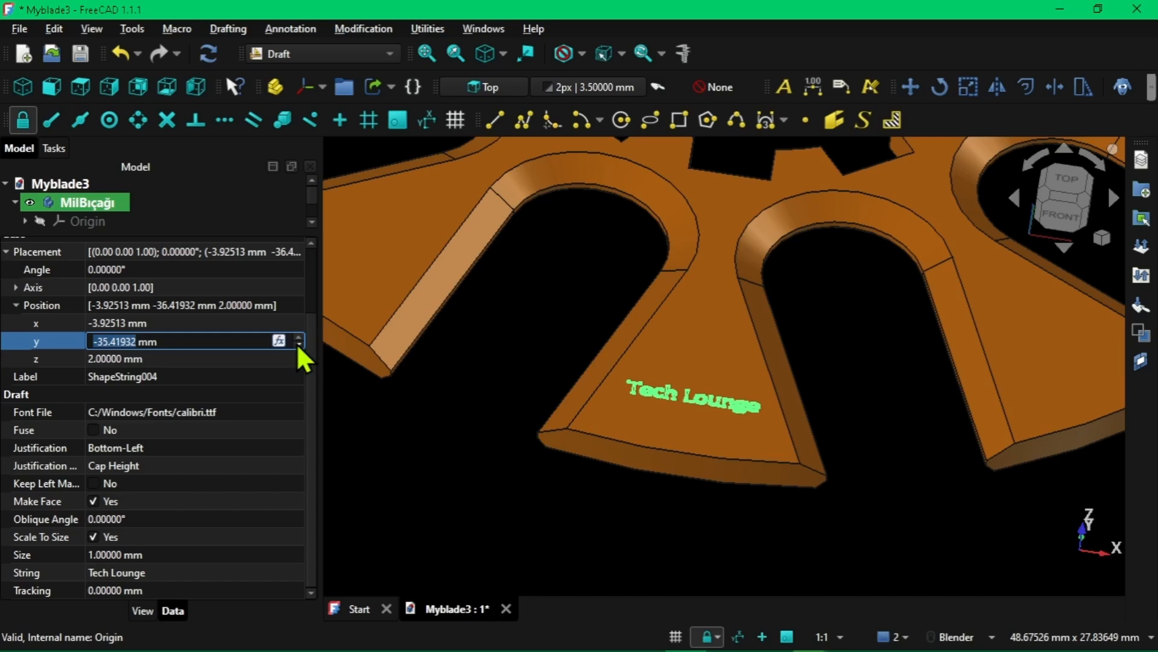
pyautogui.click(297, 343)
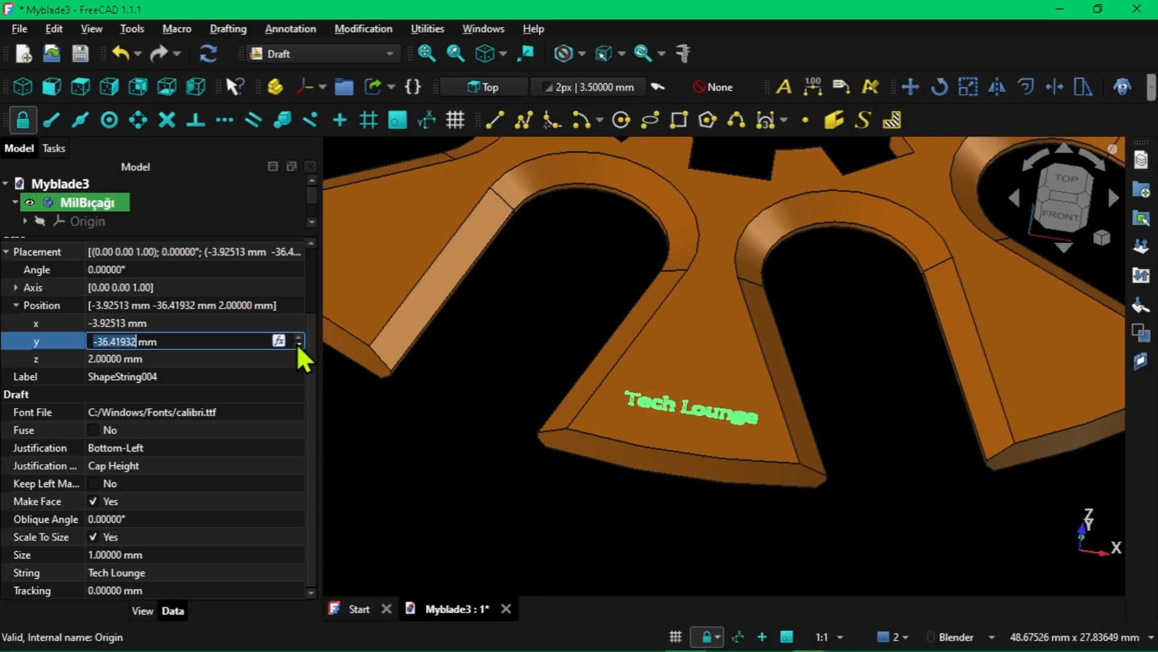
# View the blade from a low side angle and raise the text's Z position to 5 mm
pyautogui.click(184, 361)
pyautogui.moveTo(543, 453); pyautogui.dragTo(551, 414, button='middle')
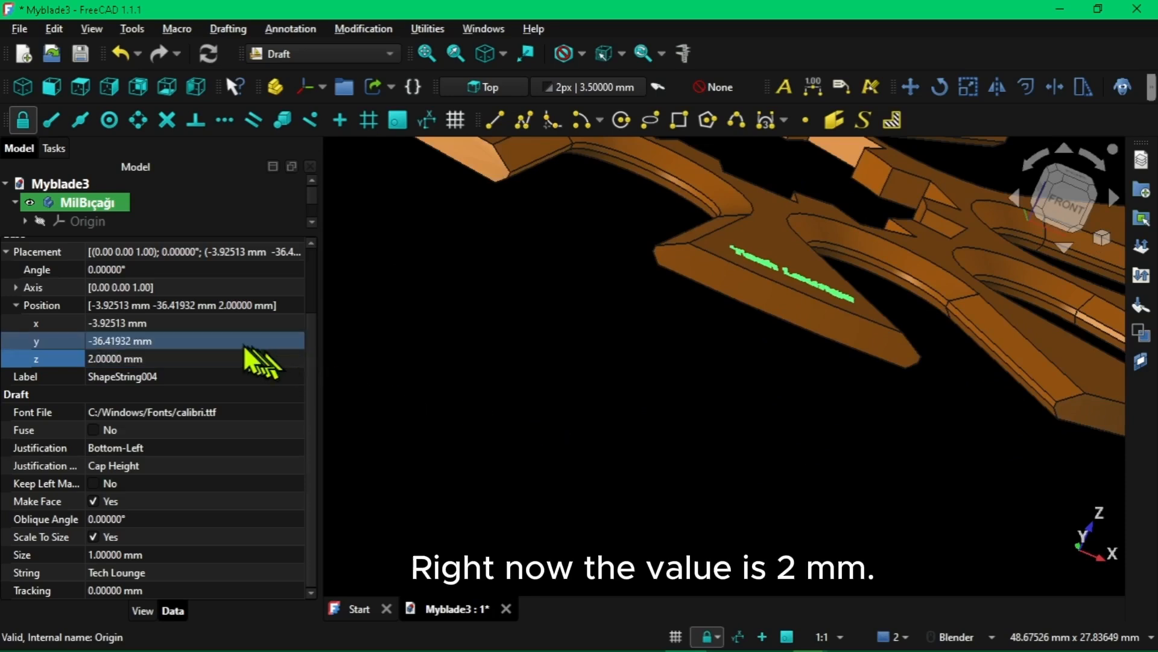
pyautogui.click(268, 360)
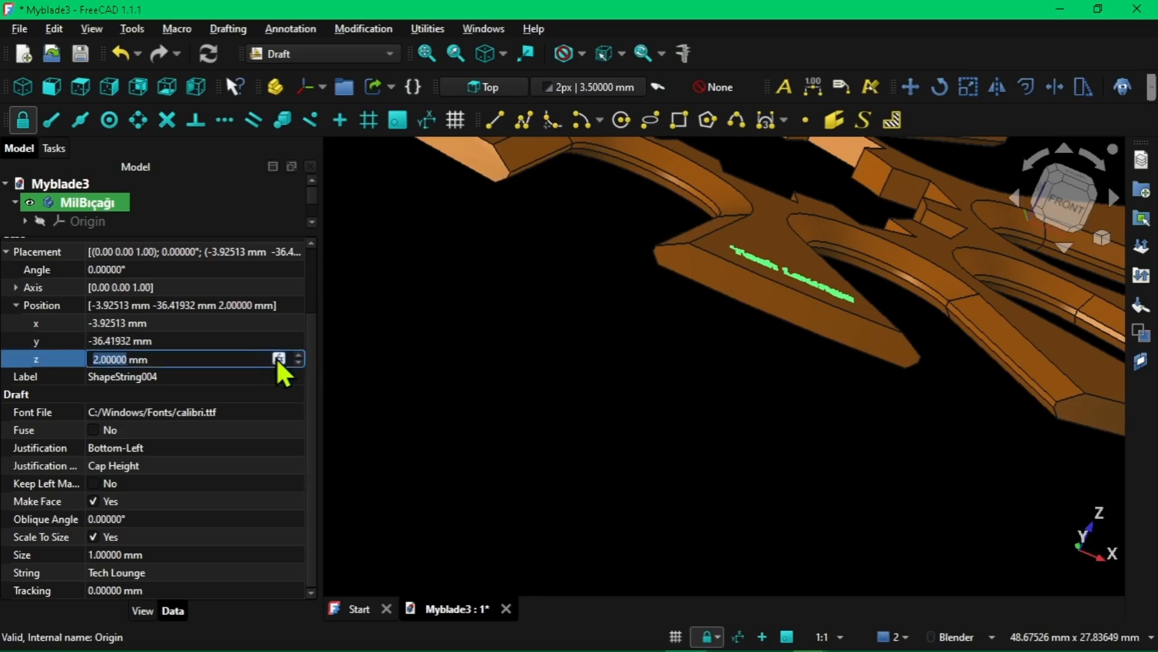
pyautogui.click(298, 354)
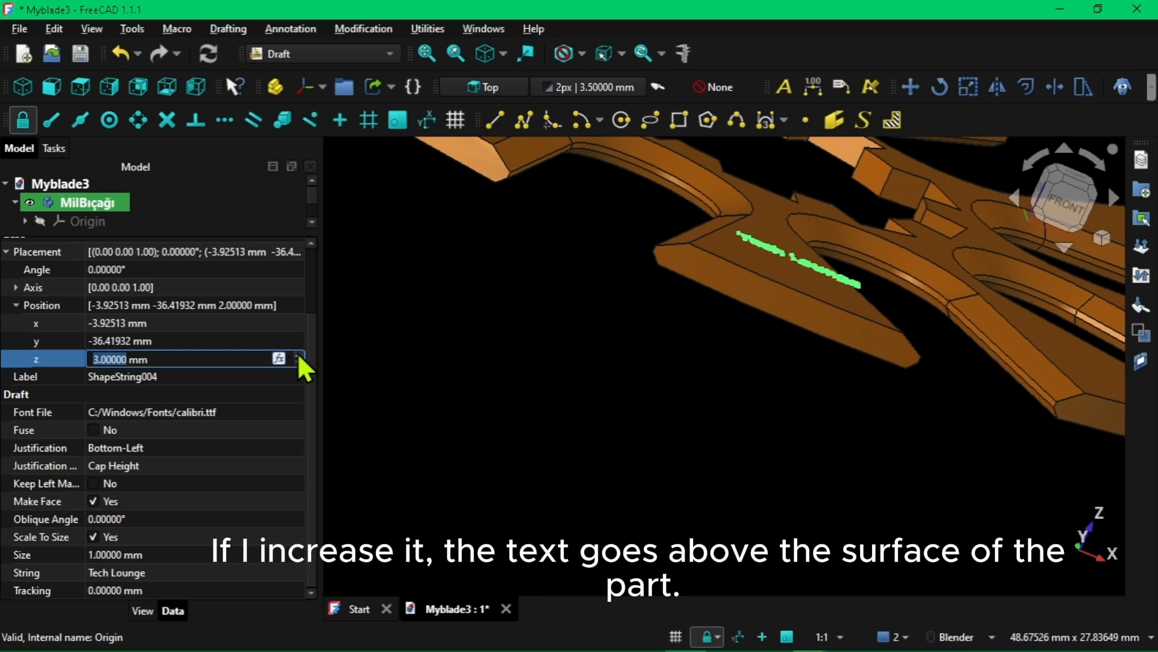
pyautogui.click(298, 354)
pyautogui.click(298, 354)
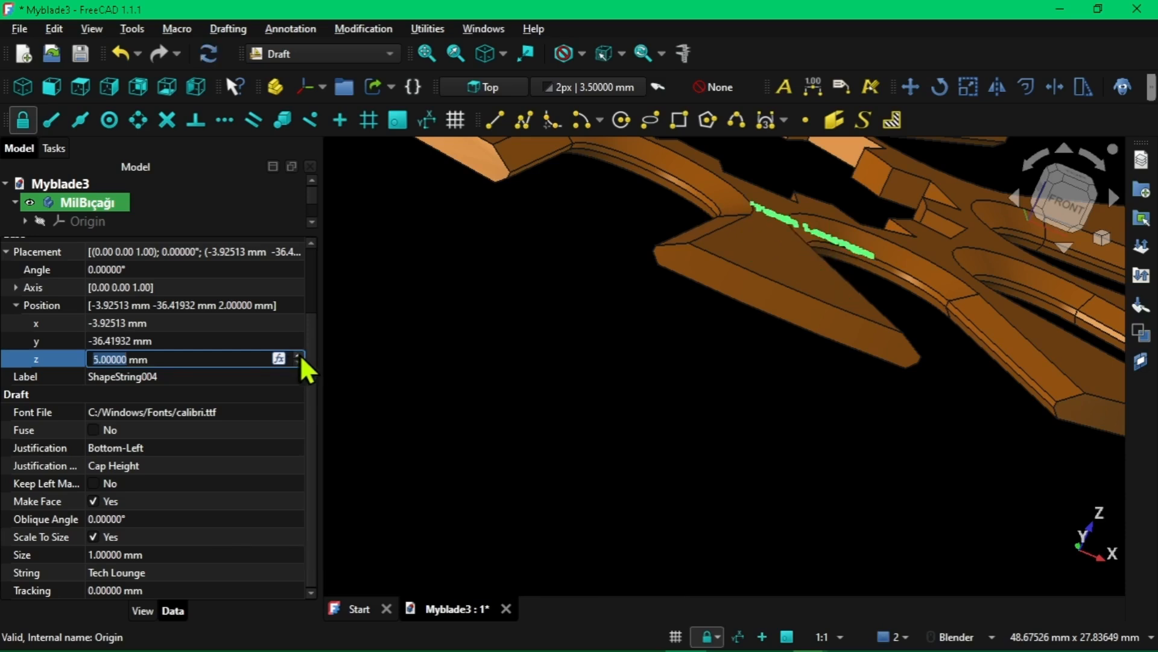
# Lower the text's Z position through the part to -3 mm, below the back face
pyautogui.click(298, 361)
pyautogui.click(298, 362)
pyautogui.click(299, 361)
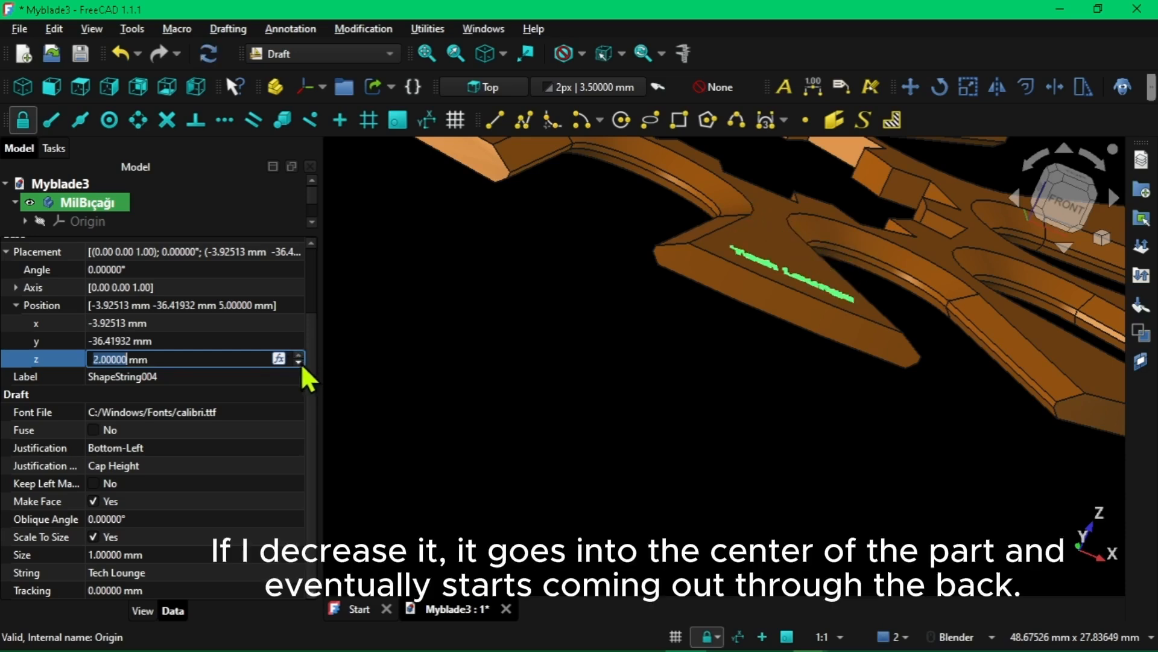
pyautogui.click(299, 361)
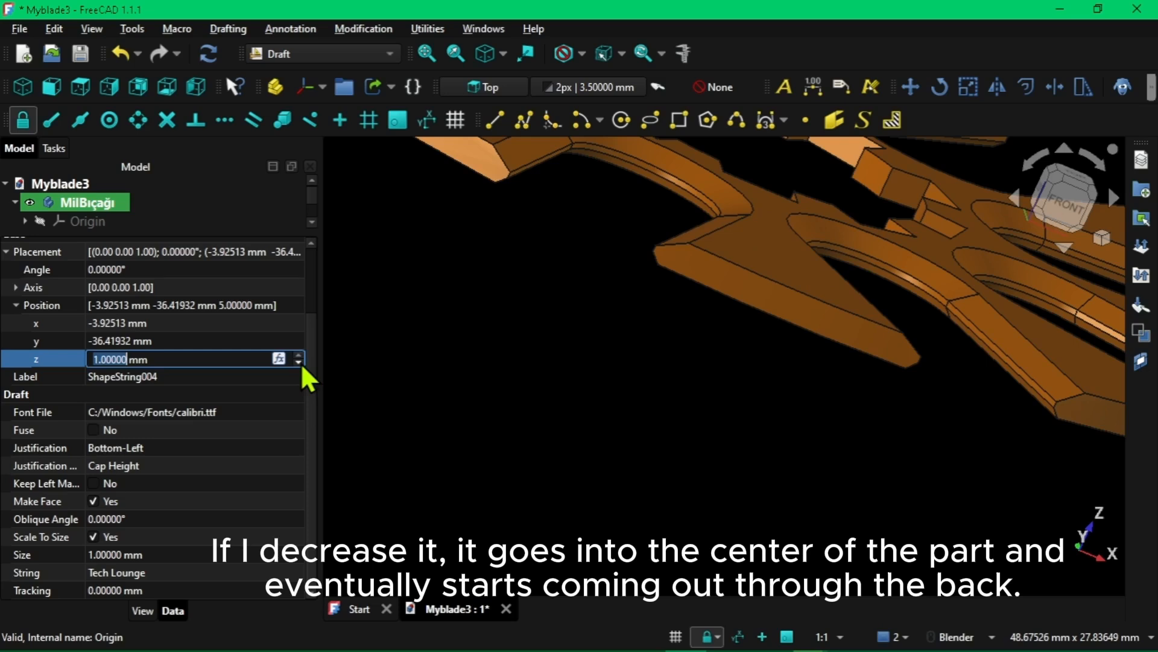
pyautogui.click(299, 362)
pyautogui.click(299, 361)
pyautogui.click(298, 362)
pyautogui.click(299, 361)
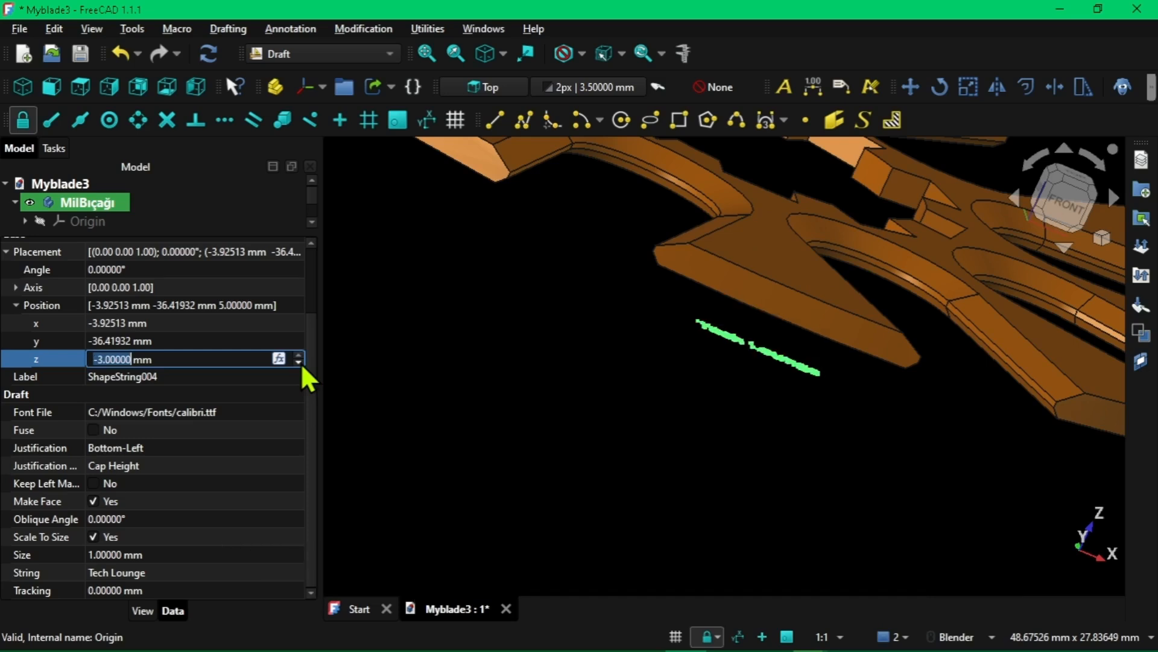
# Set the text's Z position back to 2 mm on the front face
pyautogui.click(298, 355)
pyautogui.click(298, 355)
pyautogui.click(298, 355)
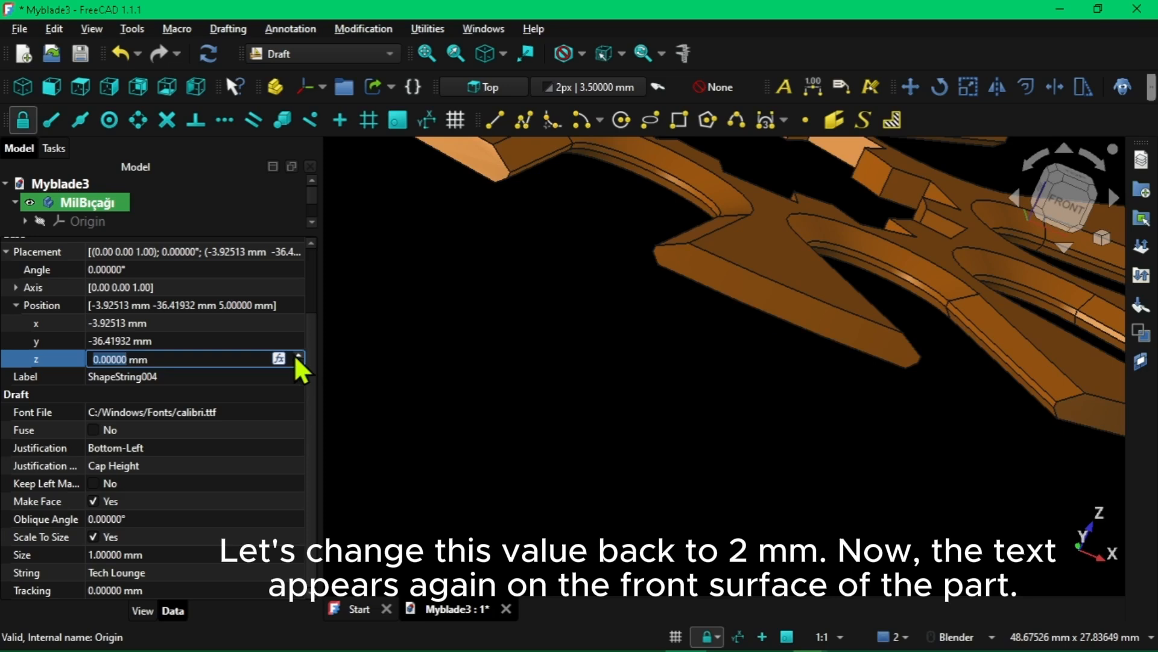
pyautogui.click(298, 355)
pyautogui.click(298, 356)
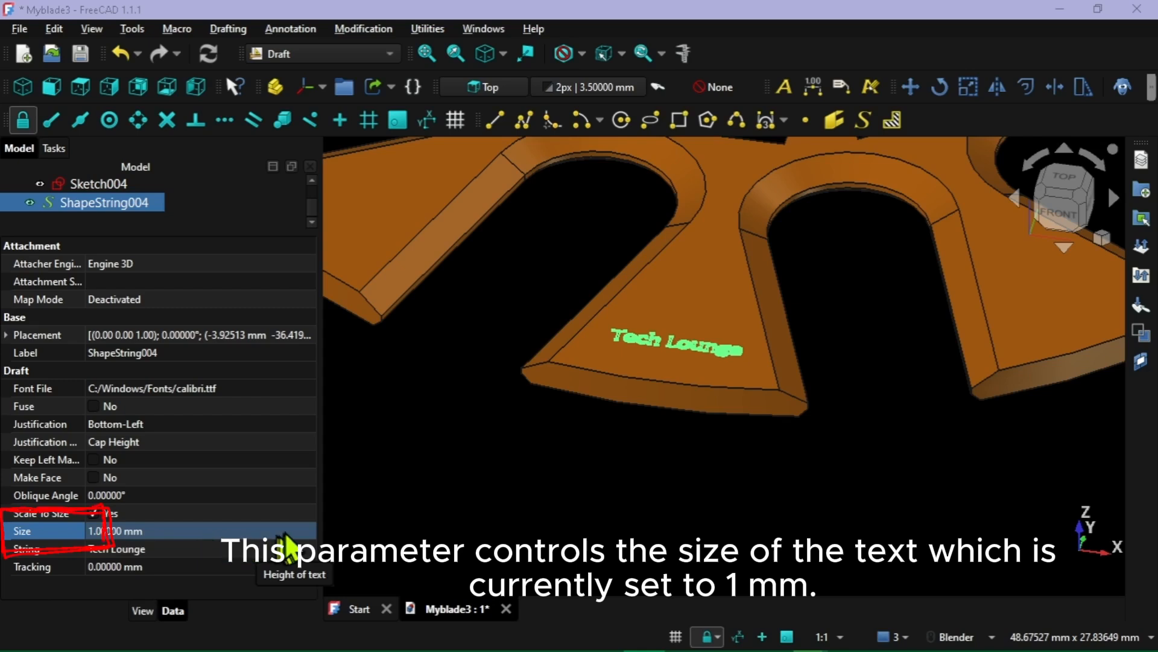
# Try a size of 3 mm for the "Tech Lounge" text and return it to 1 mm
pyautogui.click(296, 533)
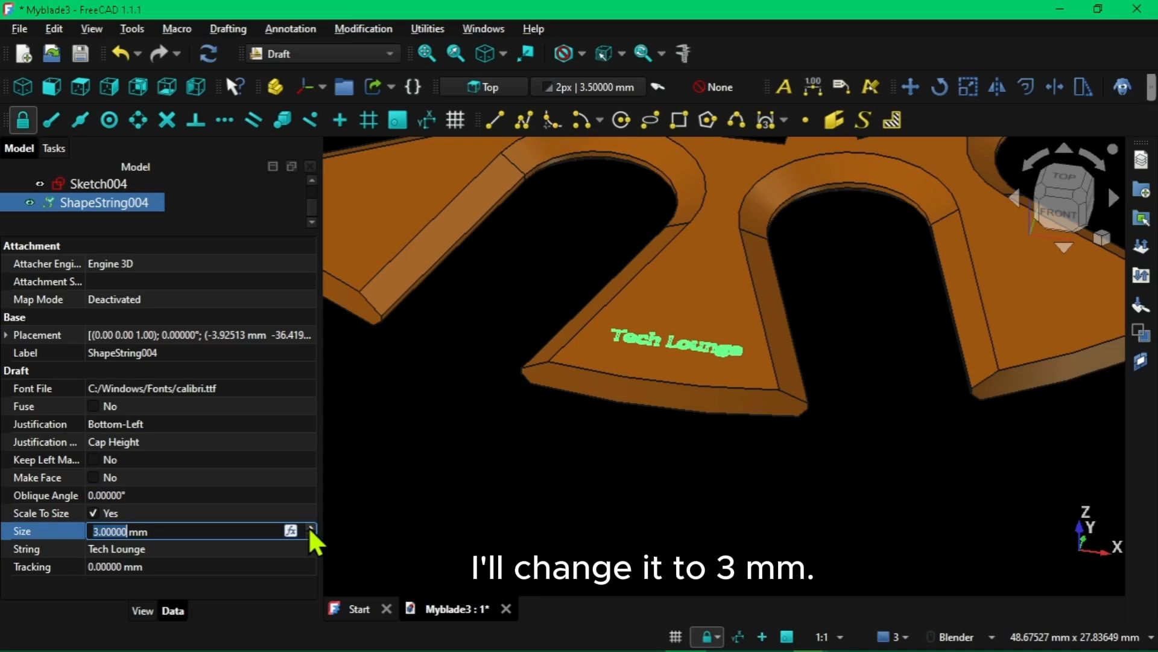
pyautogui.click(444, 534)
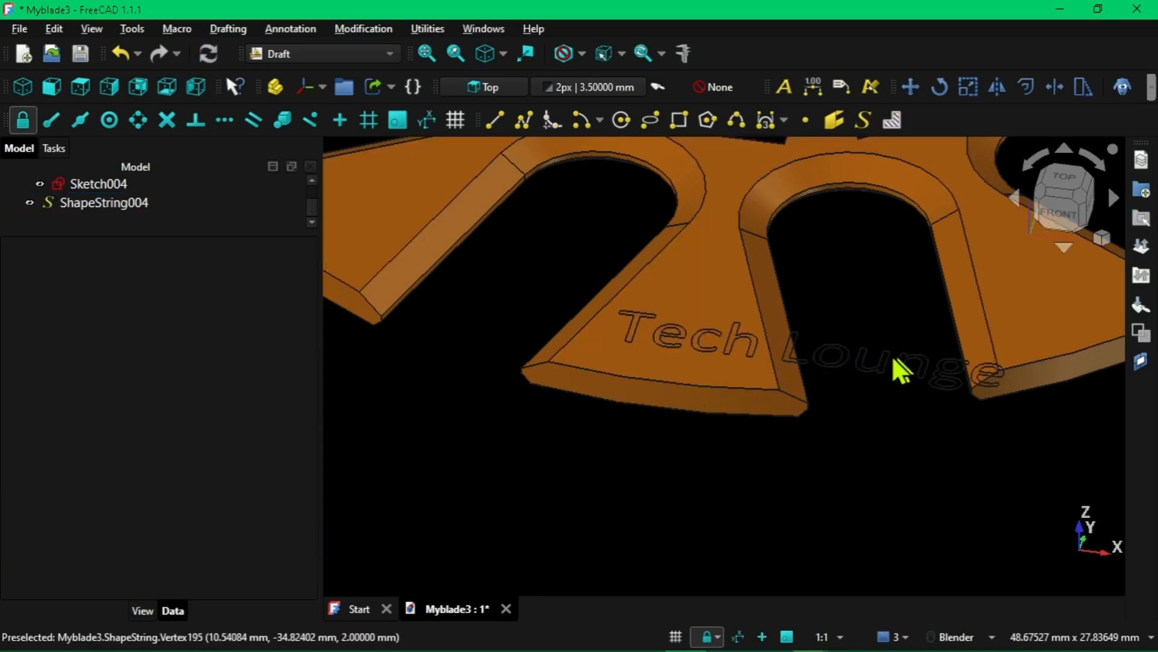
pyautogui.click(100, 203)
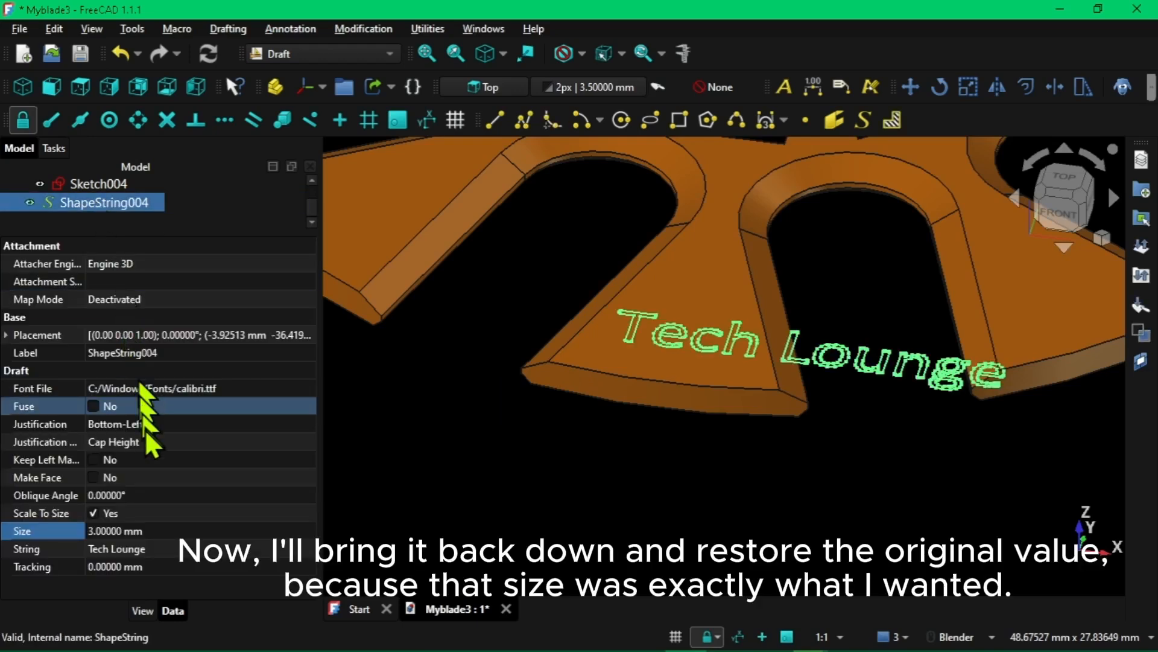
pyautogui.click(223, 531)
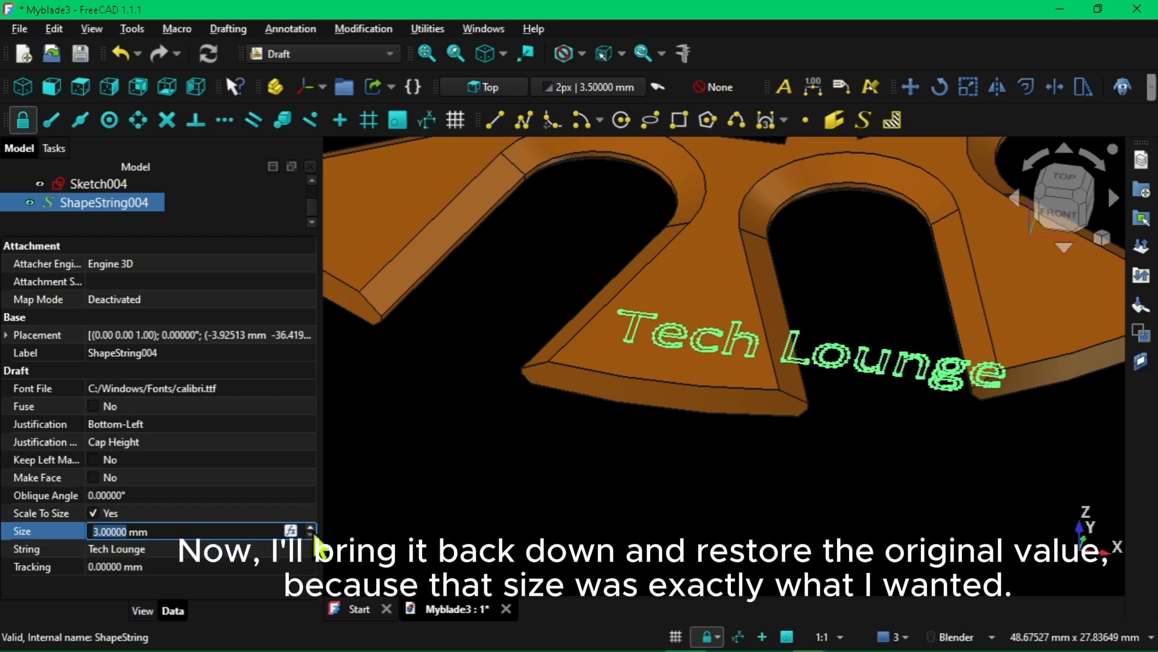
pyautogui.click(310, 537)
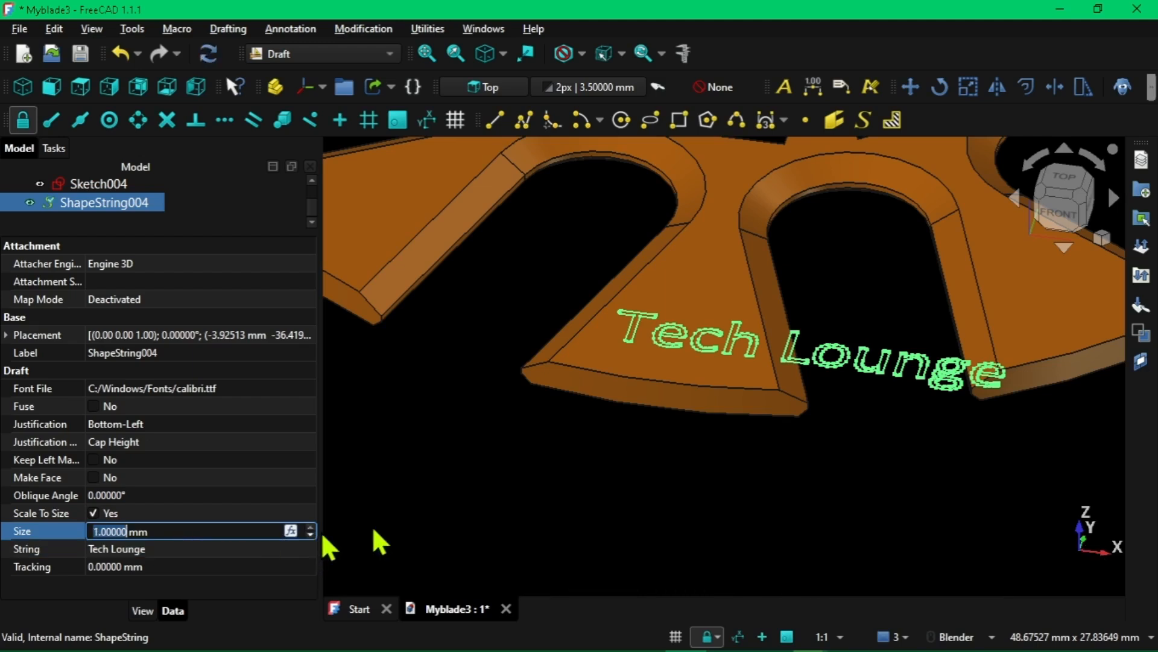
pyautogui.click(558, 481)
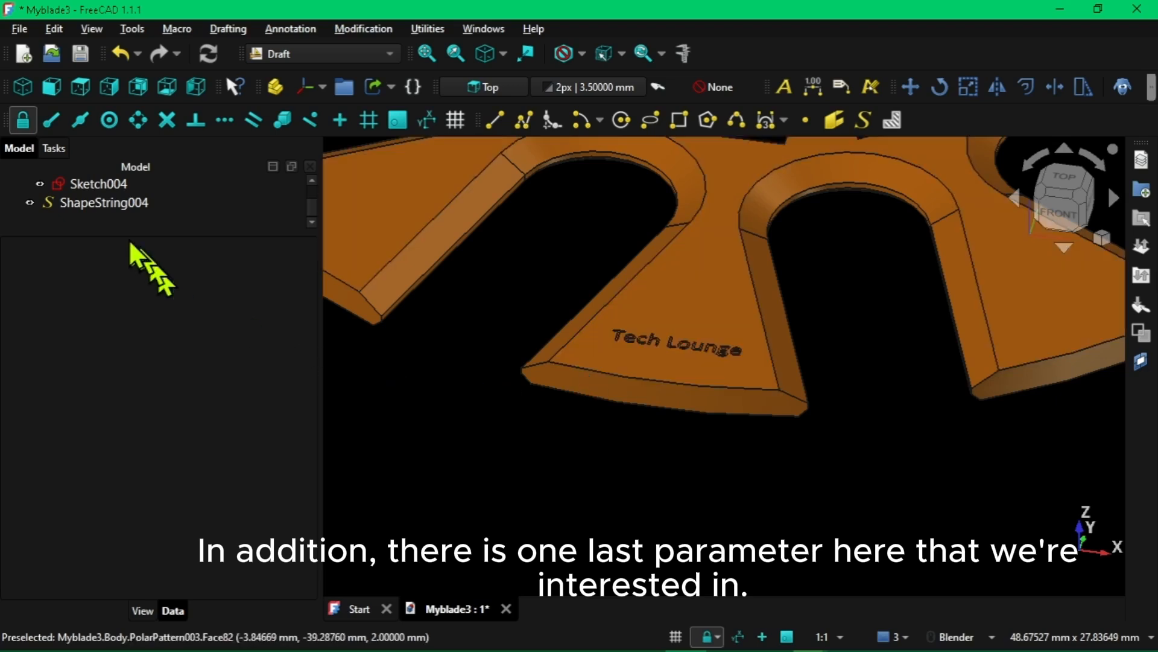
# Try rotating the "Tech Lounge" text by raising its placement angle to 39°
pyautogui.click(113, 204)
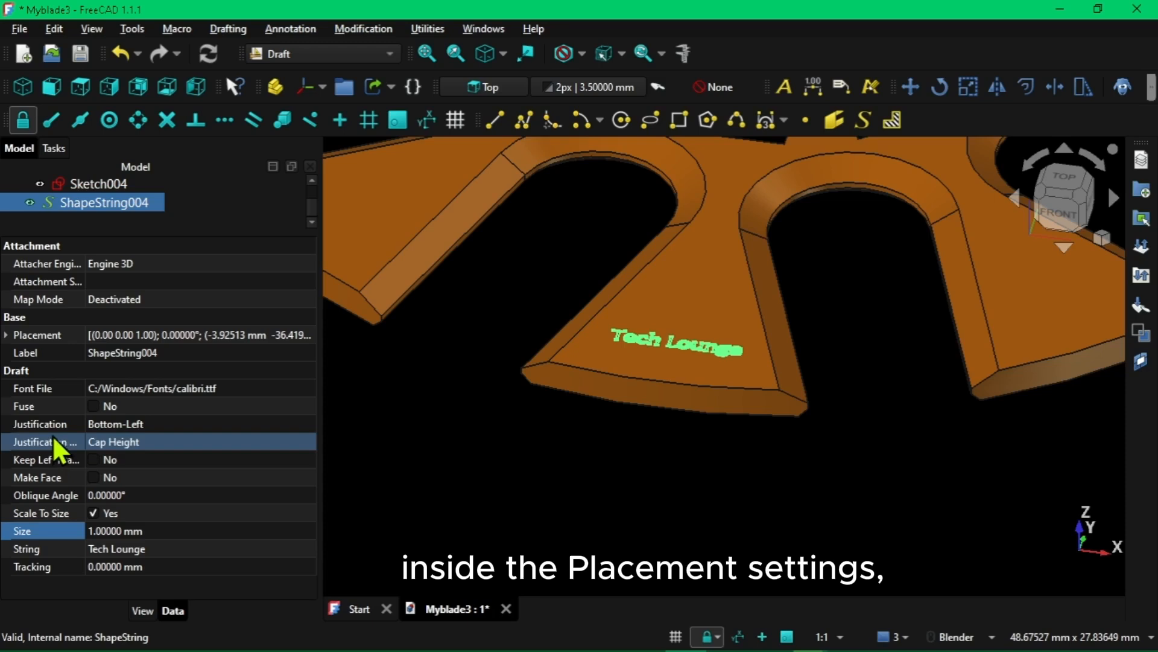
pyautogui.click(5, 335)
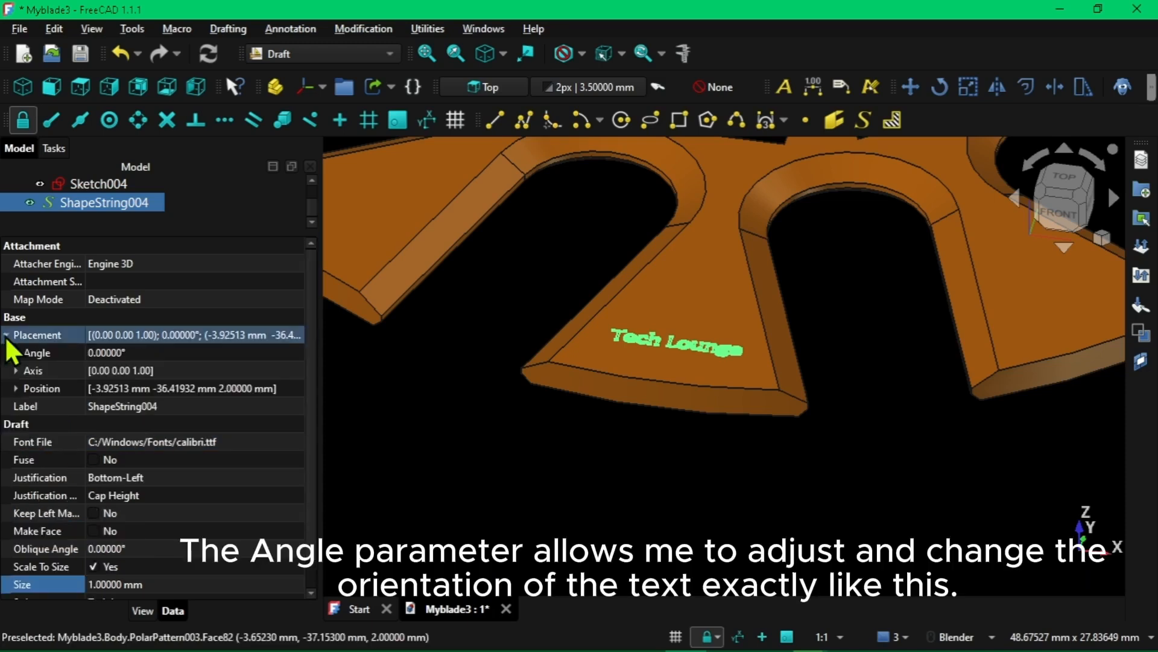
pyautogui.click(42, 354)
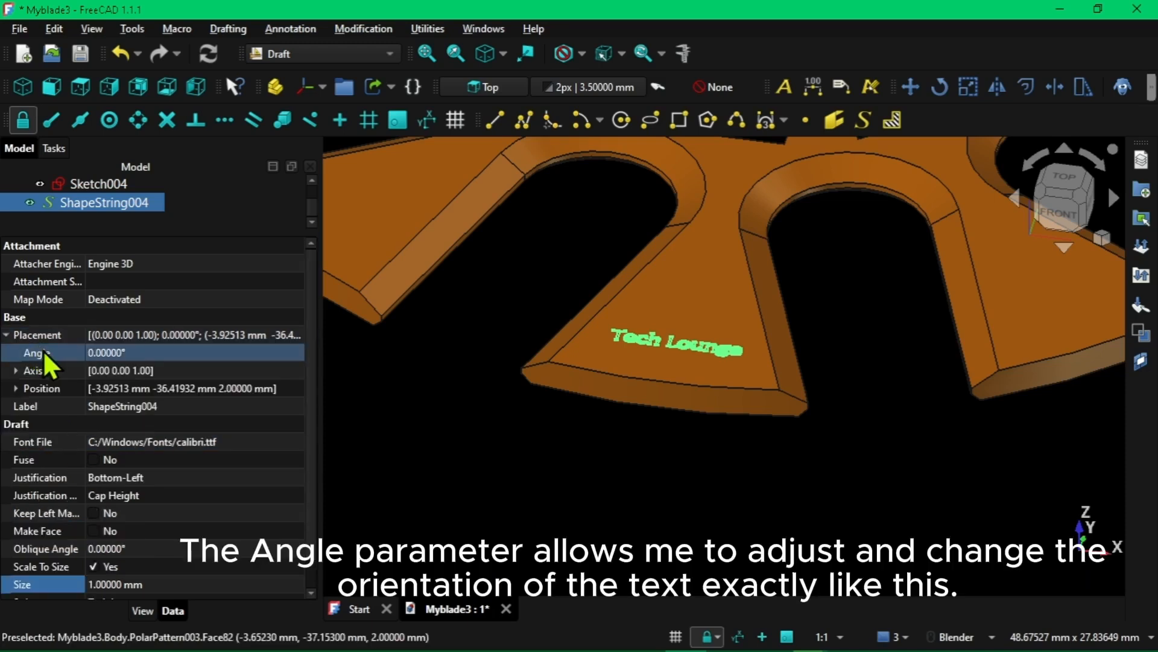
pyautogui.click(224, 353)
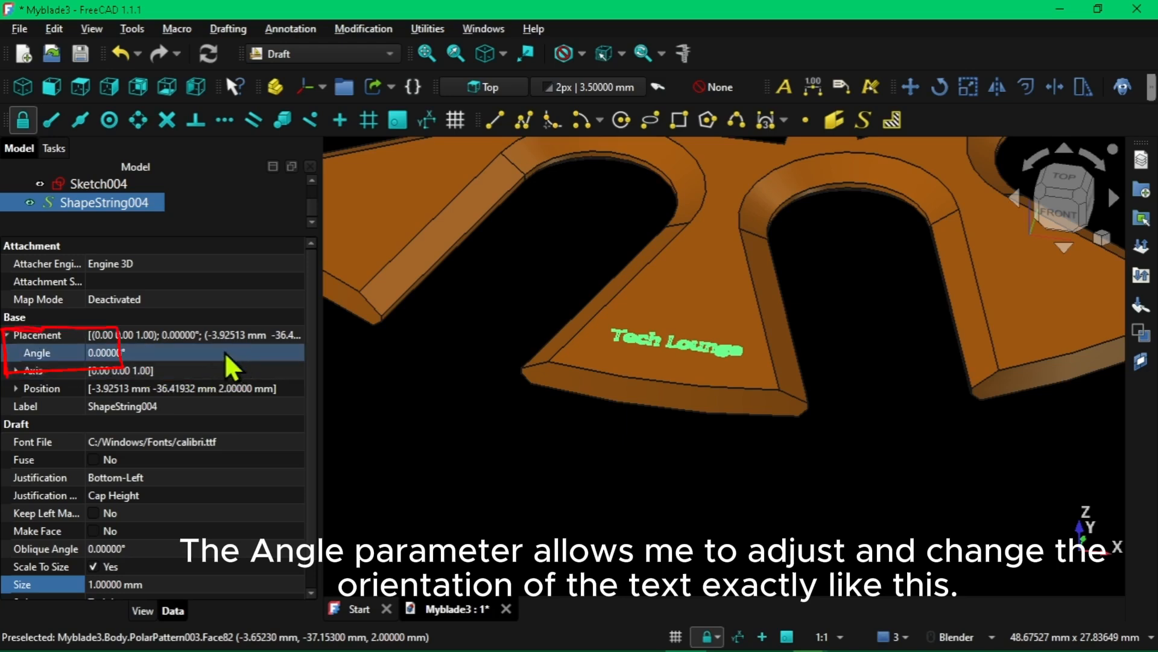
pyautogui.click(298, 349)
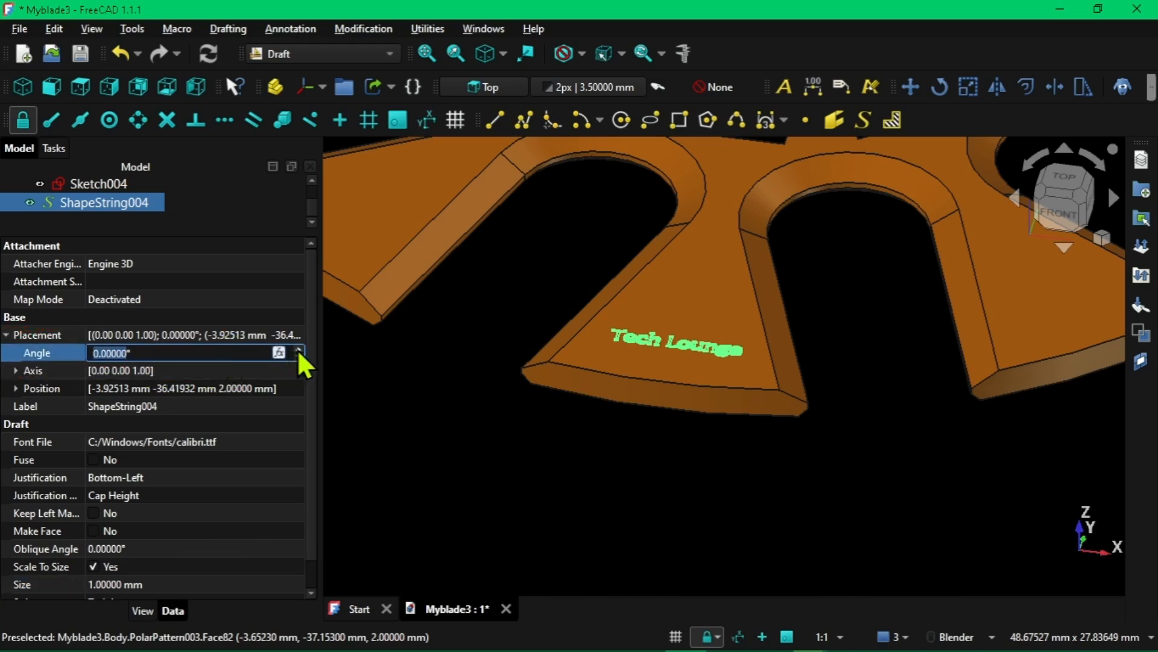
pyautogui.click(298, 350)
pyautogui.click(298, 350)
pyautogui.click(298, 350)
pyautogui.click(298, 350)
pyautogui.click(298, 350)
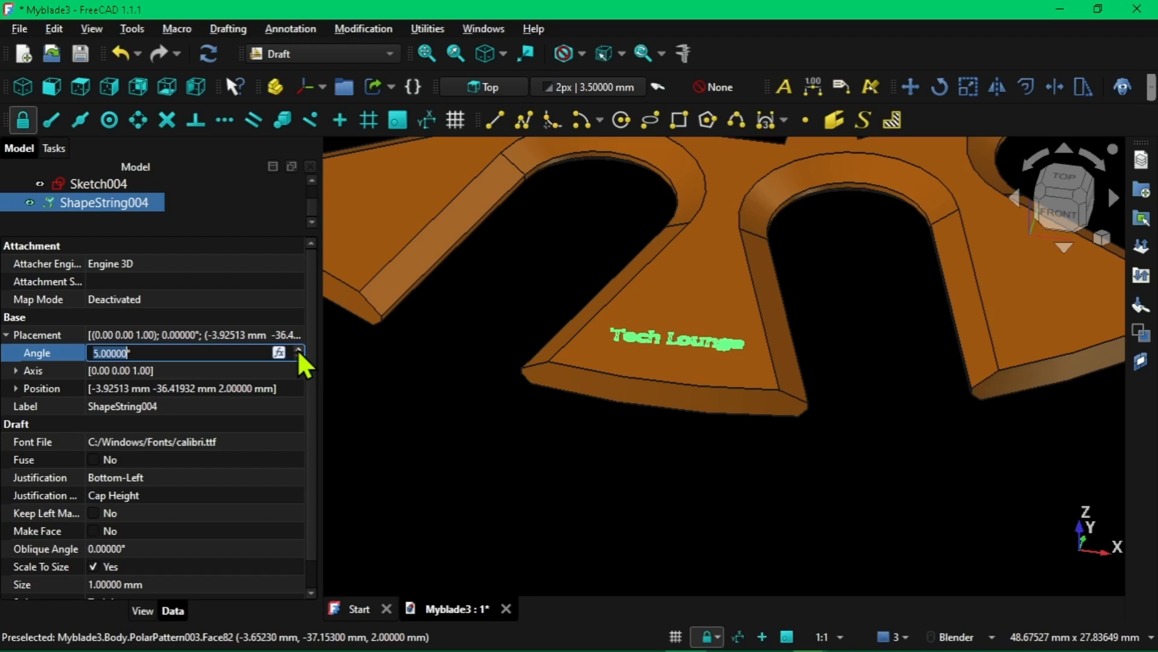
pyautogui.click(298, 350)
pyautogui.click(298, 350)
pyautogui.click(298, 350)
pyautogui.click(299, 351)
pyautogui.click(298, 351)
pyautogui.click(298, 351)
pyautogui.click(298, 351)
pyautogui.click(298, 350)
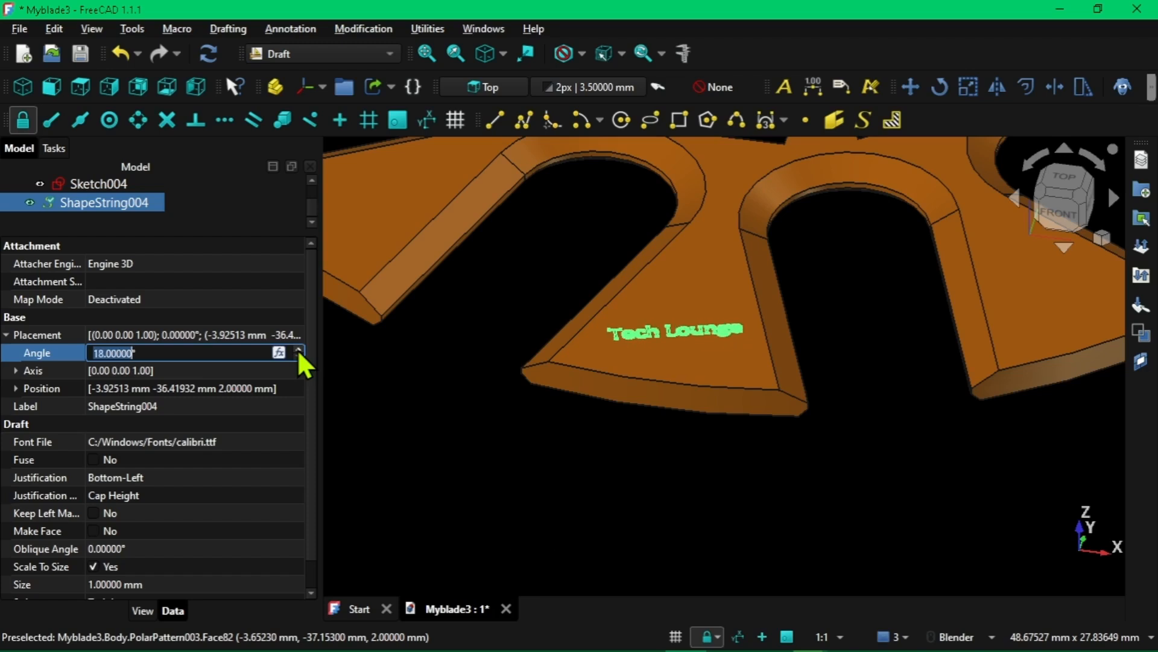
pyautogui.click(298, 351)
pyautogui.click(298, 351)
pyautogui.click(298, 350)
pyautogui.click(298, 351)
pyautogui.click(298, 351)
pyautogui.click(298, 350)
pyautogui.click(298, 351)
pyautogui.click(298, 350)
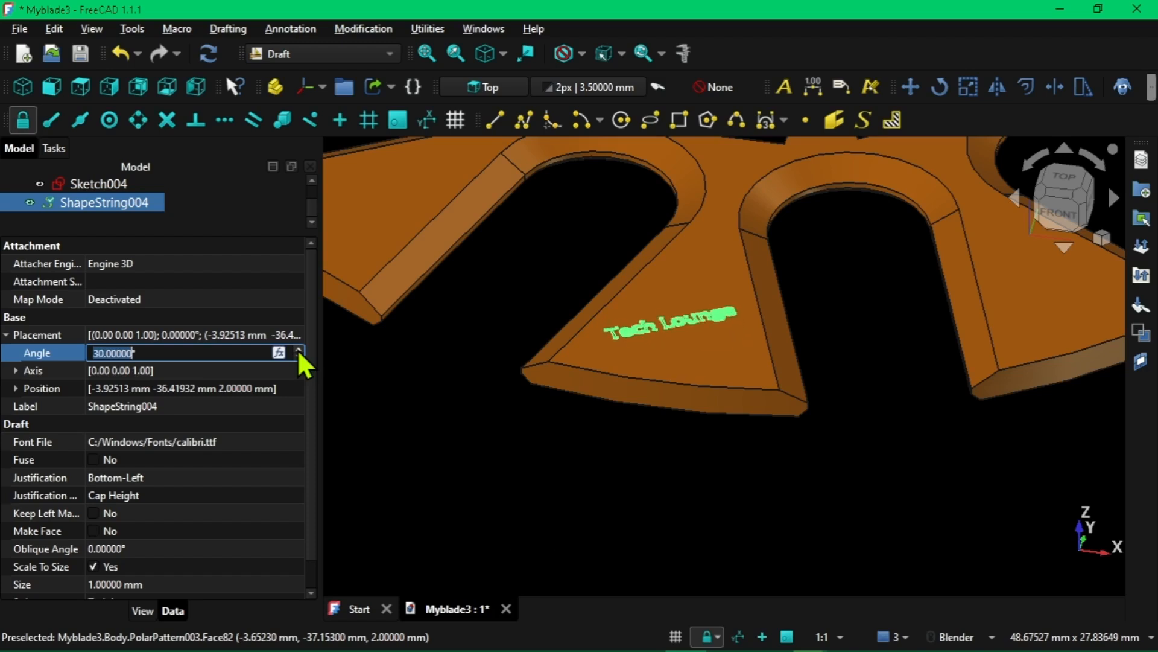
pyautogui.click(298, 351)
pyautogui.click(298, 351)
pyautogui.click(298, 351)
pyautogui.click(299, 351)
pyautogui.click(298, 351)
pyautogui.click(298, 351)
pyautogui.click(298, 351)
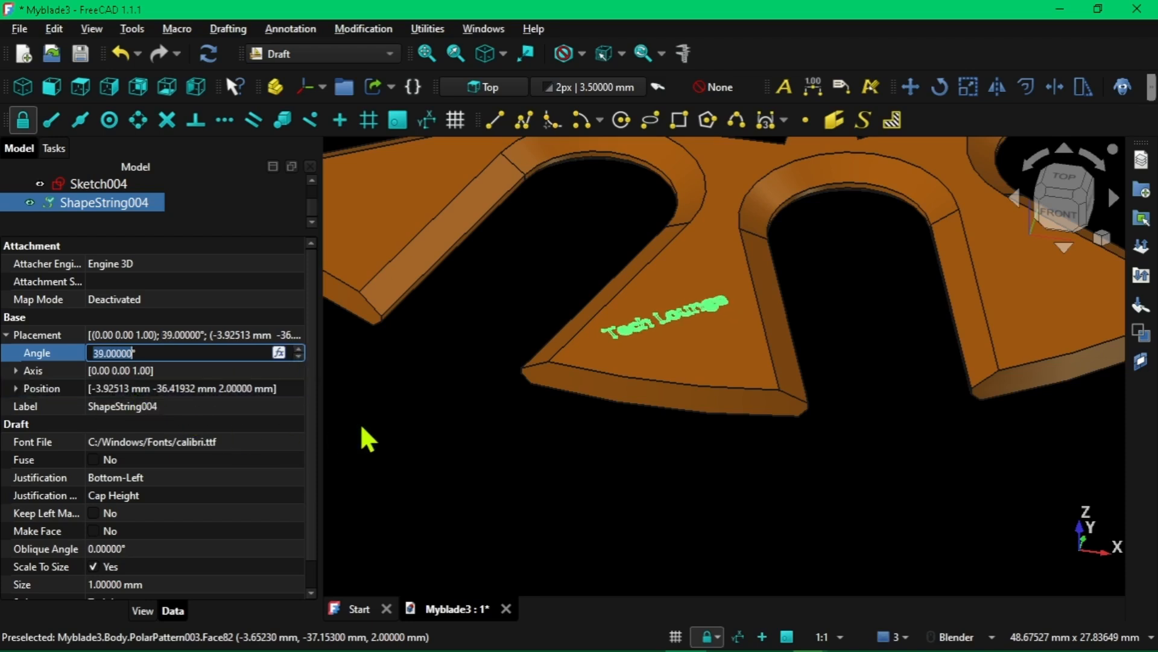
# Set the "Tech Lounge" text's placement angle back to 0° and deselect the text
pyautogui.click(298, 356)
pyautogui.click(298, 356)
pyautogui.click(298, 356)
pyautogui.click(298, 356)
pyautogui.click(298, 356)
pyautogui.click(298, 357)
pyautogui.click(298, 356)
pyautogui.click(298, 357)
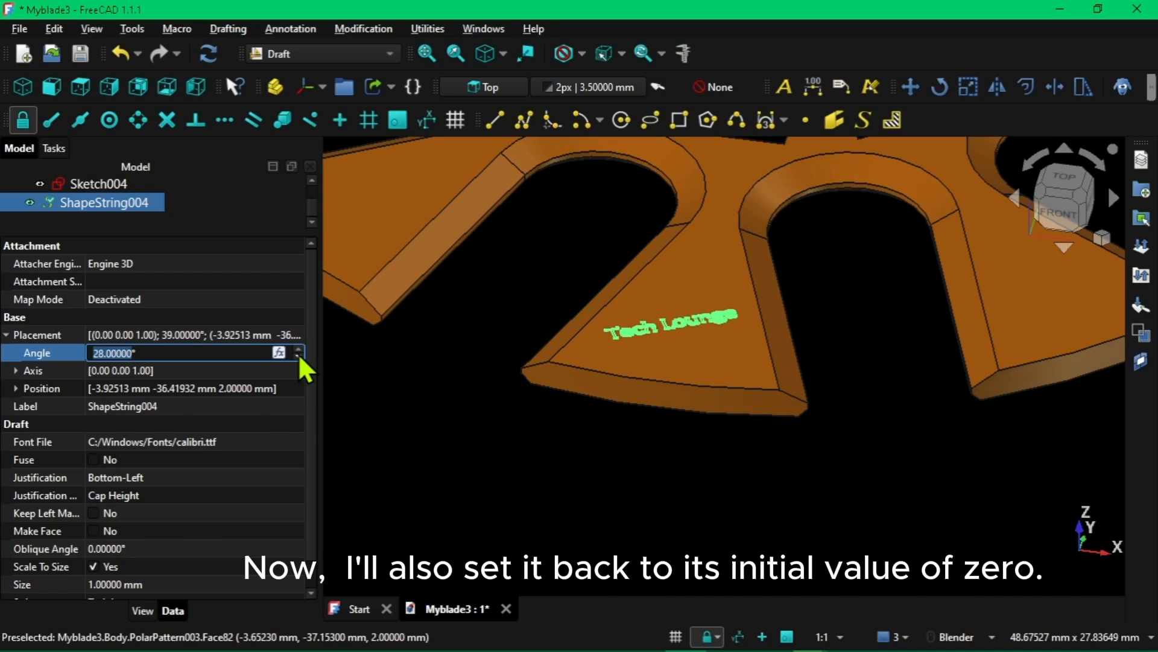
pyautogui.click(298, 357)
pyautogui.click(298, 357)
pyautogui.click(298, 356)
pyautogui.click(299, 356)
pyautogui.click(298, 357)
pyautogui.click(298, 357)
pyautogui.click(299, 357)
pyautogui.click(298, 357)
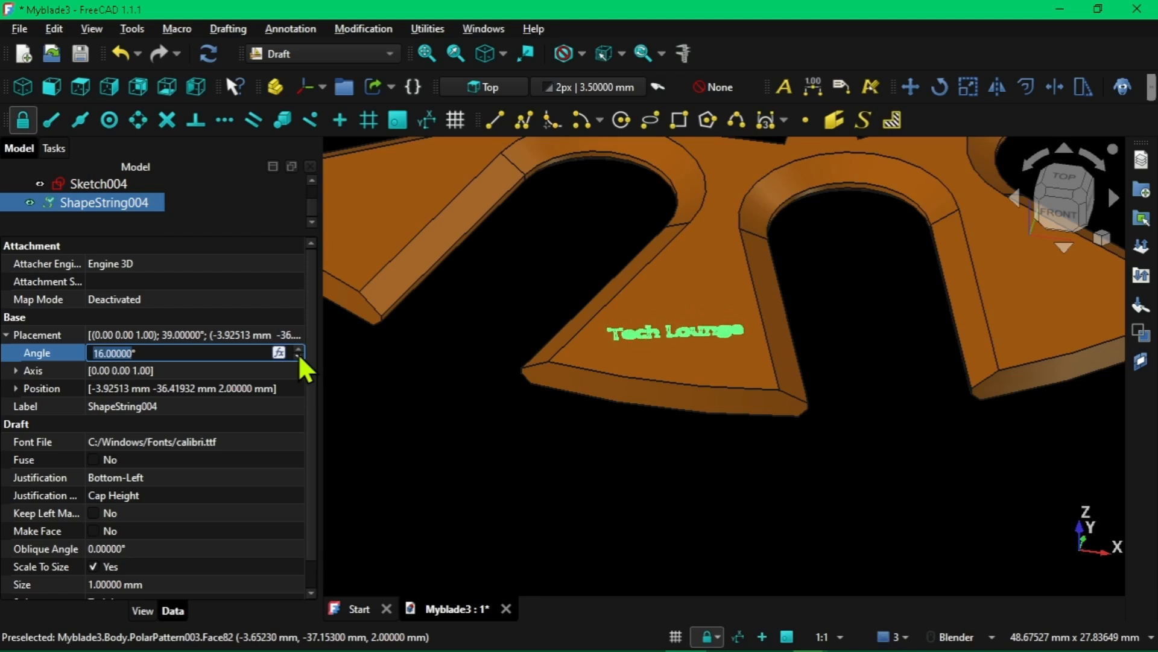
pyautogui.click(299, 357)
pyautogui.click(298, 357)
pyautogui.click(298, 357)
pyautogui.click(298, 356)
pyautogui.click(298, 357)
pyautogui.click(298, 356)
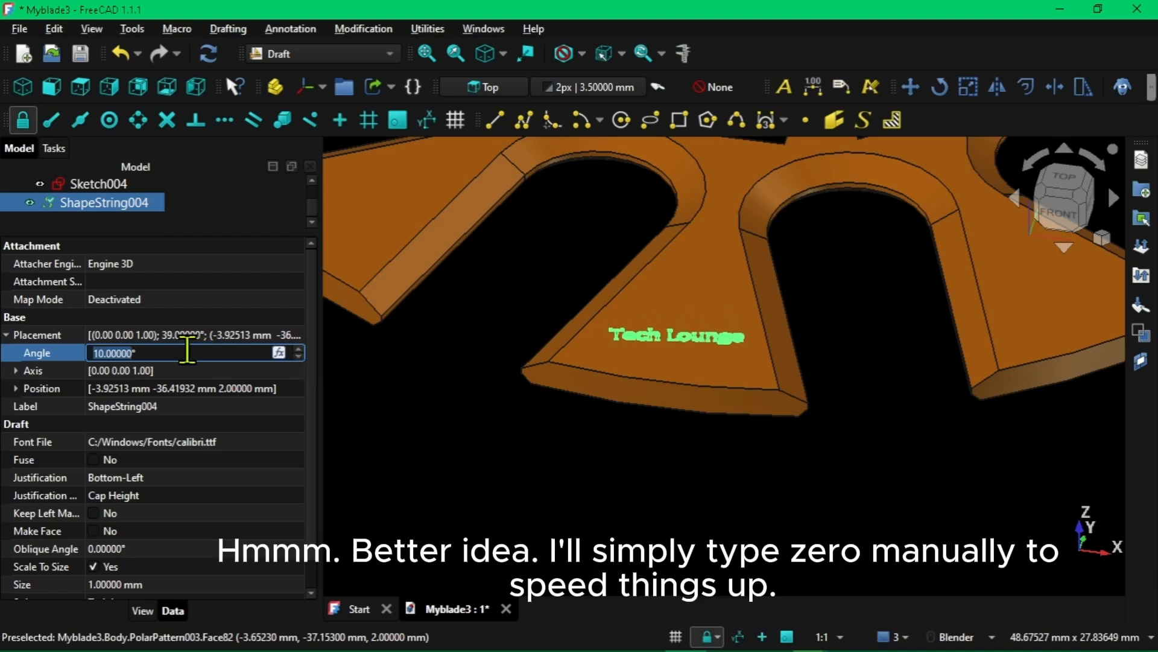
pyautogui.write('0')
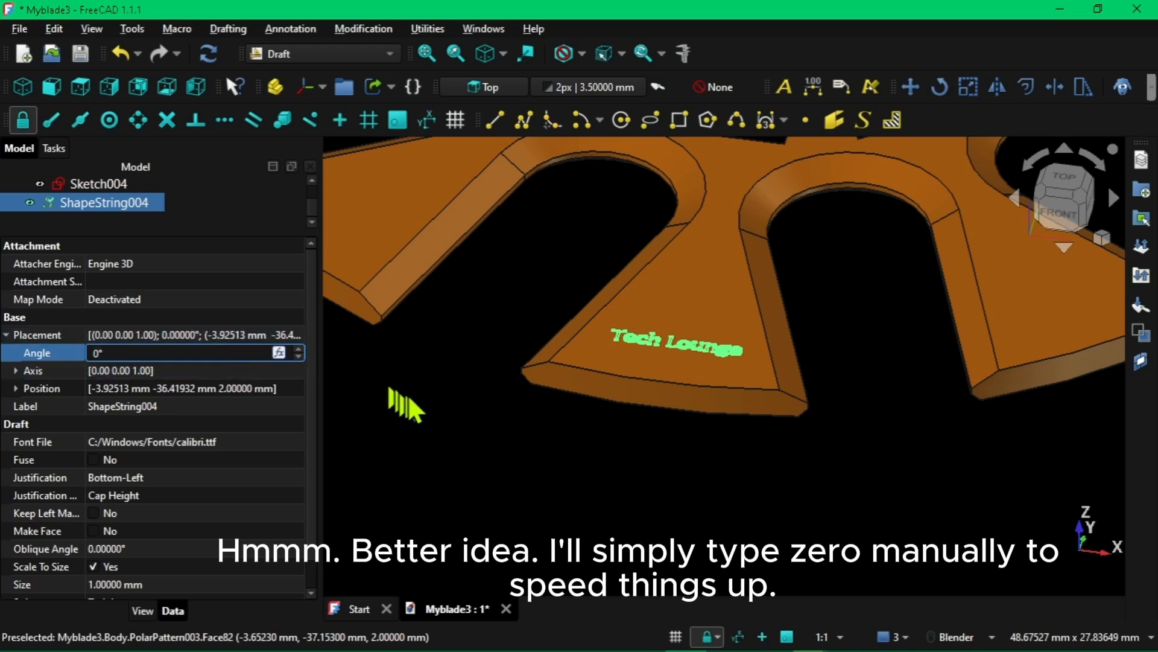
pyautogui.click(408, 405)
# Switch to the Part Design workbench
pyautogui.click(604, 282)
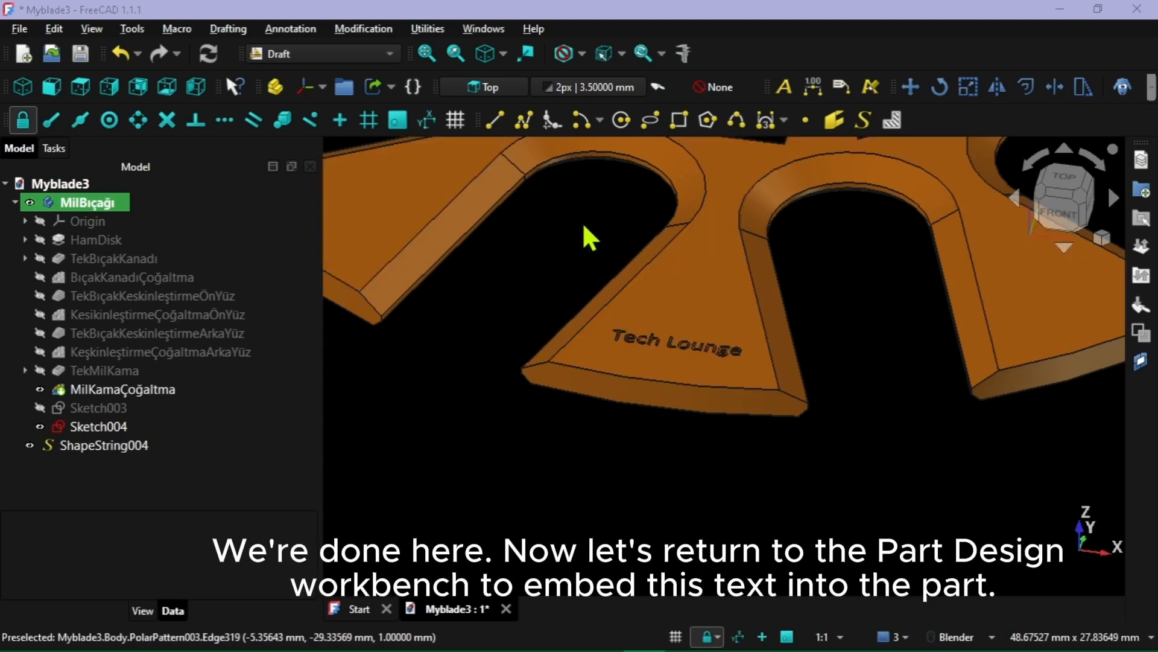
pyautogui.click(385, 54)
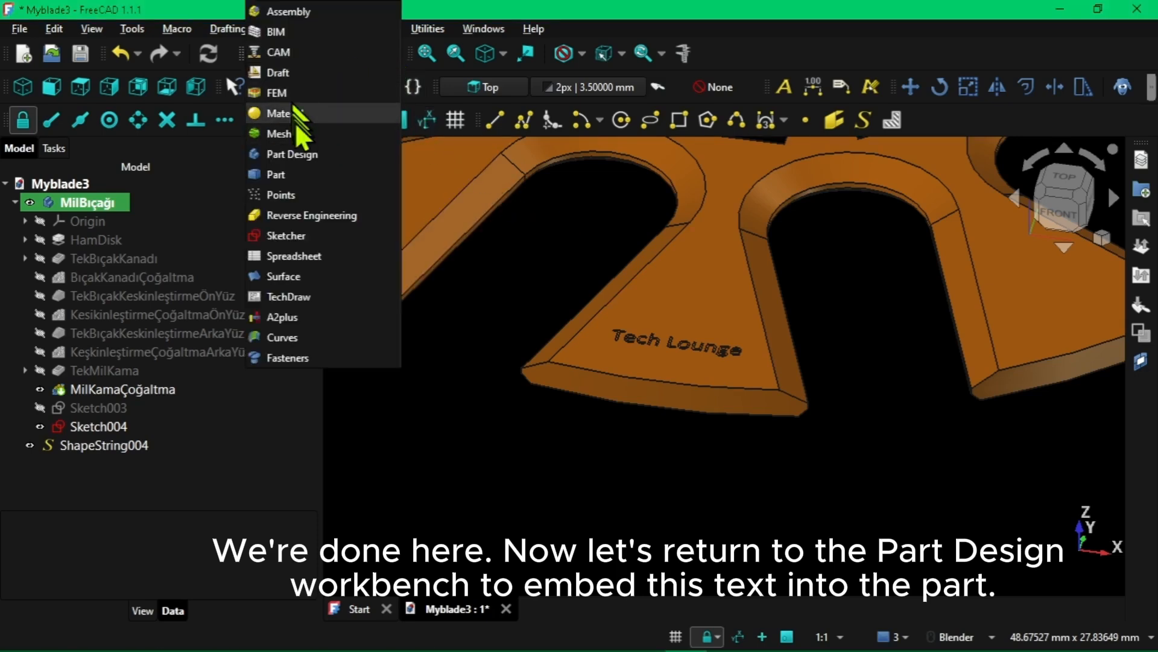
pyautogui.click(305, 159)
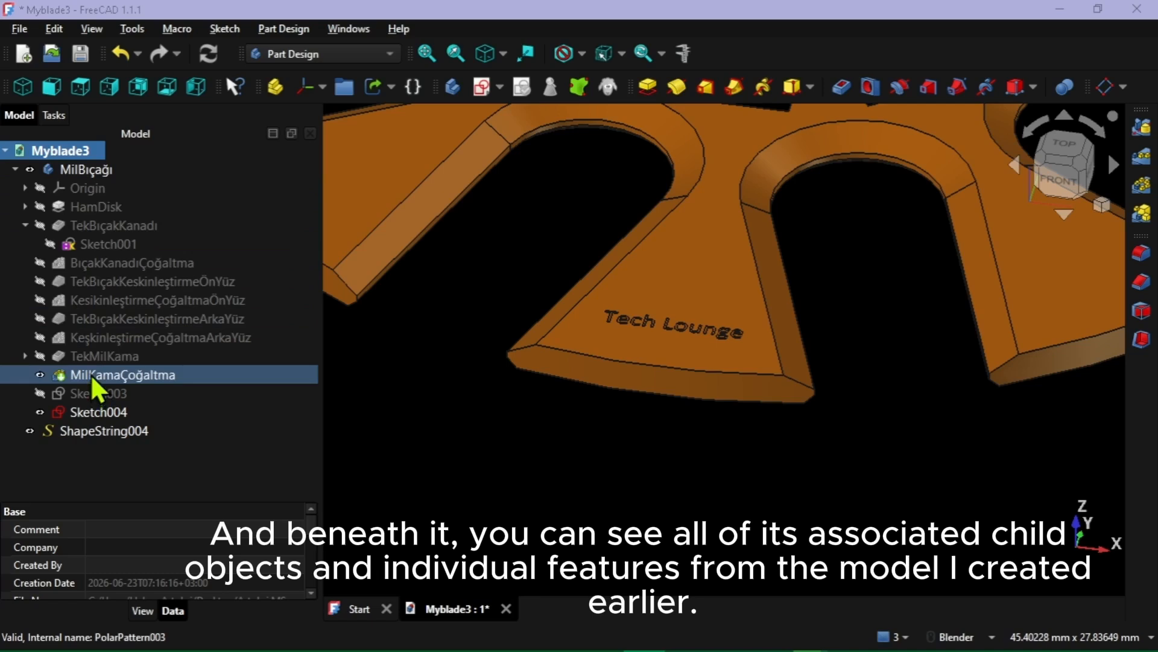
# Expand and collapse the child objects of Origin and HamDisk in the model tree, and collapse those of TekBıçakKanadı
pyautogui.click(25, 188)
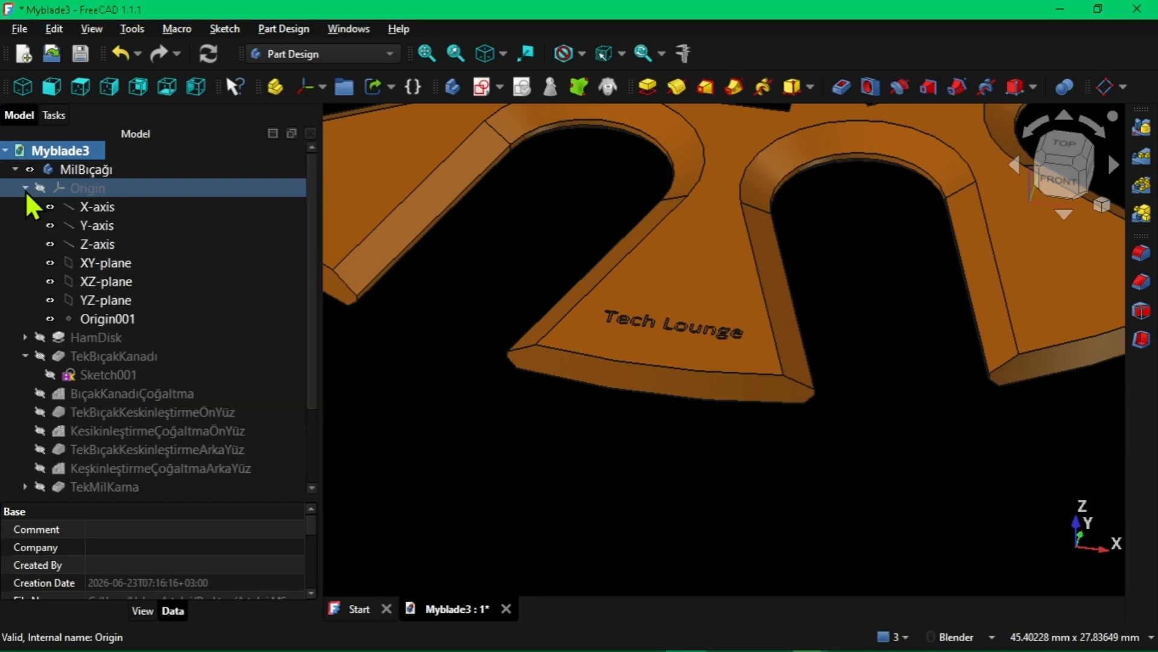
pyautogui.click(27, 191)
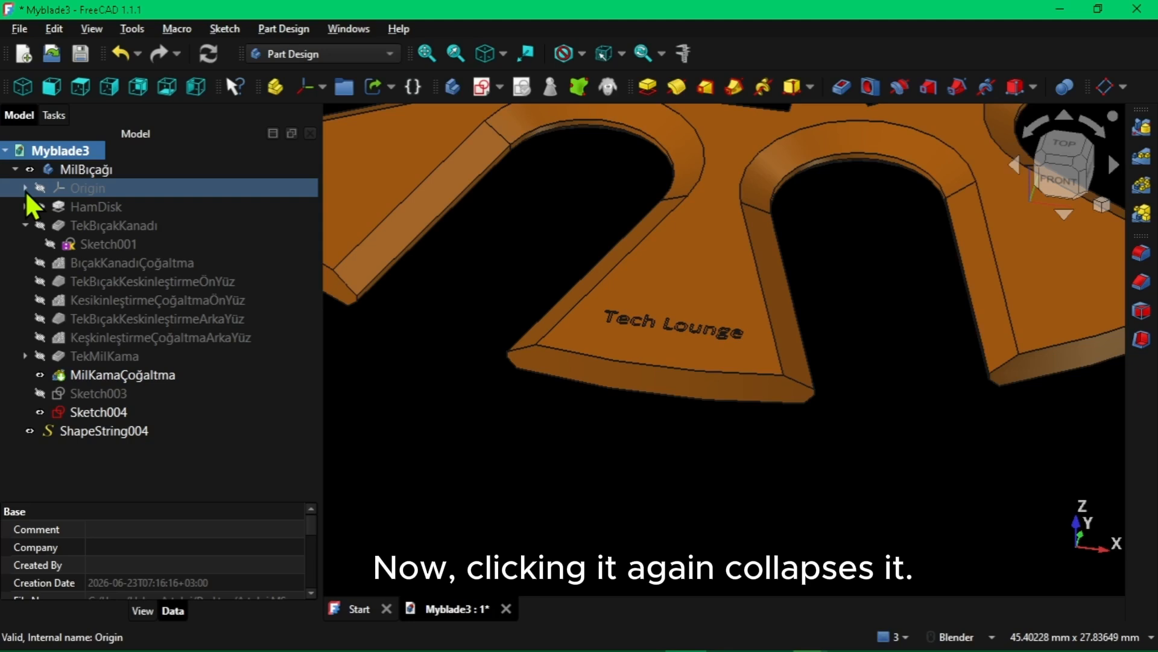
pyautogui.click(26, 206)
pyautogui.click(25, 206)
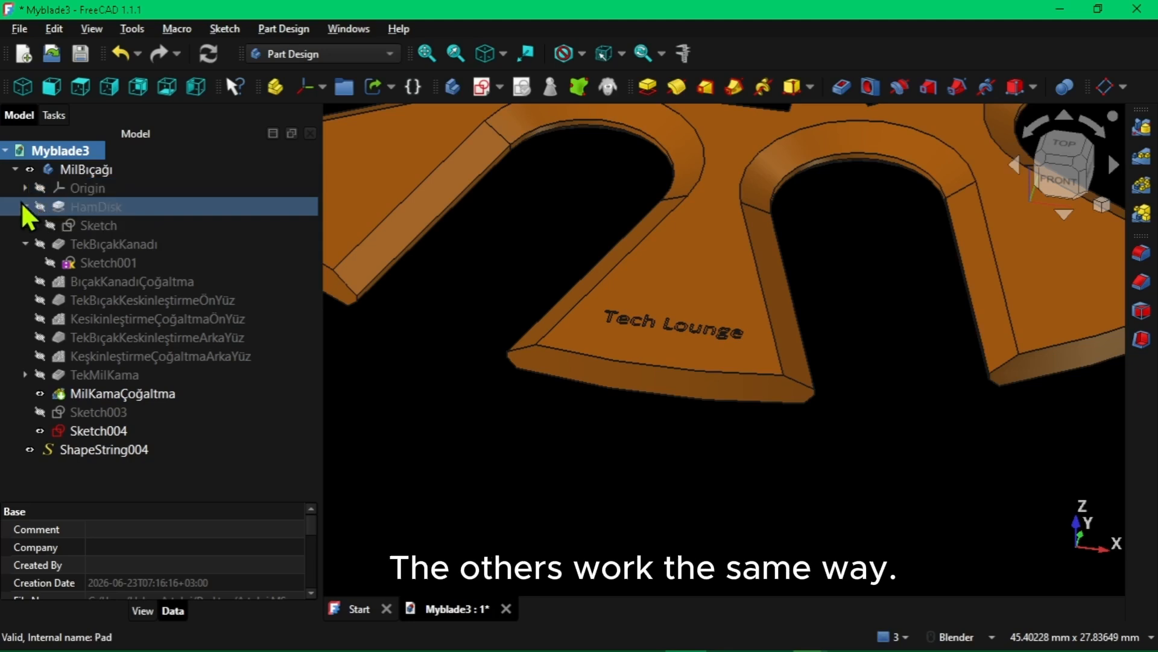
pyautogui.click(25, 206)
pyautogui.click(26, 226)
pyautogui.click(26, 226)
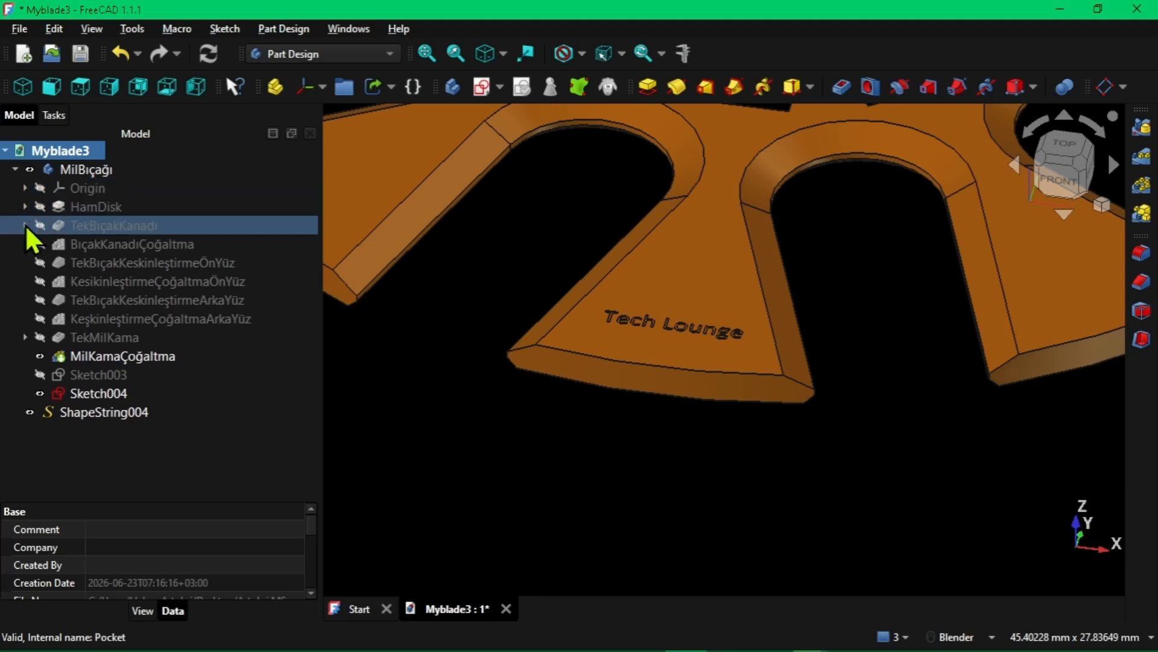
# Collapse all child objects of the MilBıçağı body and expand them again
pyautogui.click(27, 171)
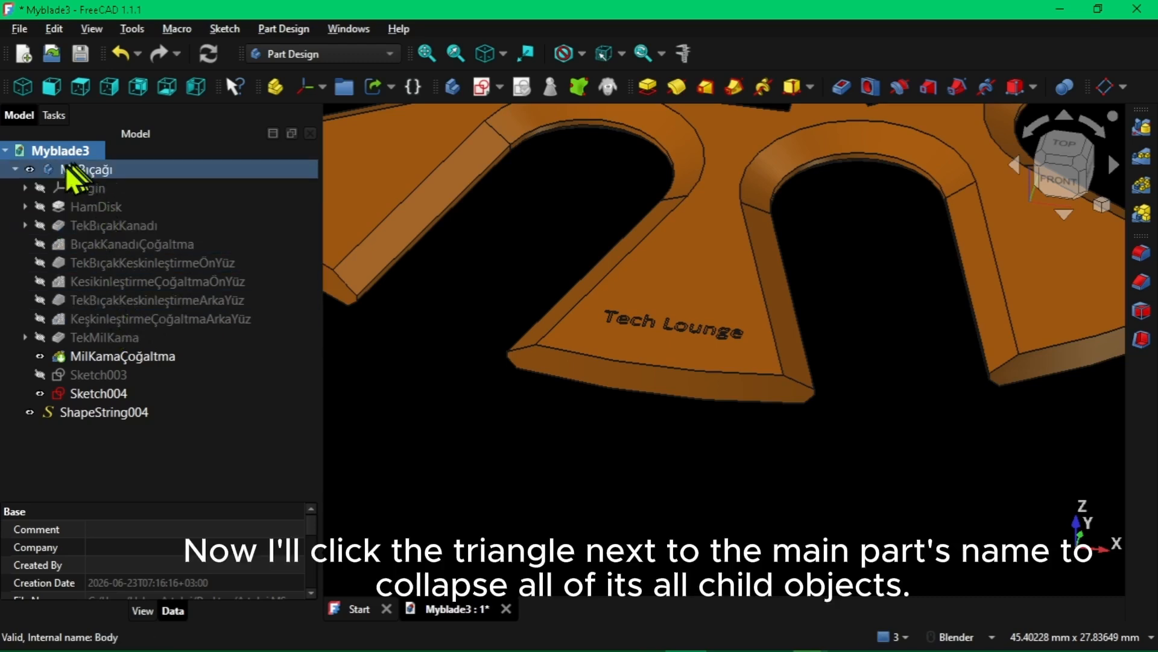
pyautogui.click(17, 171)
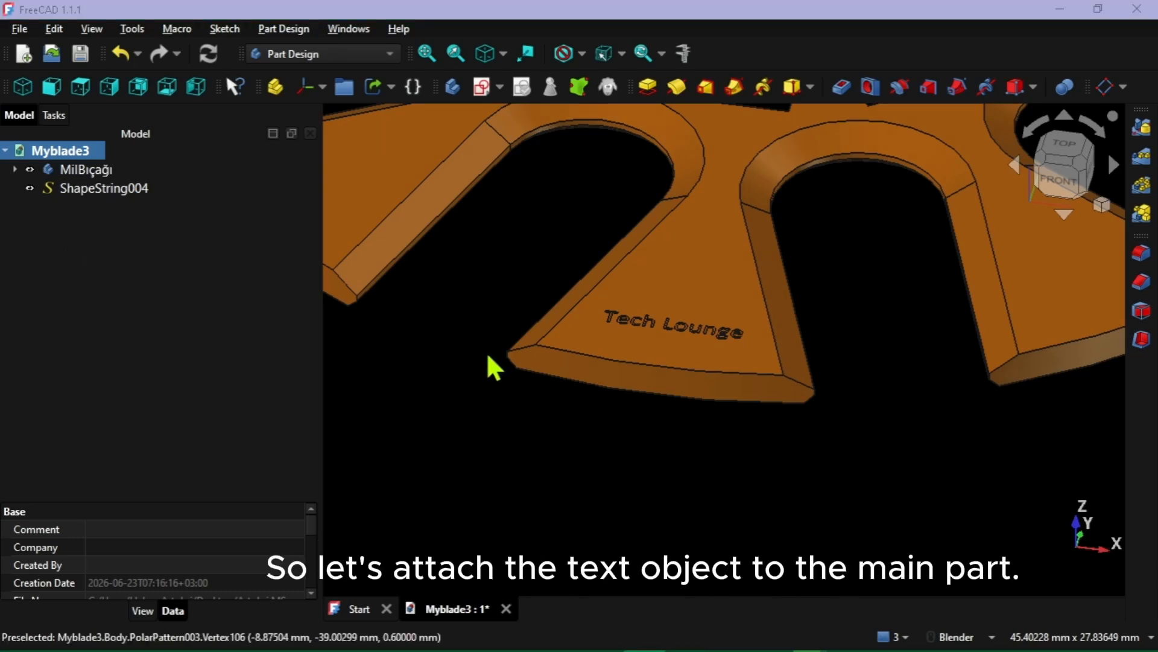
pyautogui.click(14, 169)
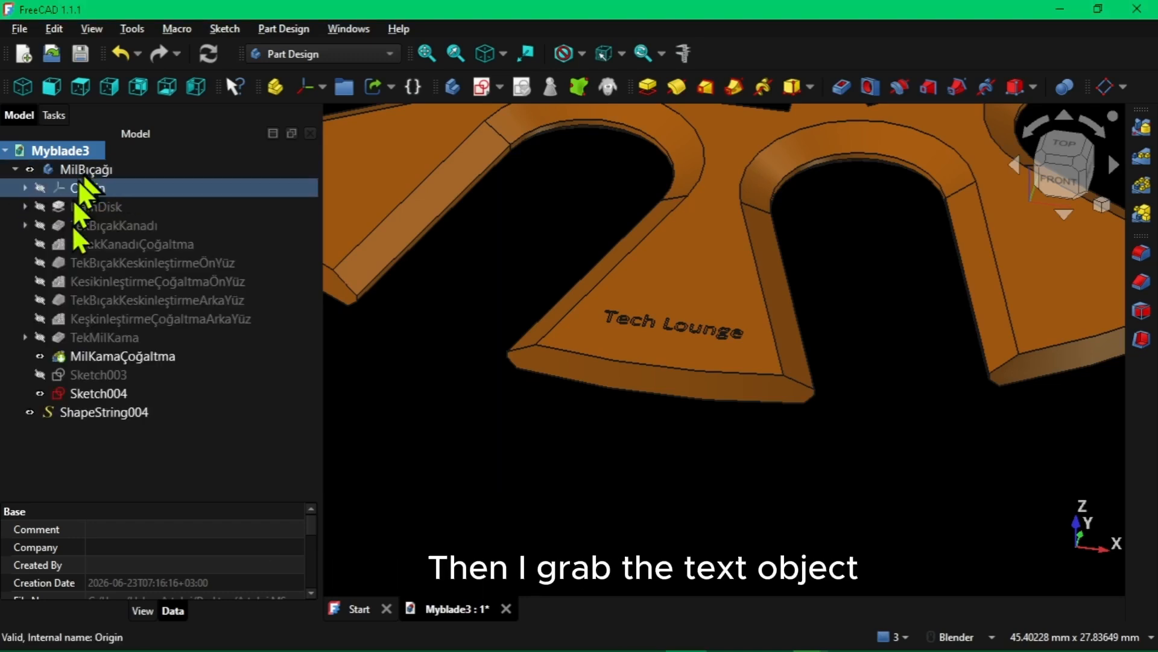
# Move the ShapeString004 text object into the MilBıçağı body
pyautogui.click(104, 375)
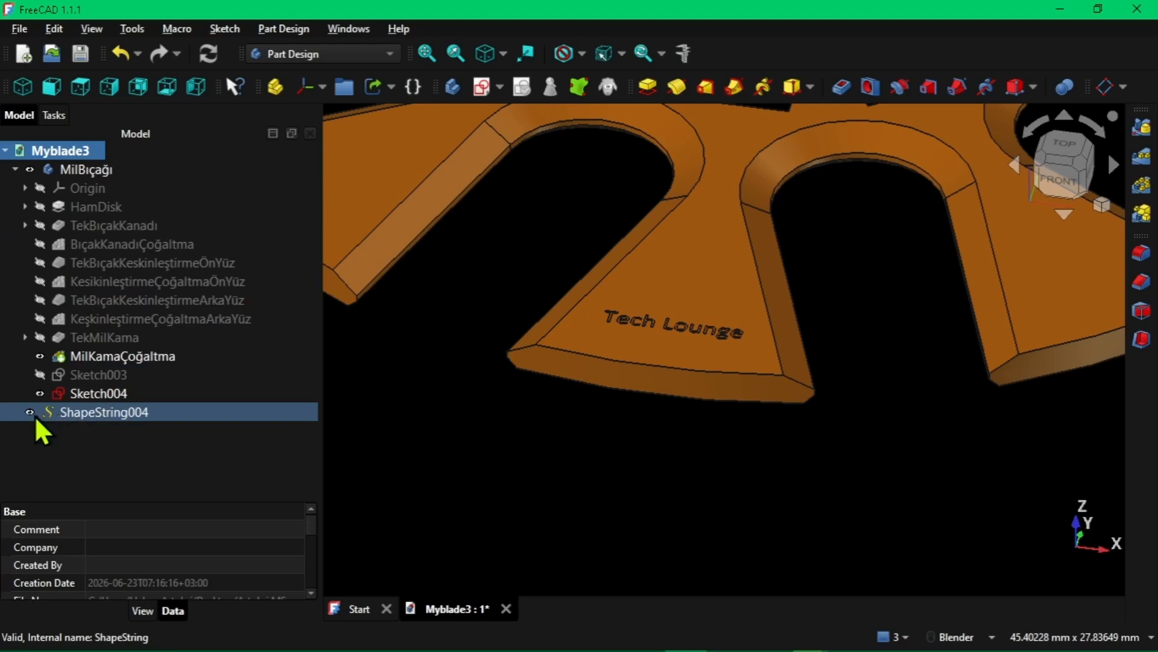
pyautogui.click(84, 415)
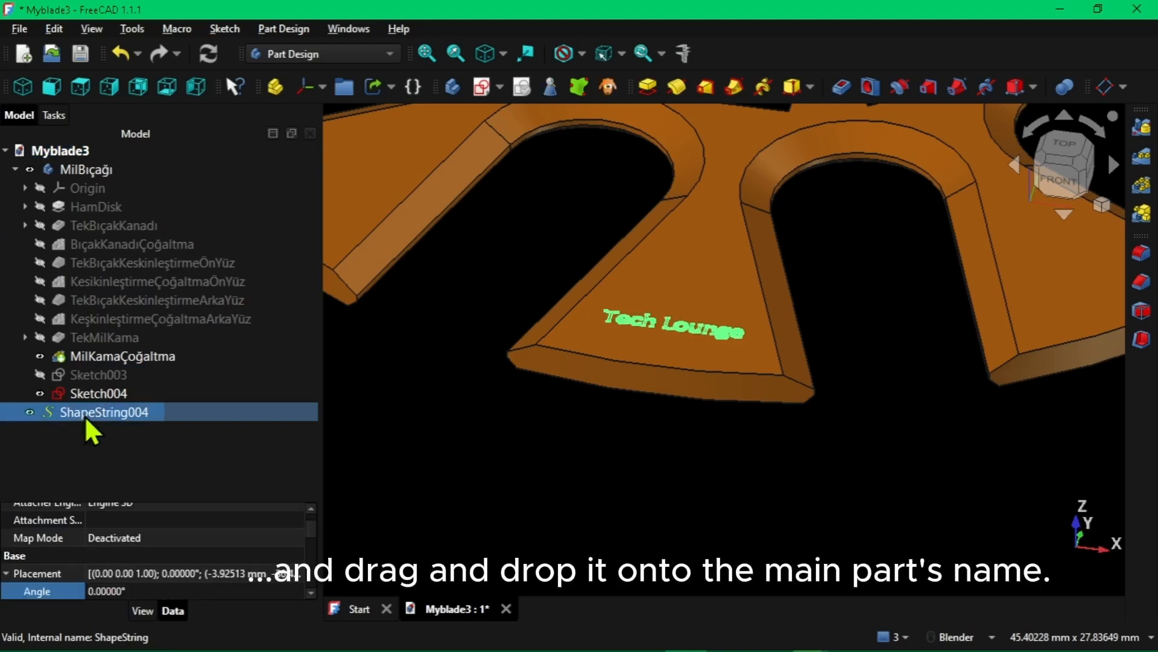
pyautogui.moveTo(85, 415); pyautogui.dragTo(134, 172)
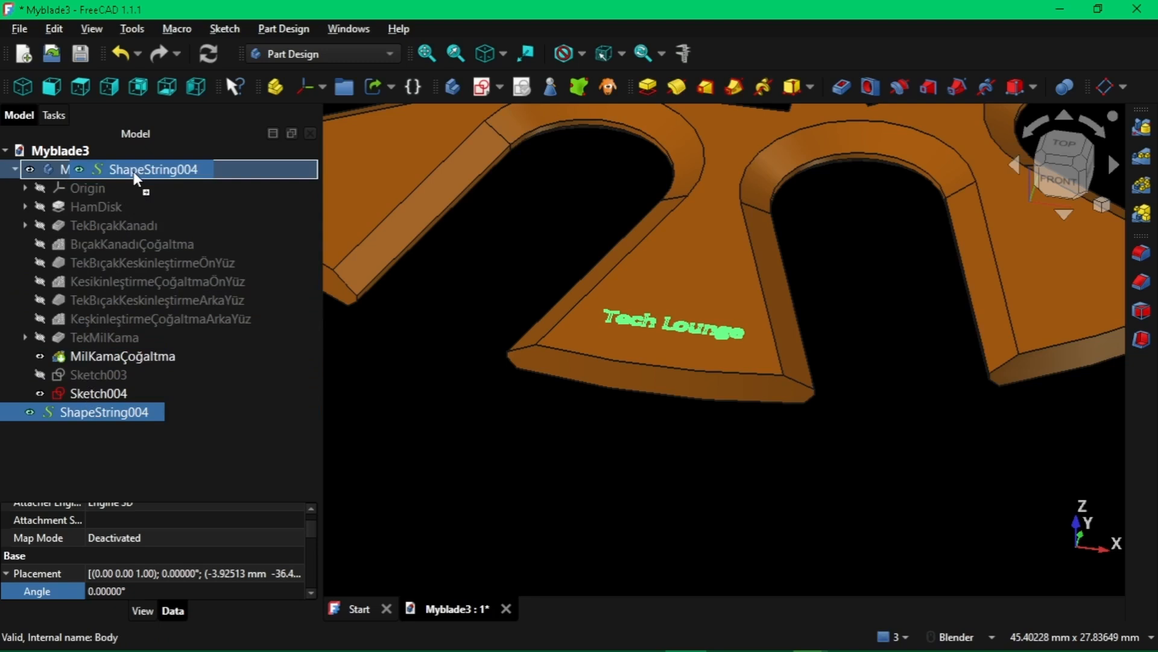
pyautogui.moveTo(132, 171); pyautogui.dragTo(134, 172)
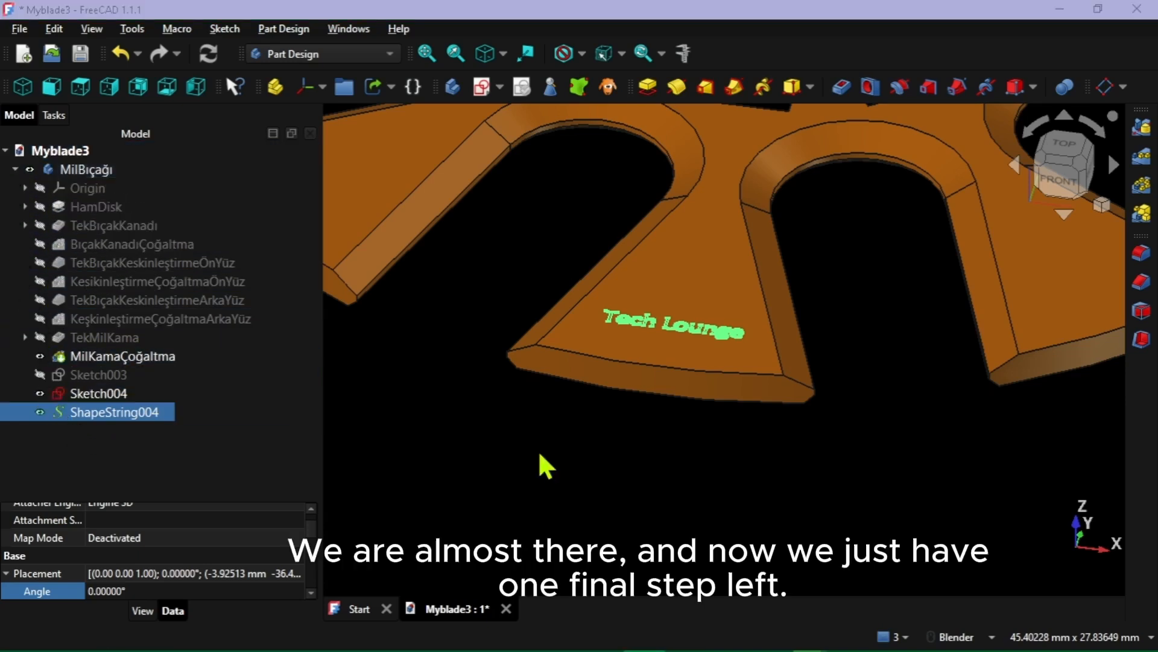
# Start a Pocket feature using the "Tech Lounge" text as its profile
pyautogui.keyDown('shift'); pyautogui.moveTo(538, 452); pyautogui.dragTo(541, 479, button='middle'); pyautogui.keyUp('shift')
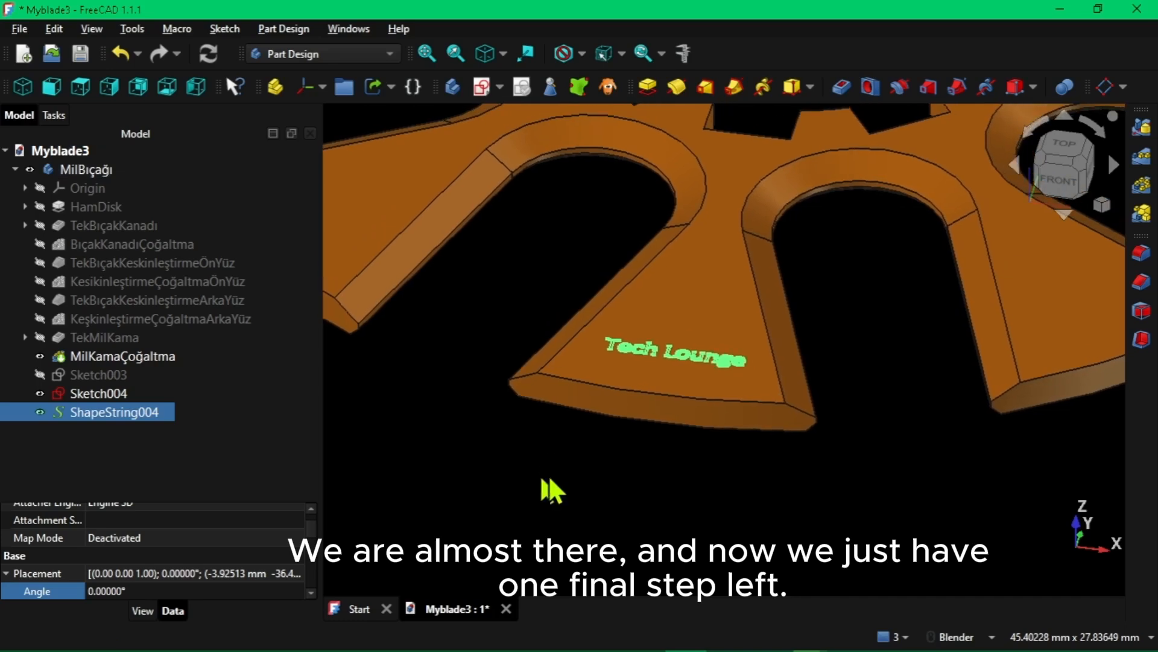
pyautogui.scroll(1, 578, 463)
pyautogui.scroll(-3, 579, 464)
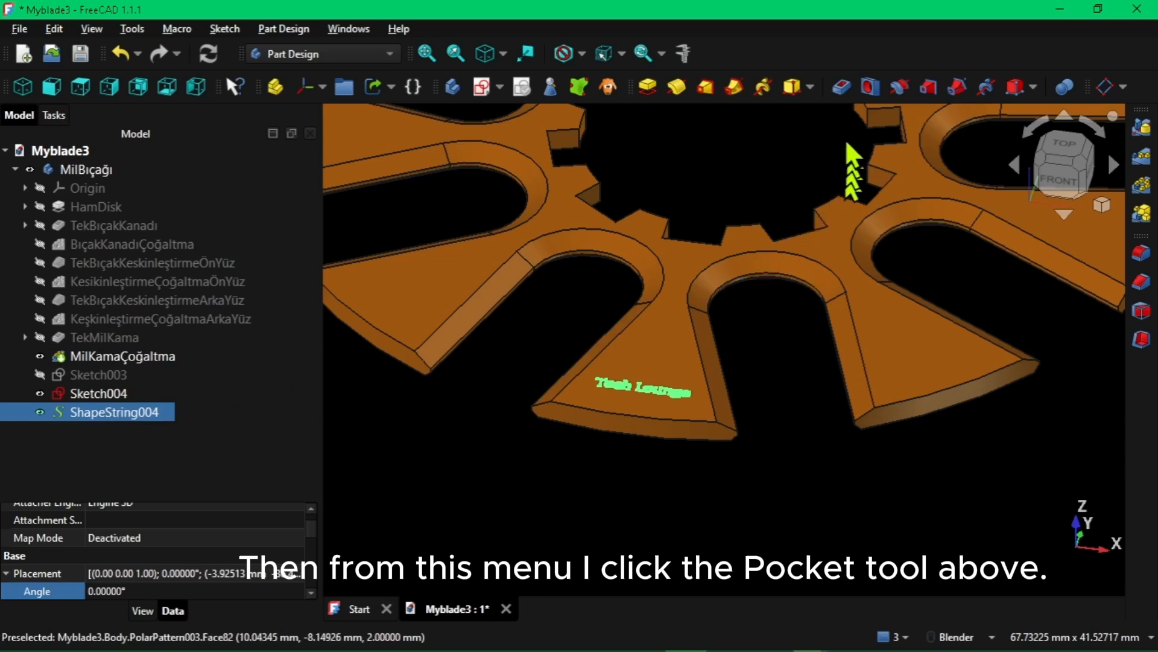
pyautogui.click(845, 88)
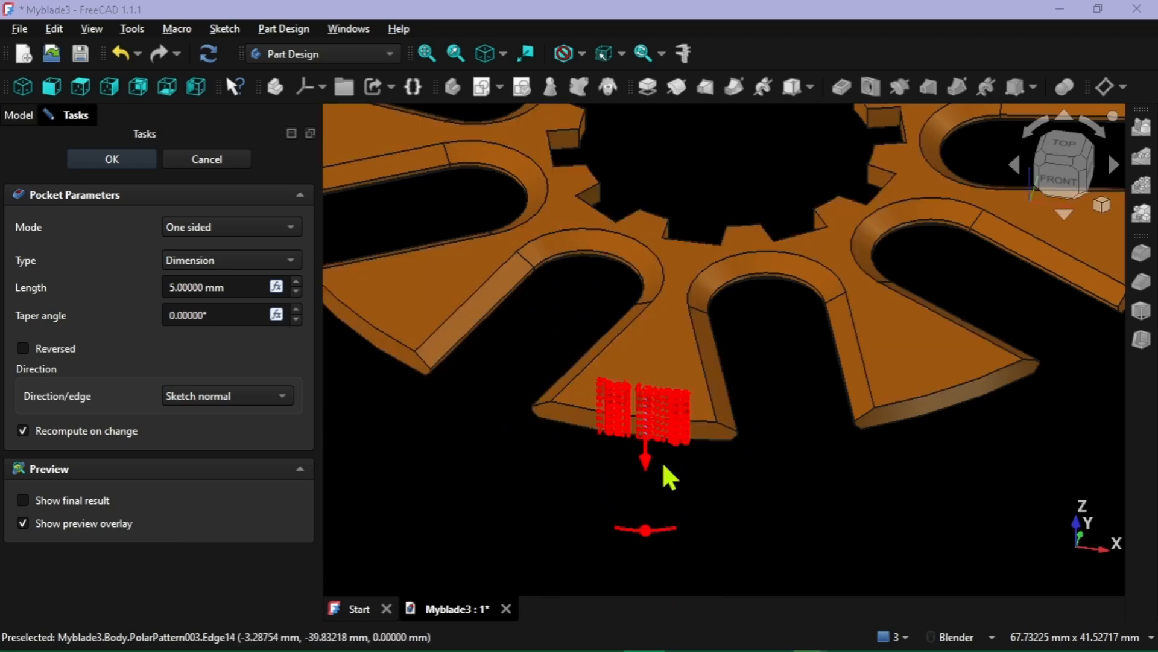
# Try reversing the text pocket's direction, and restore the default direction
pyautogui.moveTo(663, 466); pyautogui.dragTo(671, 415, button='middle')
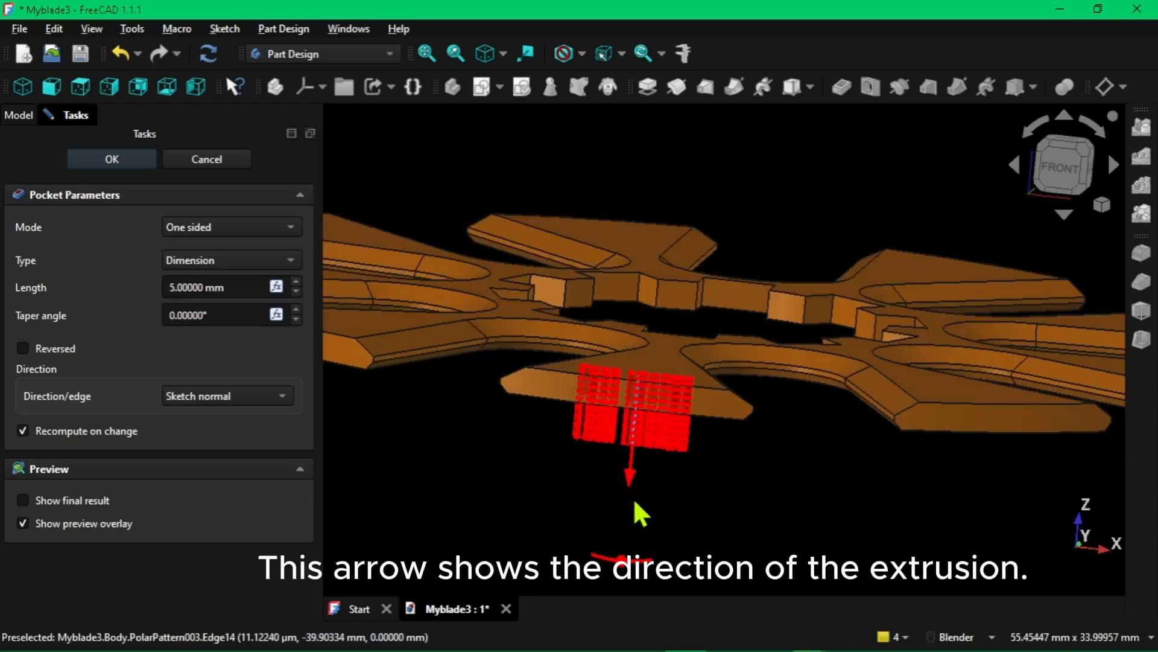
pyautogui.moveTo(634, 499); pyautogui.dragTo(593, 469, button='middle')
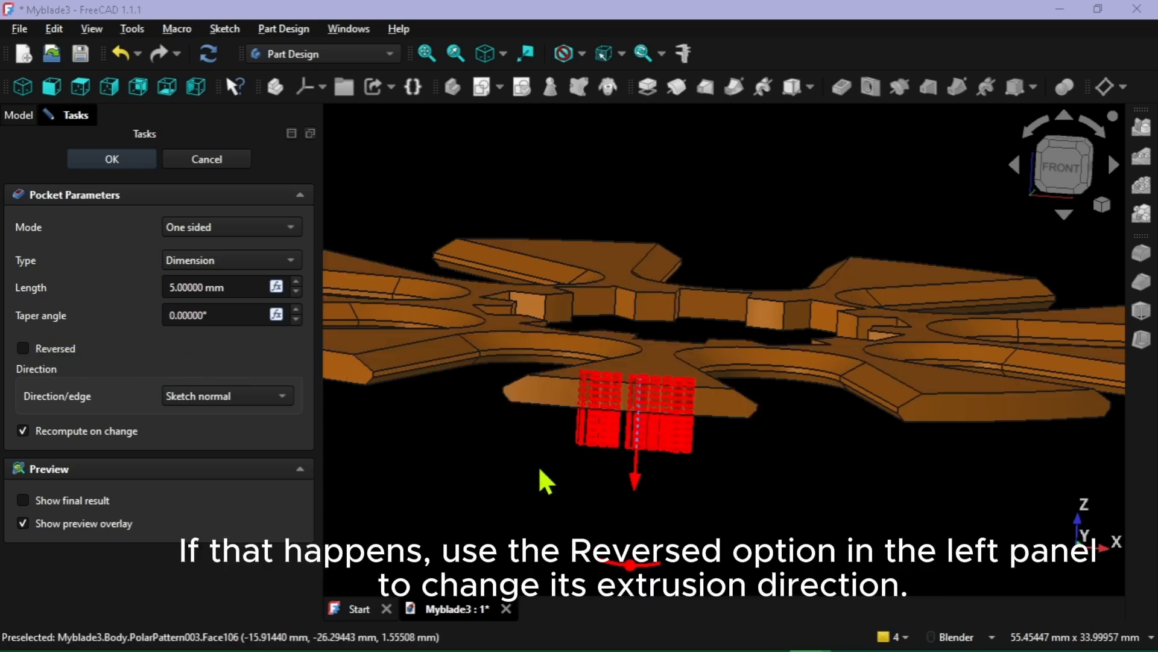
pyautogui.click(20, 349)
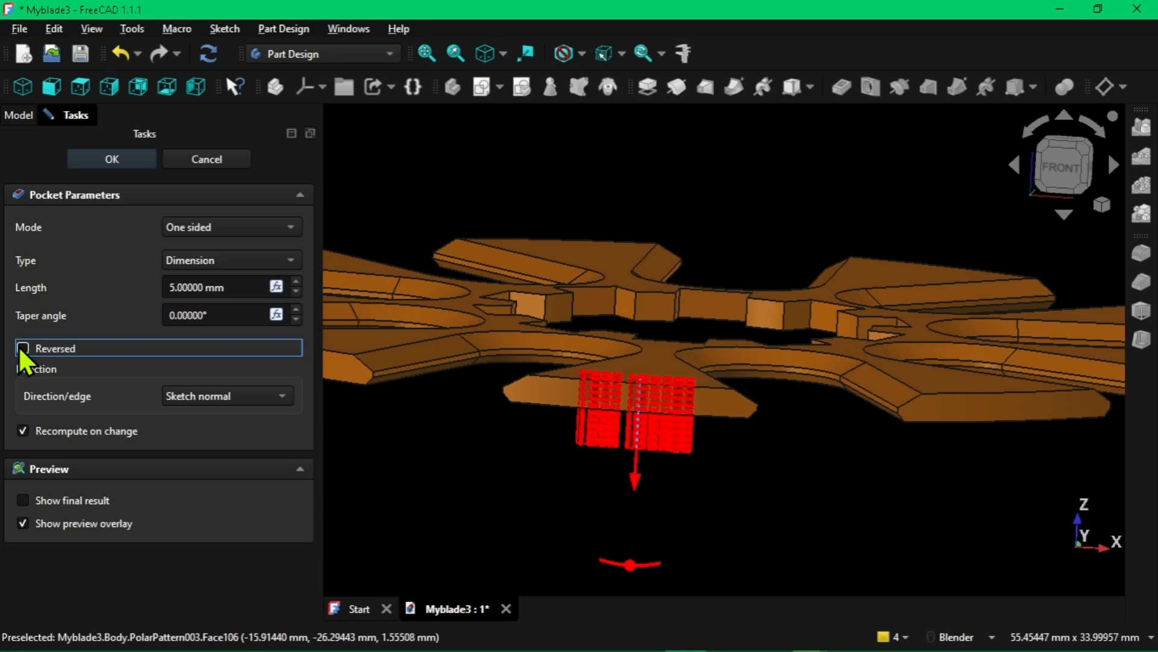
pyautogui.click(22, 348)
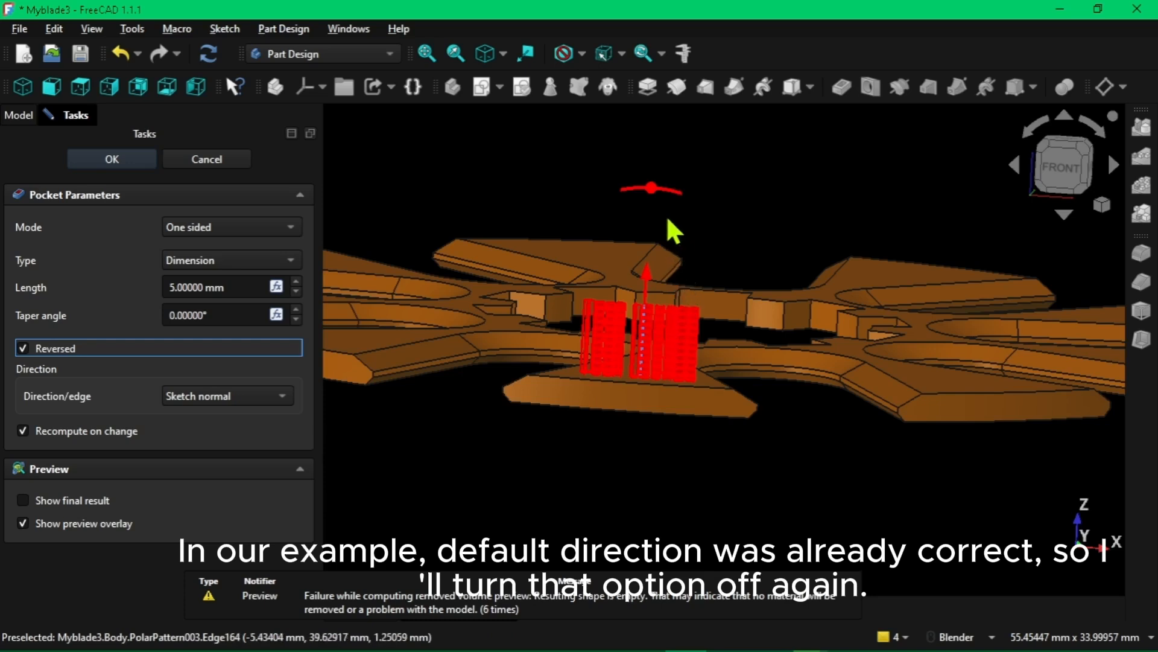
pyautogui.click(23, 348)
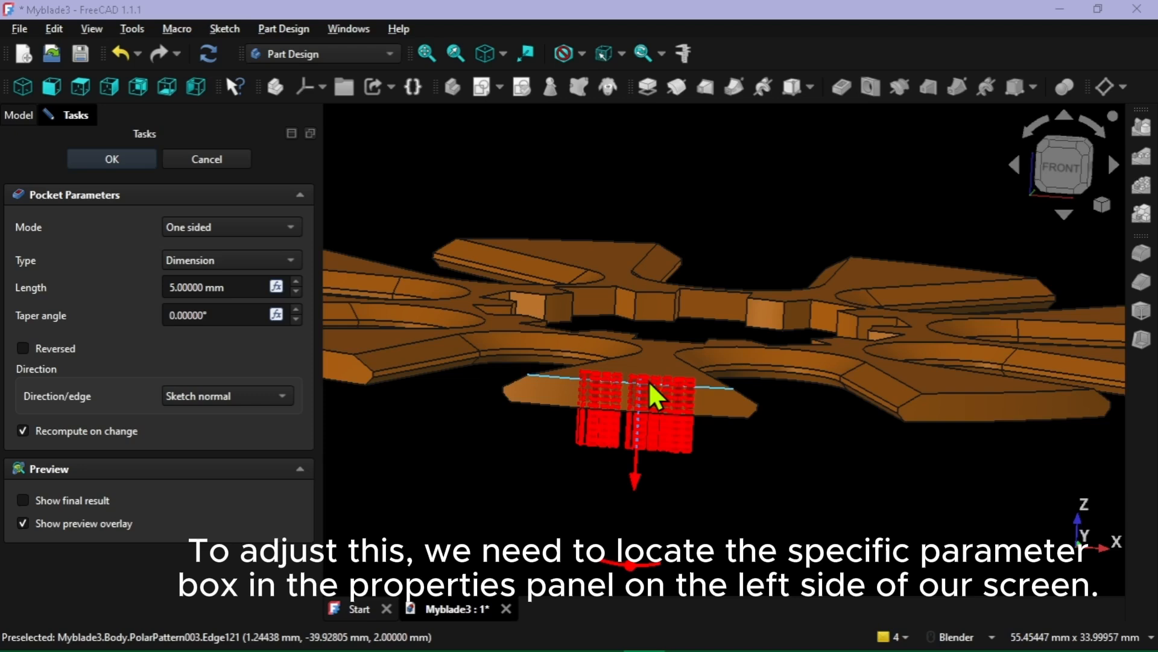
# Set the text pocket's length to 0.5 mm and finish the feature
pyautogui.click(179, 287)
pyautogui.moveTo(178, 284); pyautogui.dragTo(174, 280)
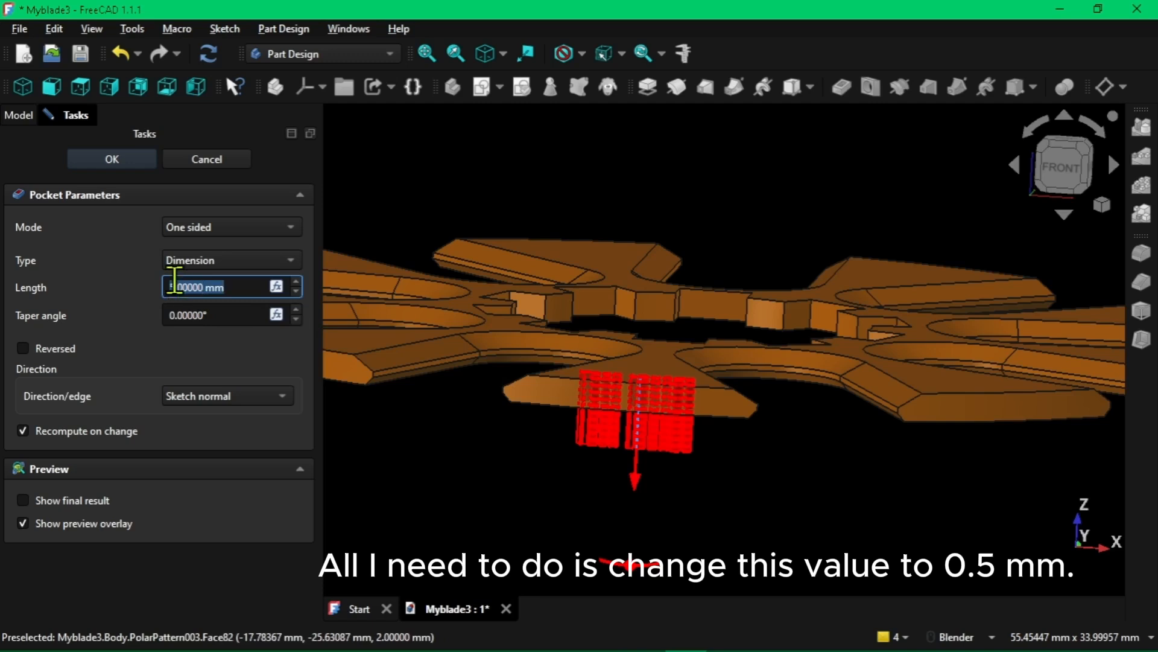
pyautogui.write('0.5')
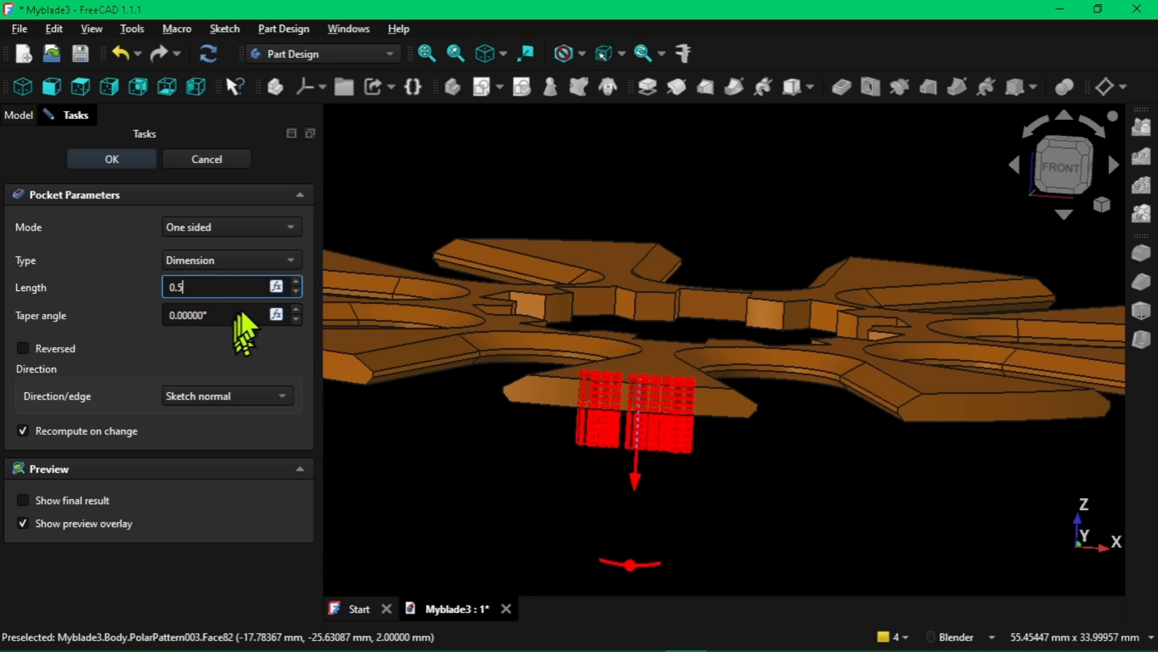
pyautogui.click(213, 342)
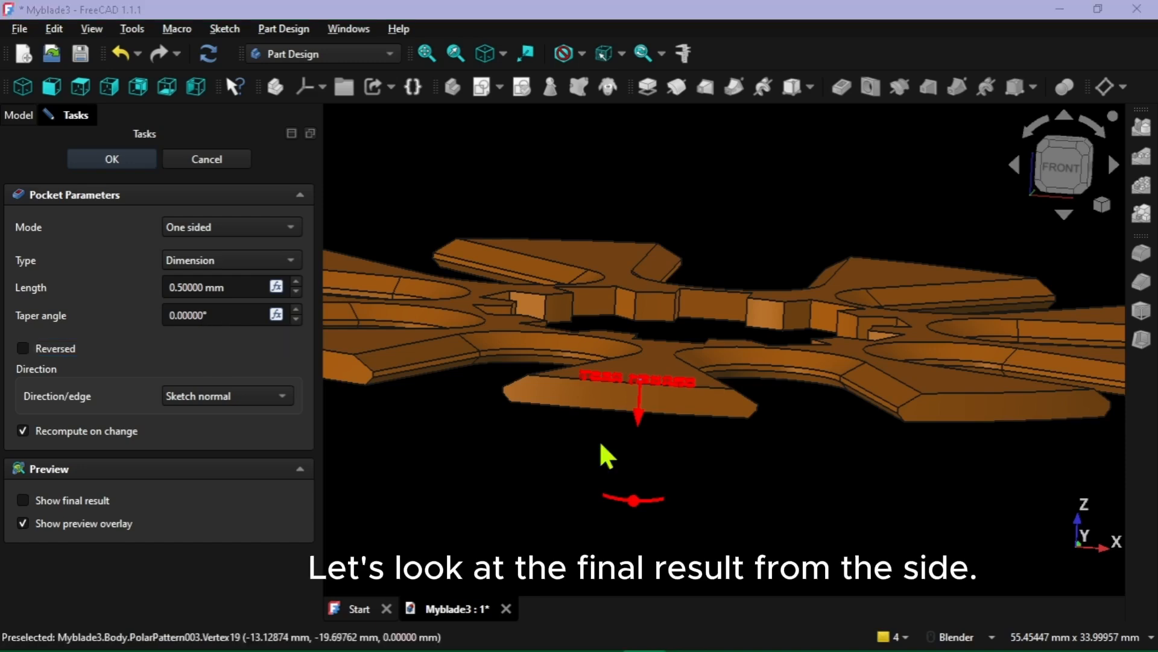
pyautogui.moveTo(597, 440); pyautogui.dragTo(596, 423, button='middle')
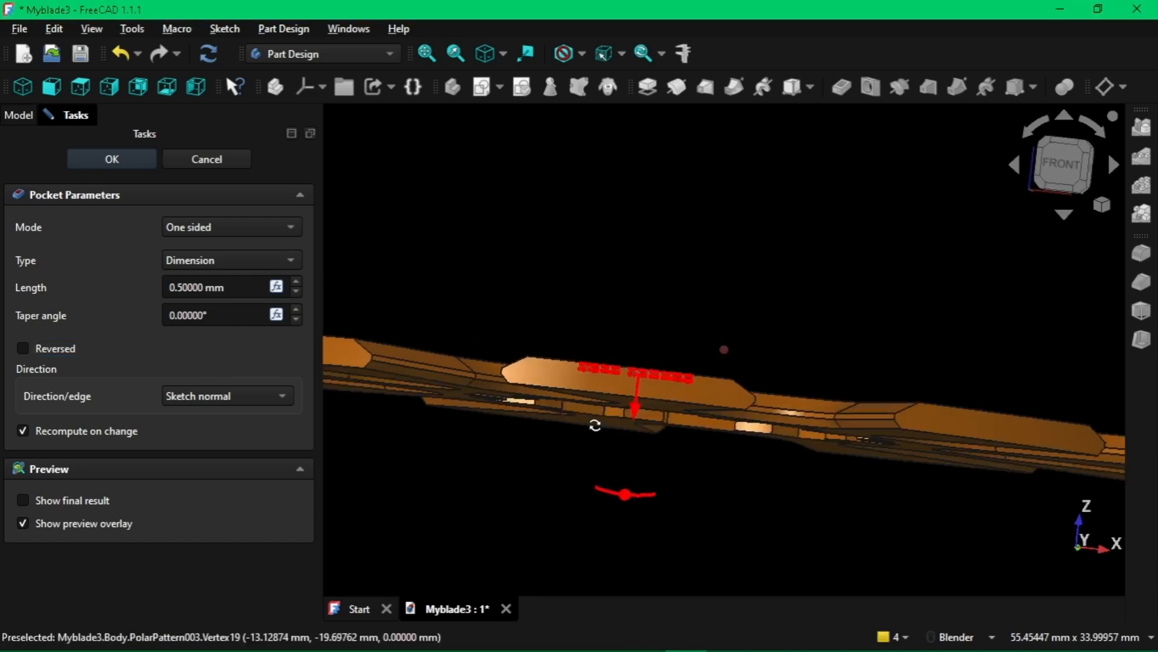
pyautogui.scroll(8, 639, 346)
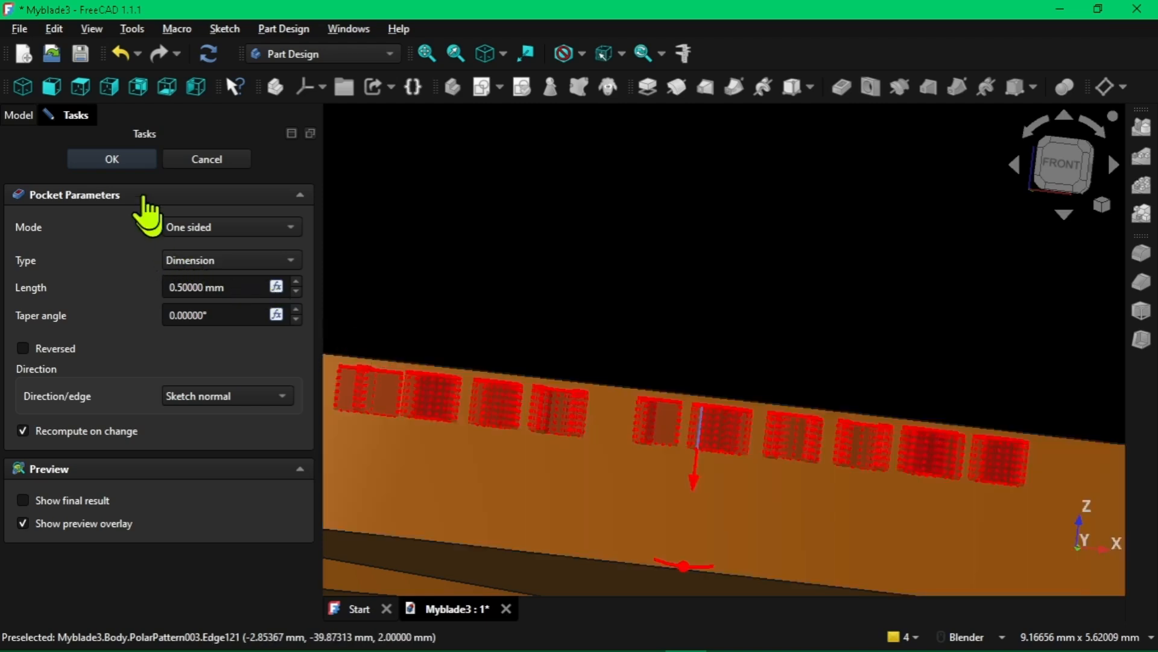
pyautogui.click(107, 161)
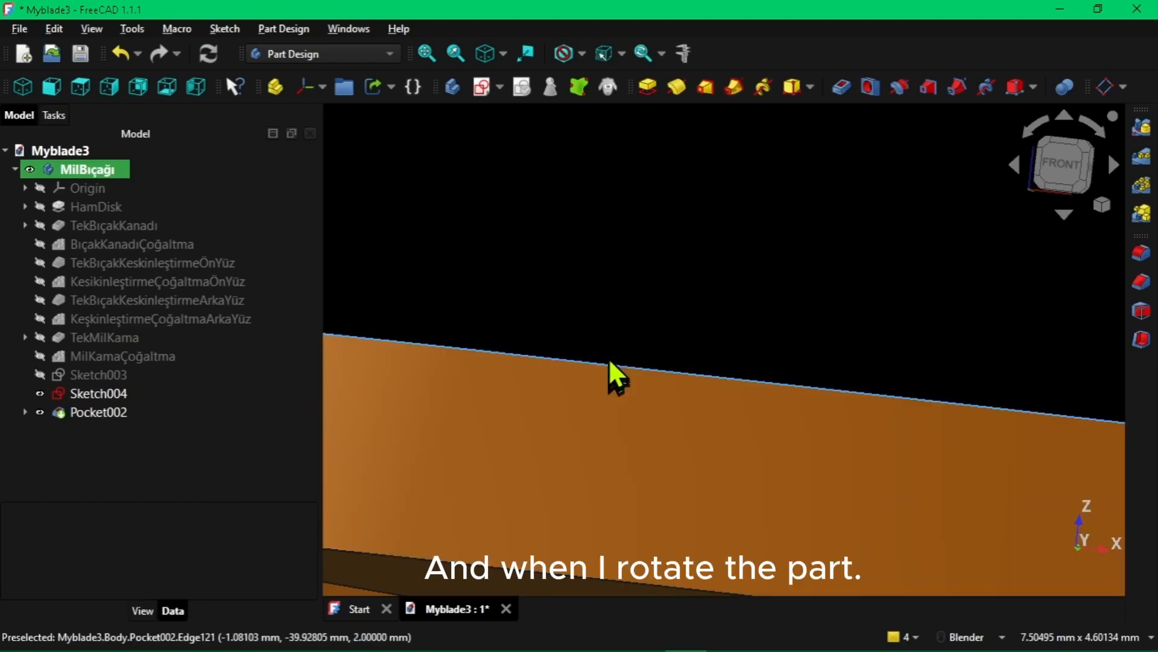
# Examine the engraved "Tech Lounge" text on the blade wing from an angled top view, close up
pyautogui.scroll(-2, 610, 348)
pyautogui.scroll(-2, 610, 343)
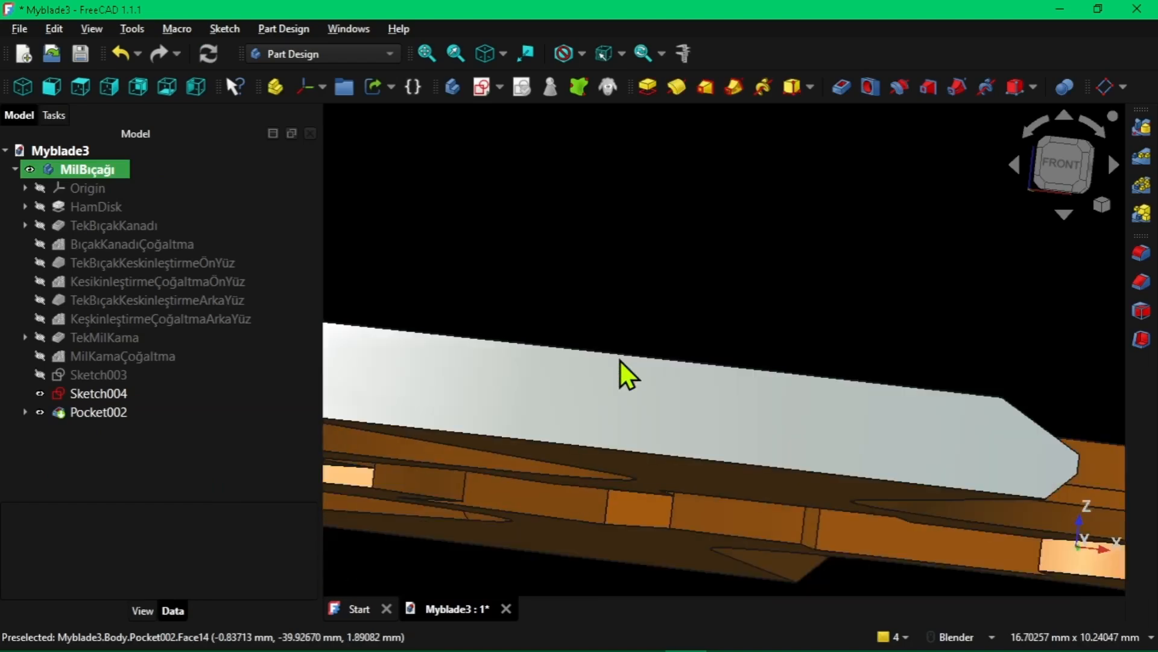
pyautogui.moveTo(620, 360); pyautogui.dragTo(567, 449, button='middle')
pyautogui.scroll(5, 535, 447)
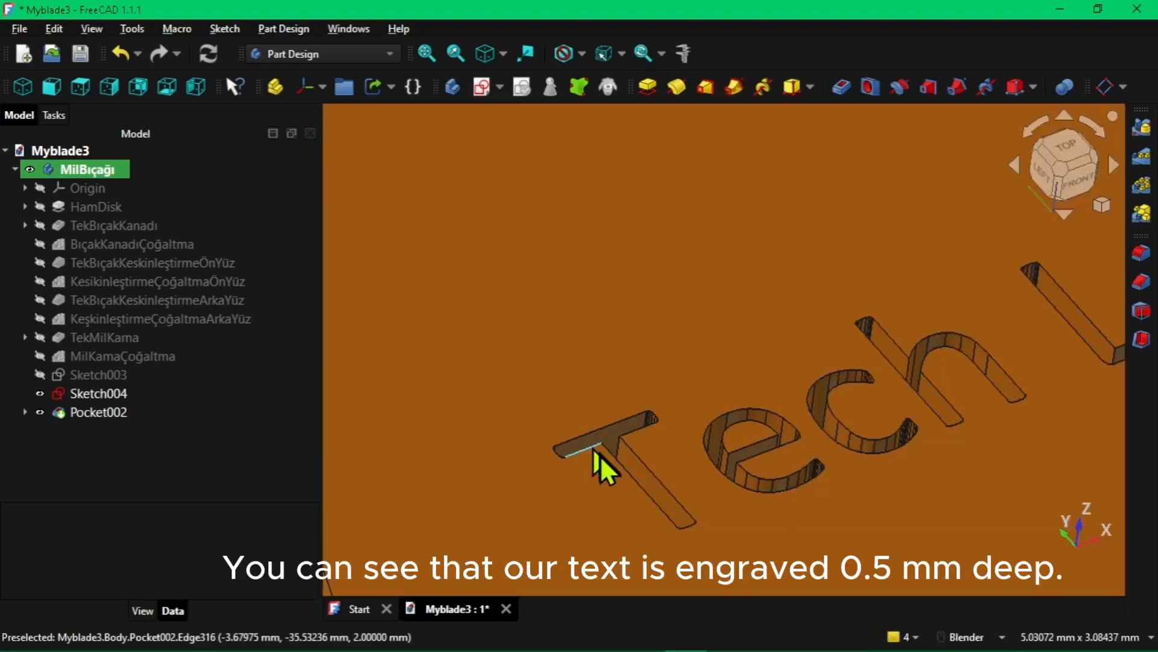
pyautogui.scroll(-6, 776, 393)
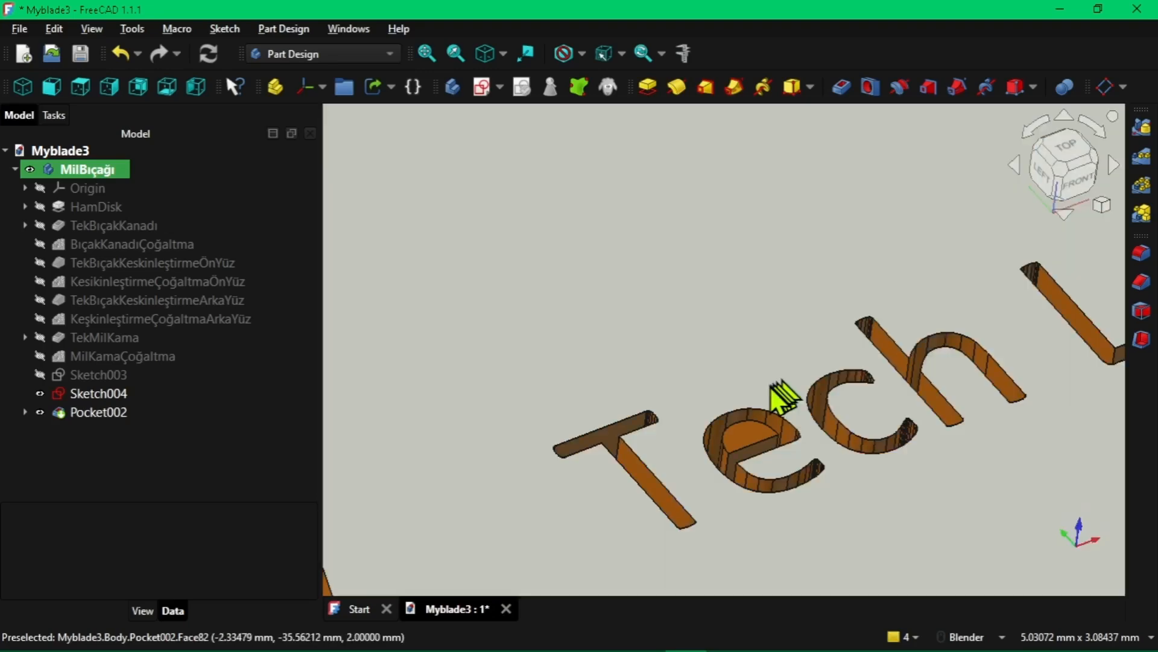
pyautogui.scroll(-4, 724, 380)
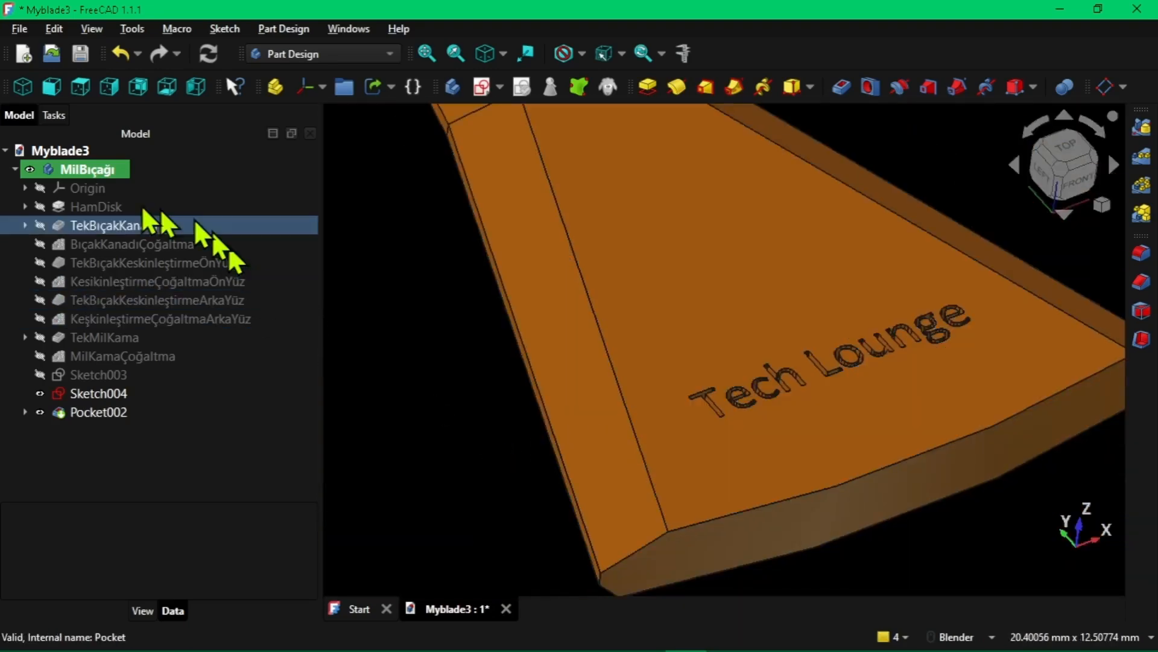
pyautogui.scroll(2, 814, 566)
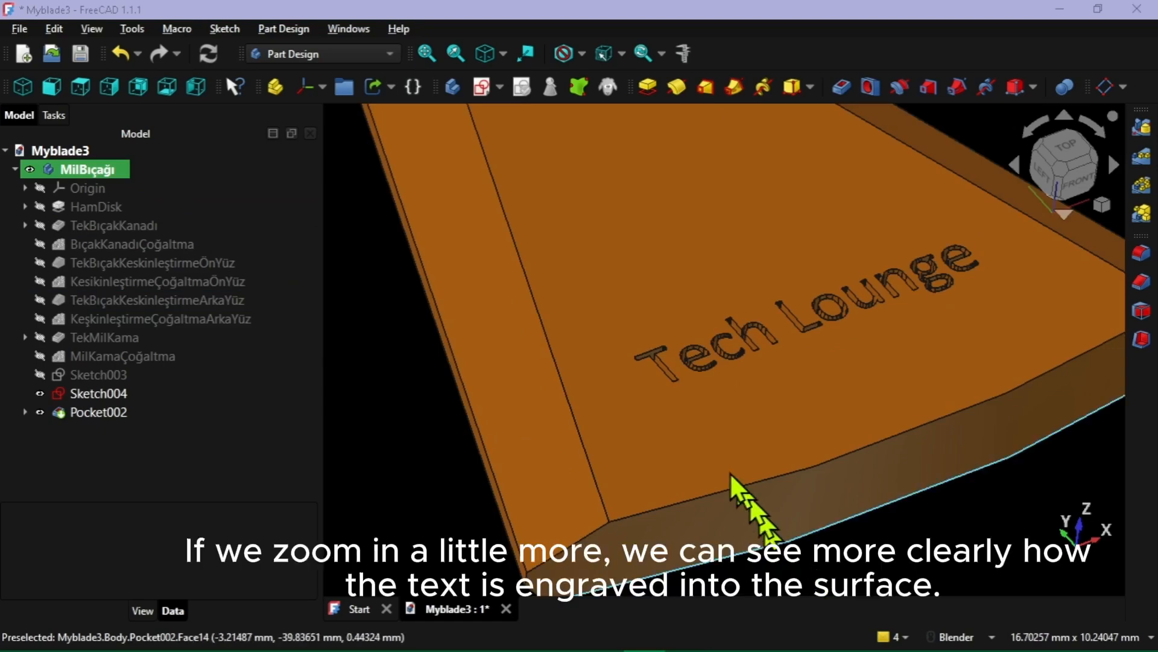
pyautogui.scroll(5, 703, 431)
pyautogui.scroll(5, 681, 390)
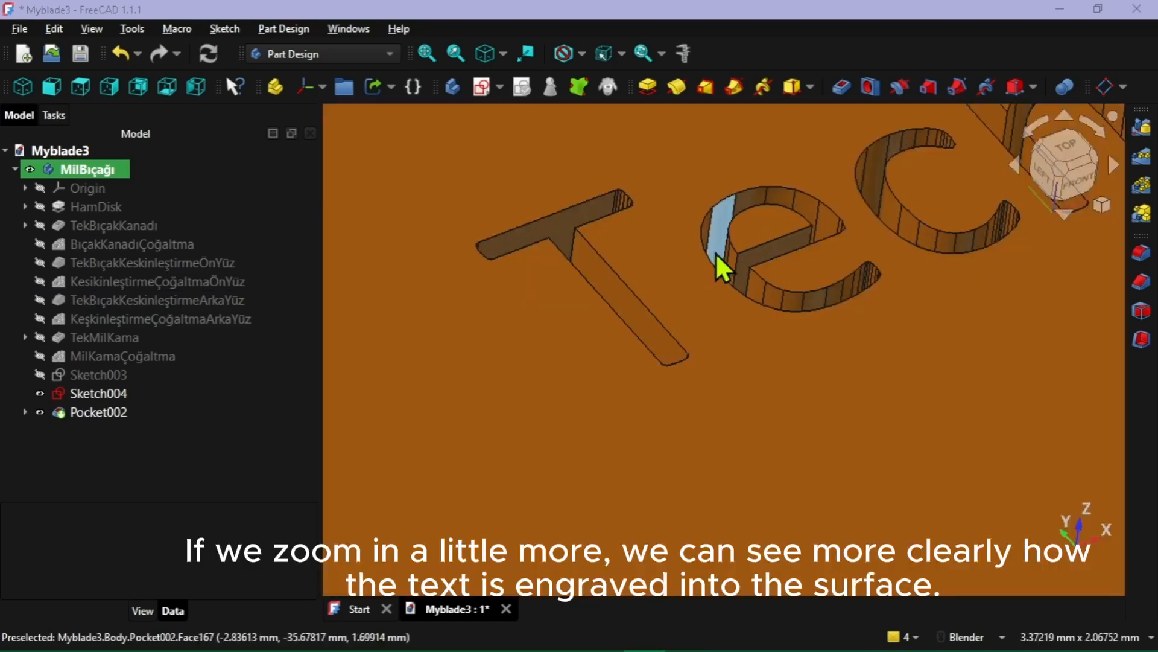
pyautogui.moveTo(716, 252); pyautogui.dragTo(690, 271, button='middle')
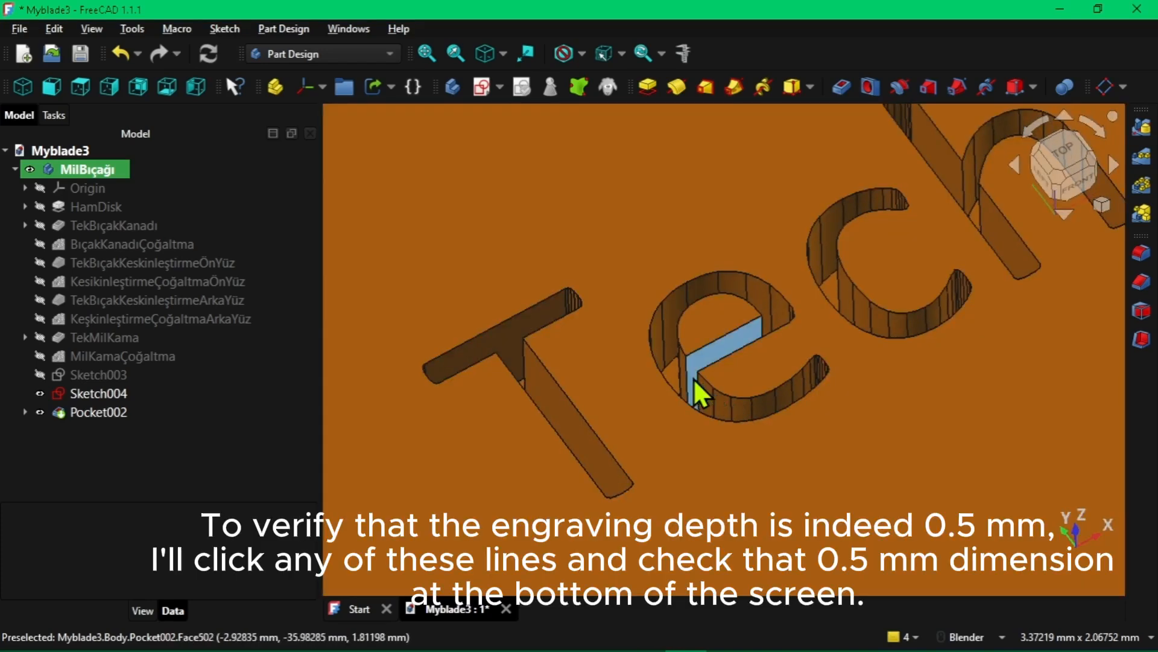
# Check the engraving depth by measuring a vertical edge inside each of the letters e, c and h
pyautogui.click(662, 323)
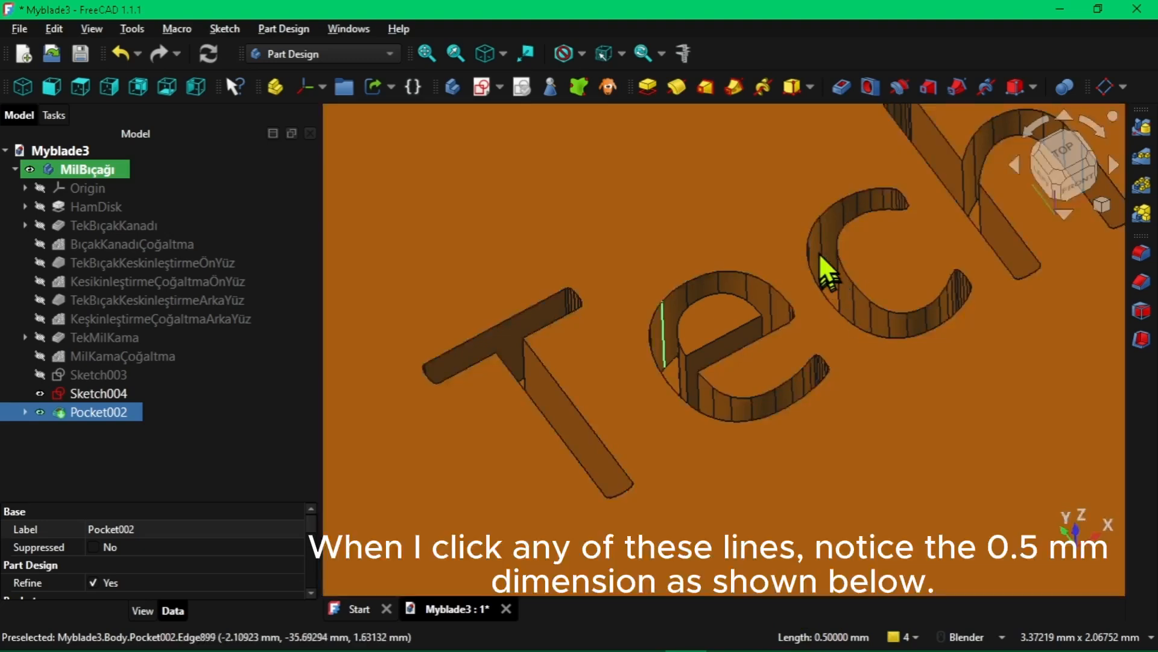
pyautogui.click(820, 244)
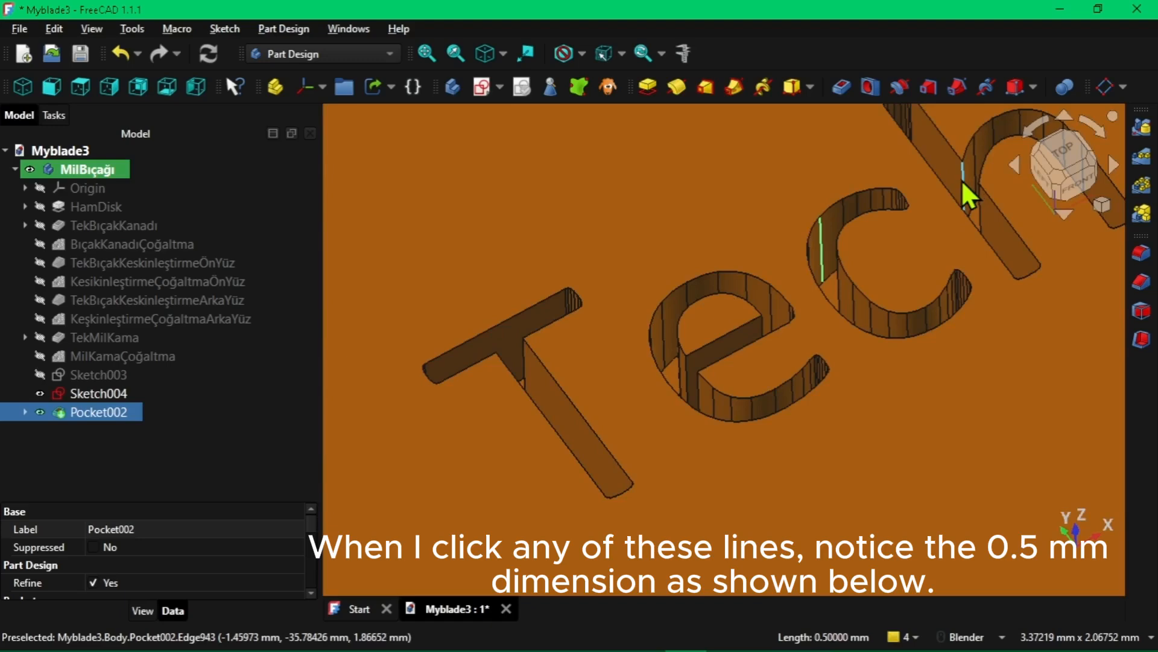
pyautogui.click(961, 181)
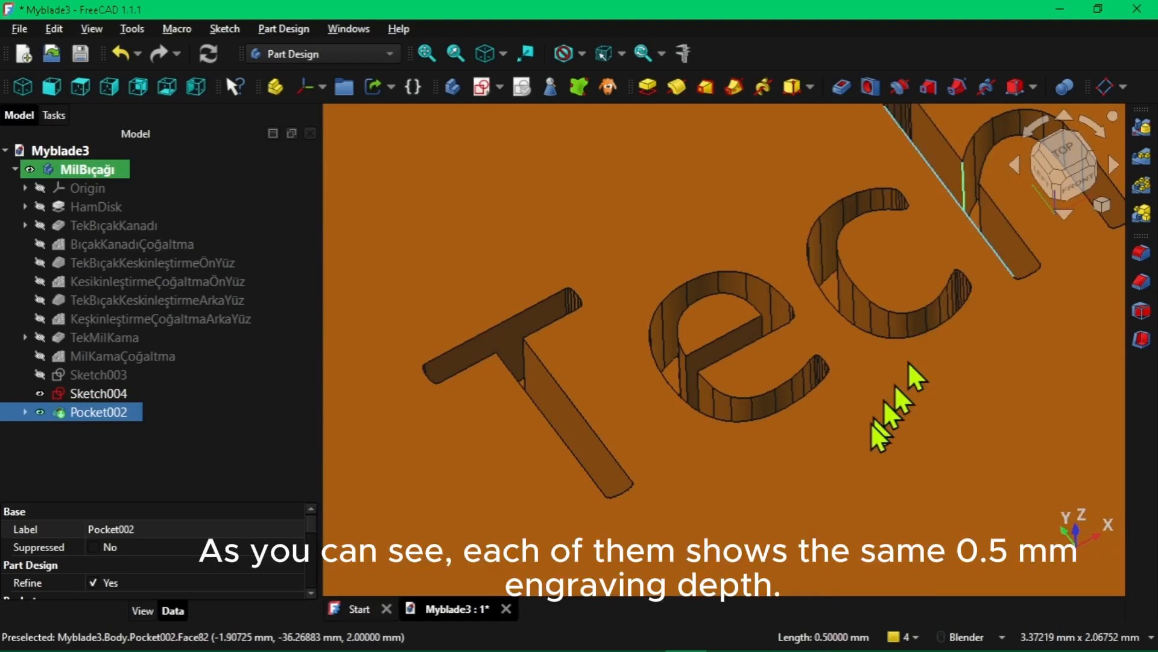
# In the Draft workbench, start a ShapeString with its base point at about X -25.9, Y -24.7 mm on the wing beside "Tech Lounge"
pyautogui.scroll(-5, 751, 381)
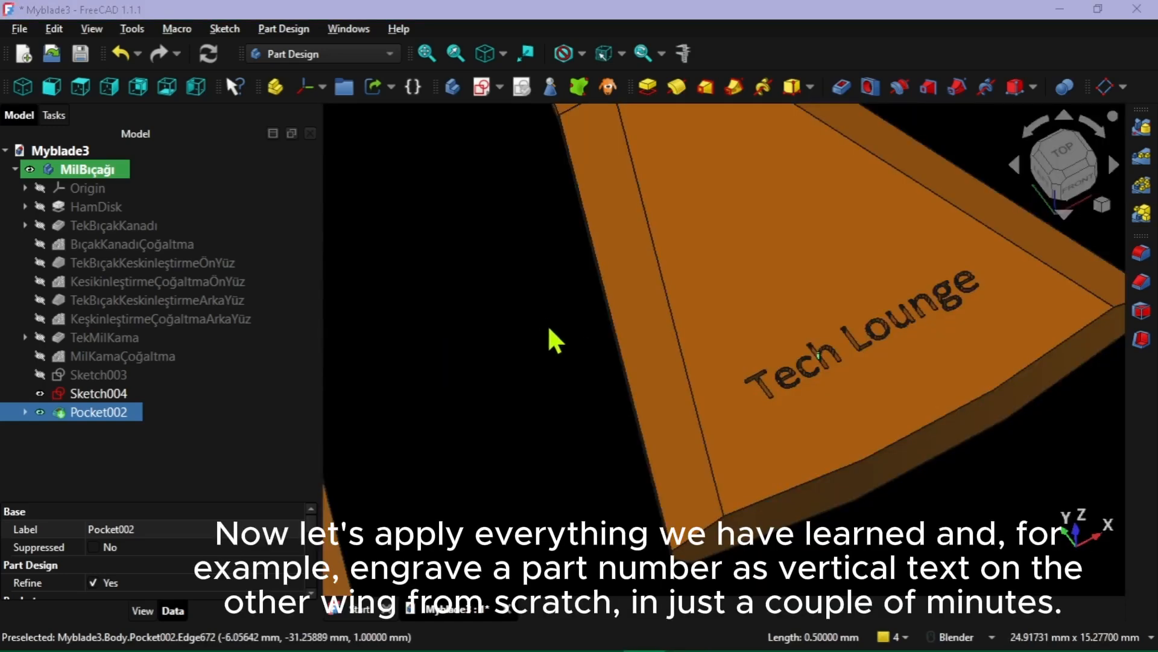
pyautogui.scroll(-5, 550, 329)
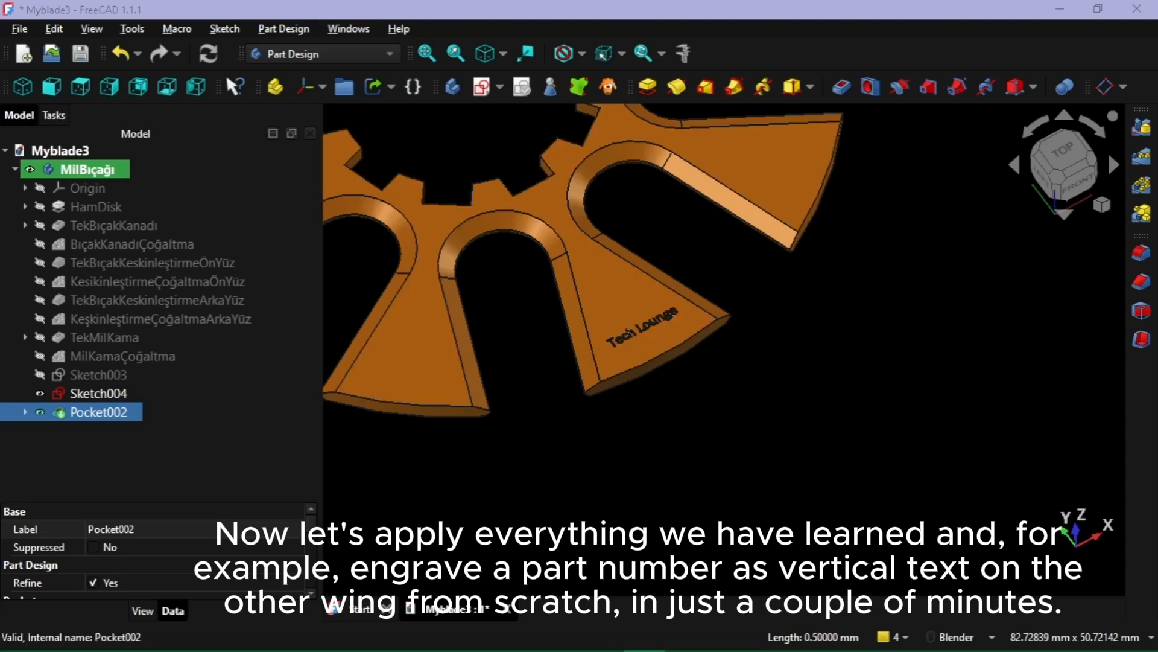
pyautogui.keyDown('shift'); pyautogui.moveTo(528, 335); pyautogui.dragTo(730, 350, button='middle'); pyautogui.keyUp('shift')
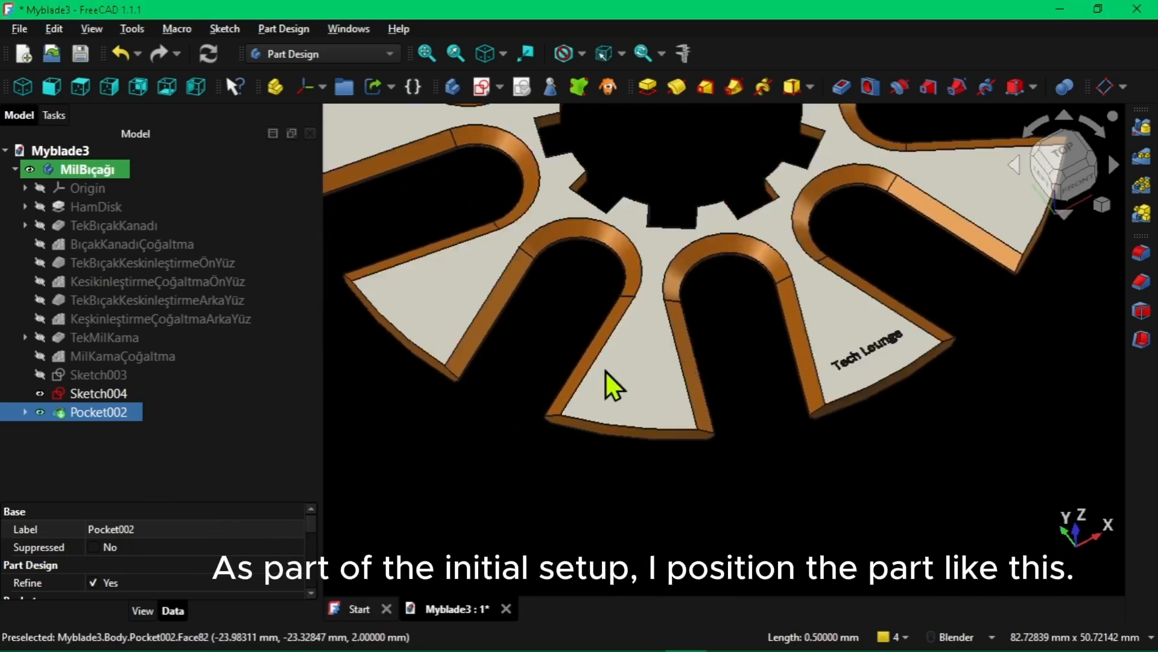
pyautogui.click(382, 54)
pyautogui.click(347, 73)
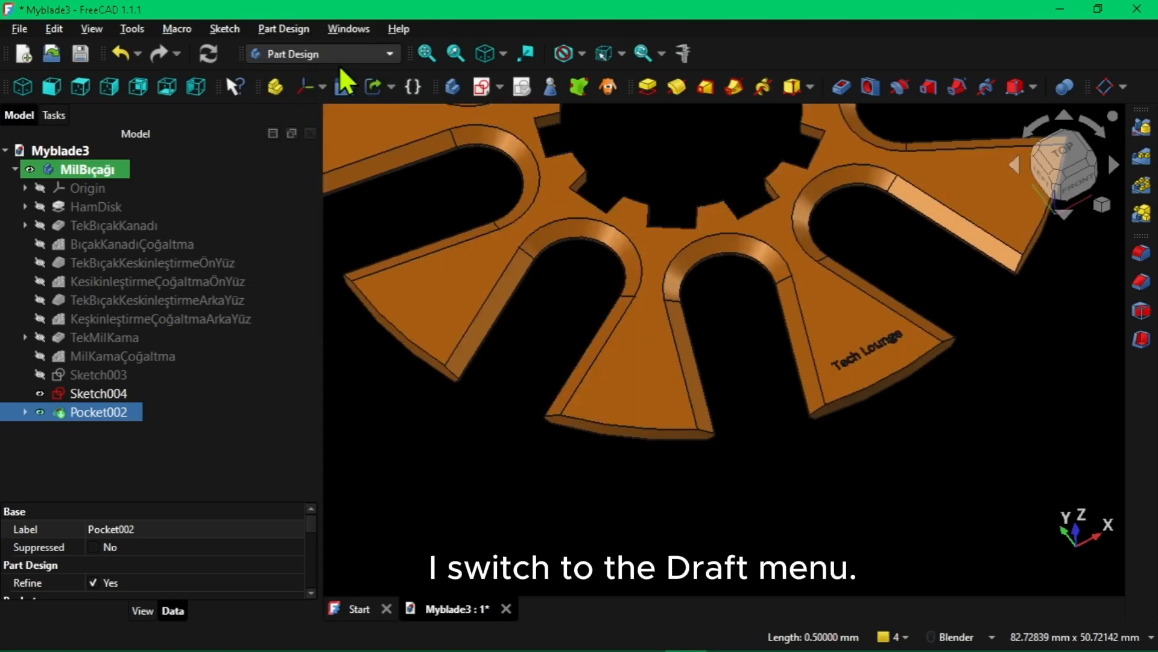
pyautogui.click(863, 118)
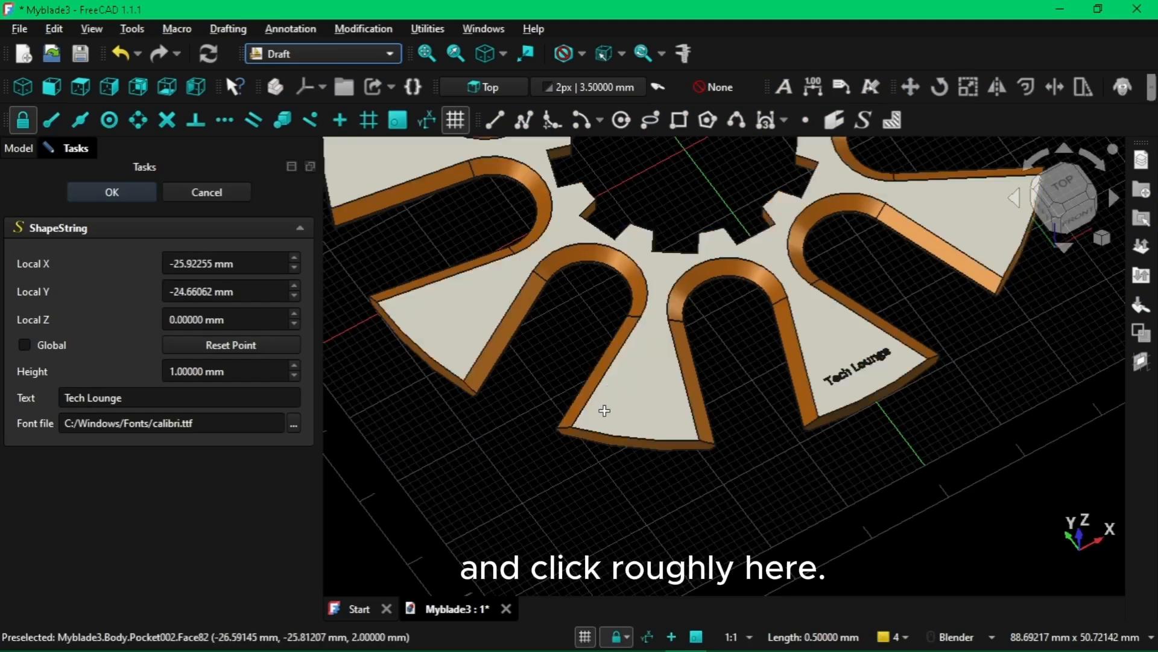
pyautogui.click(605, 413)
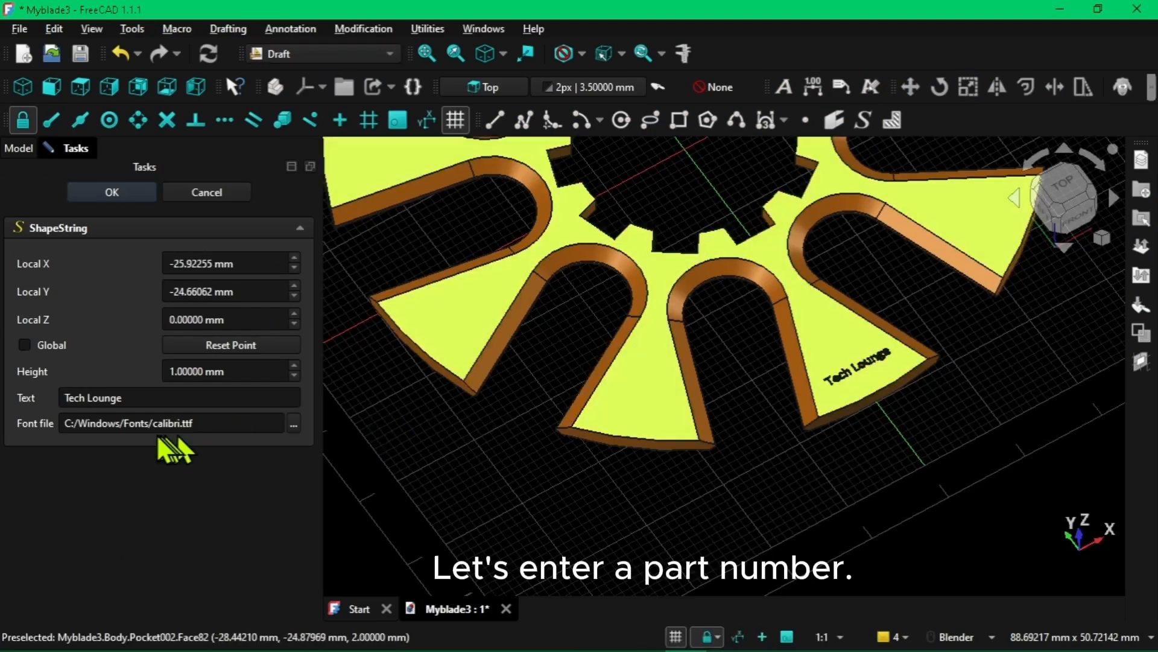
# Set the ShapeString's text to 023-14R2 and create the text object
pyautogui.moveTo(145, 403); pyautogui.dragTo(18, 413)
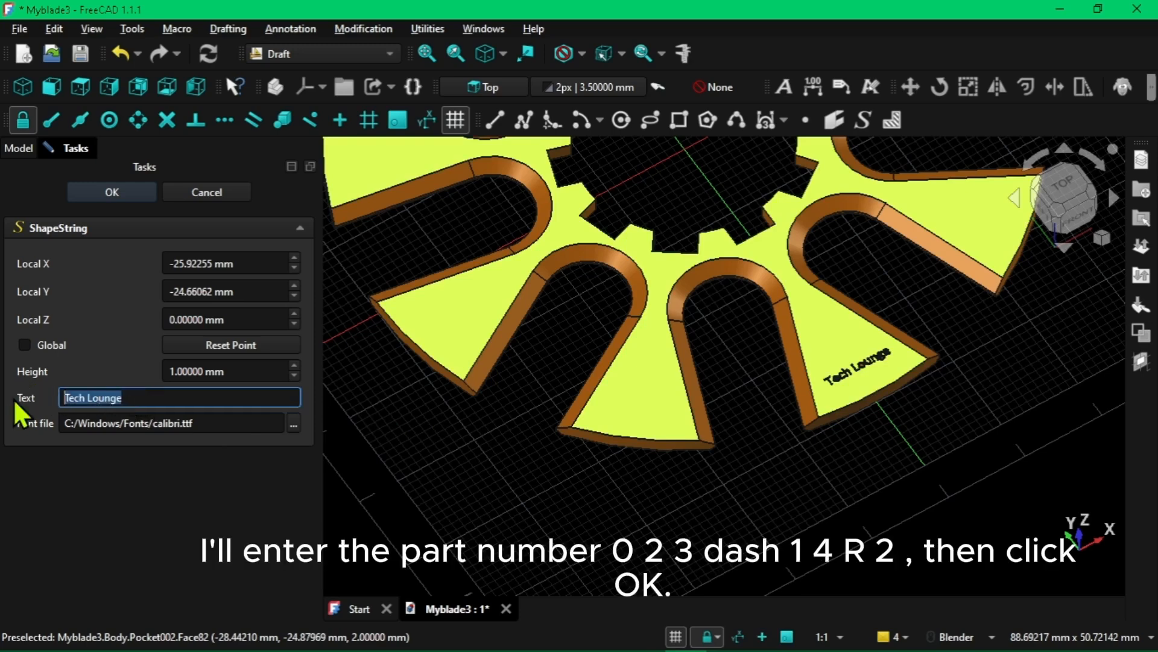
pyautogui.write('023-1')
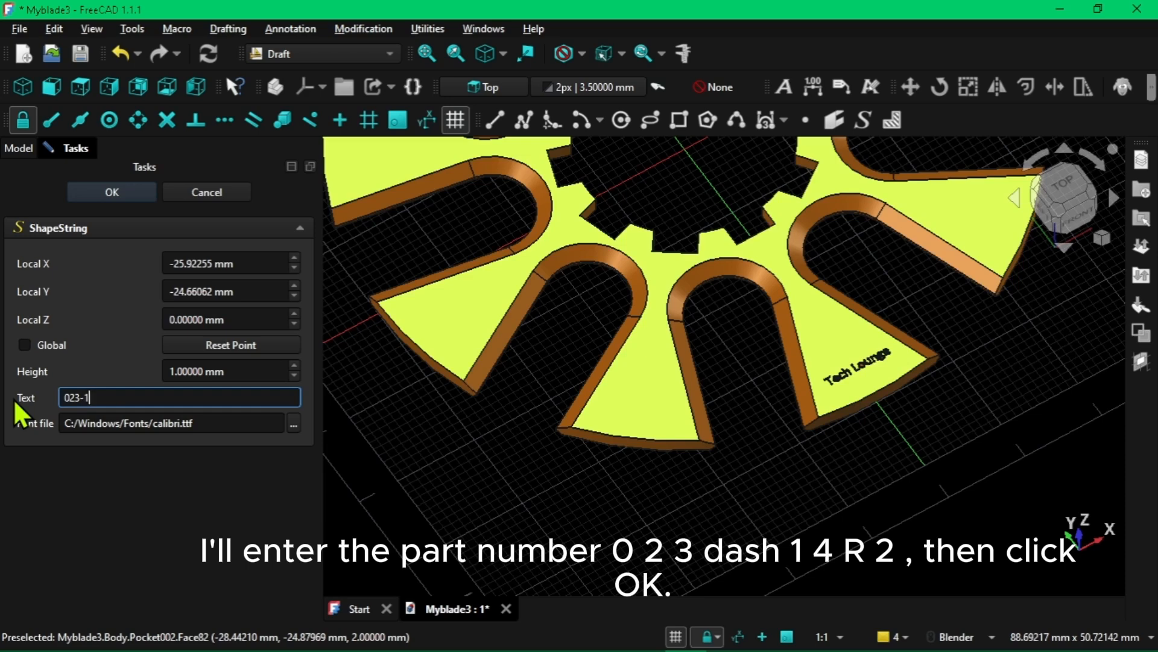
pyautogui.write('4R2')
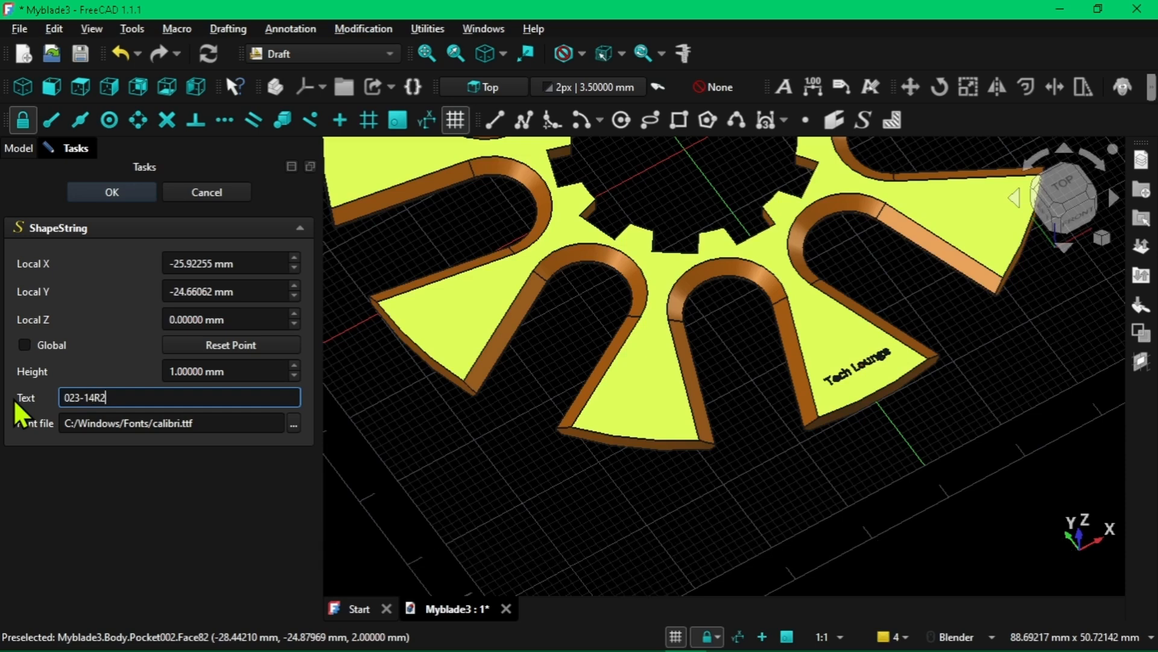
pyautogui.click(121, 198)
# Enlarge the property area and set the Z position of the 023-14R2 text to 2 mm
pyautogui.moveTo(613, 445); pyautogui.dragTo(567, 446, button='middle')
pyautogui.moveTo(159, 503); pyautogui.dragTo(175, 177)
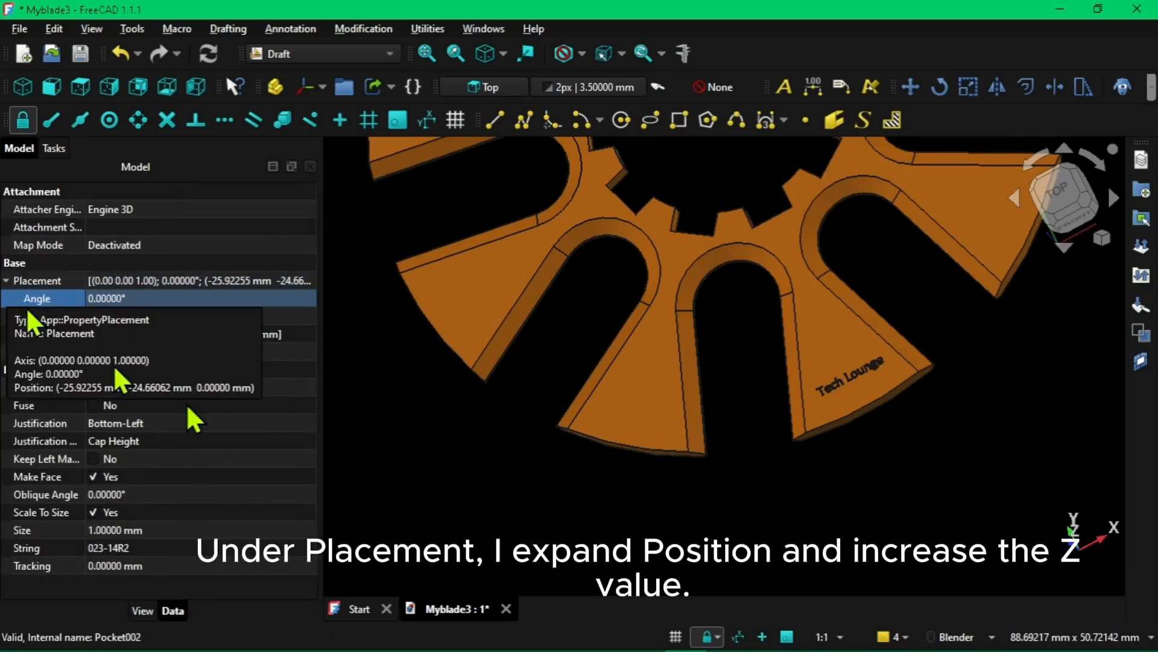
pyautogui.click(14, 334)
pyautogui.click(15, 334)
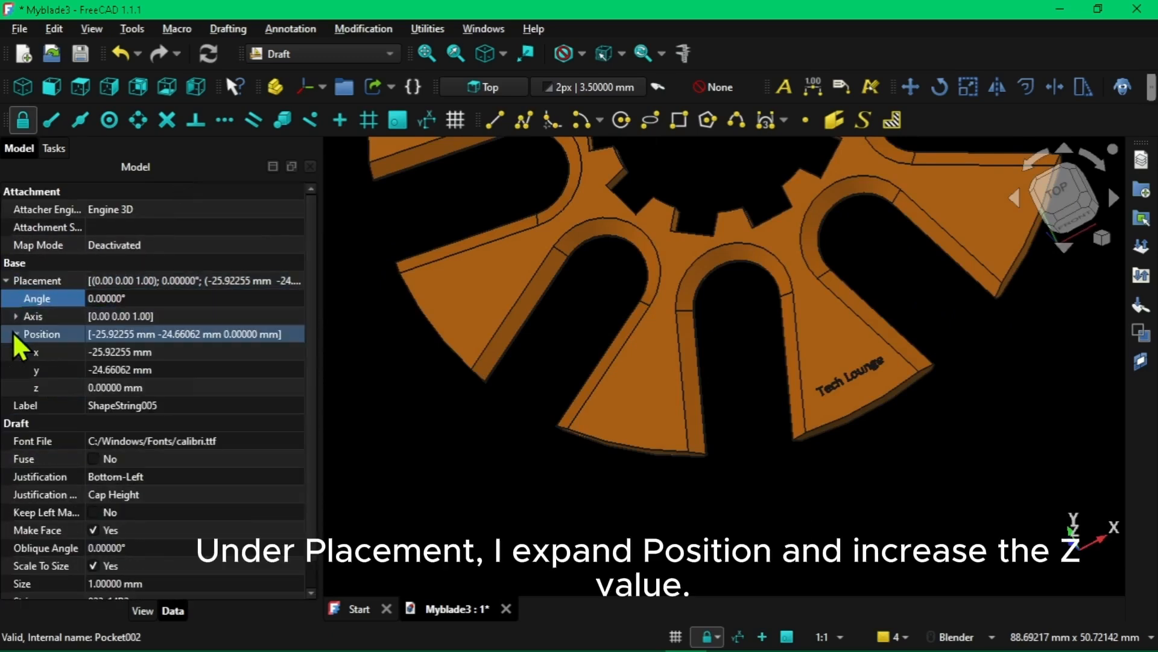
pyautogui.click(292, 387)
pyautogui.doubleClick(300, 386)
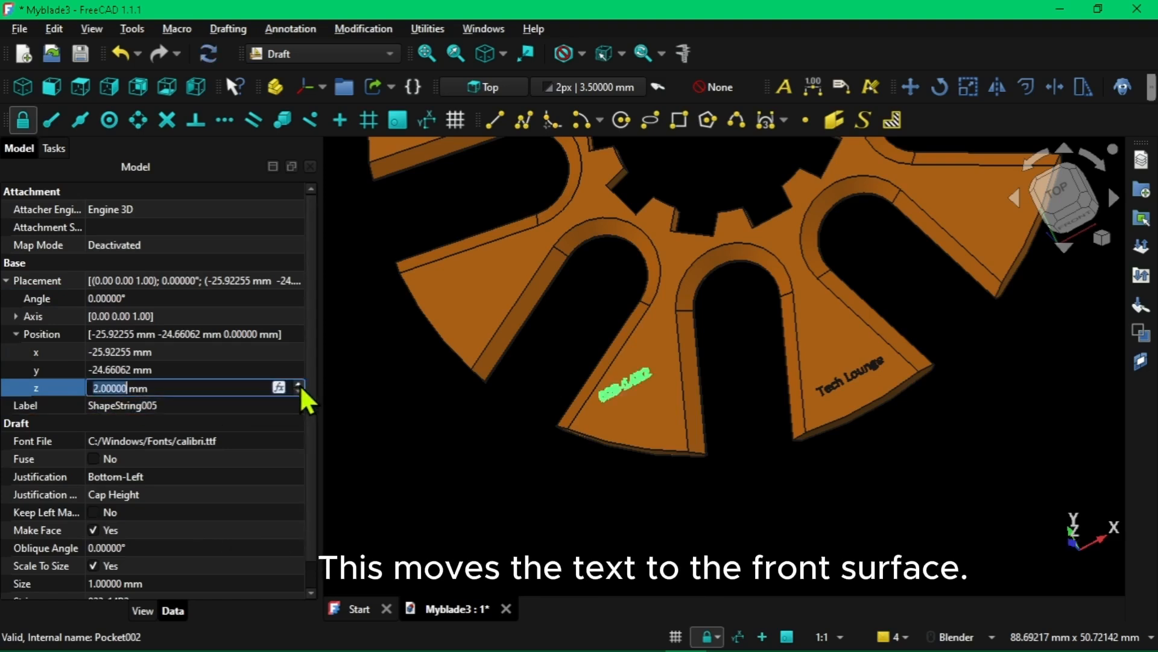
# Set the placement angle of the 023-14R2 text to 30° and check its size and alignment along the wing edge
pyautogui.click(69, 299)
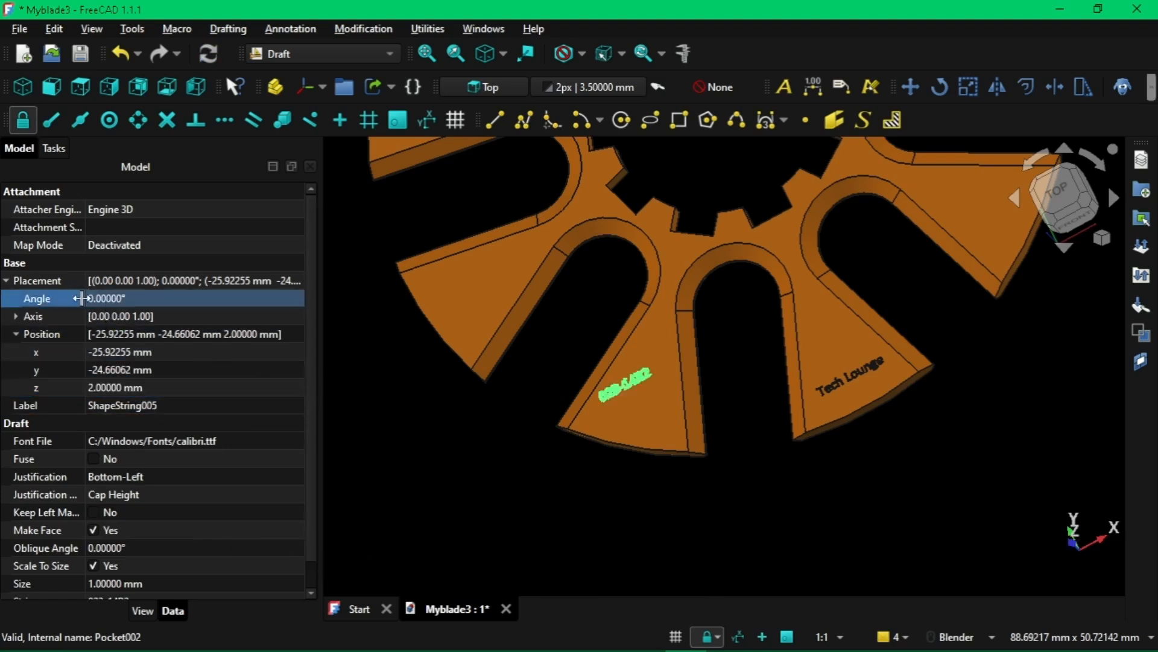
pyautogui.click(256, 302)
pyautogui.doubleClick(299, 297)
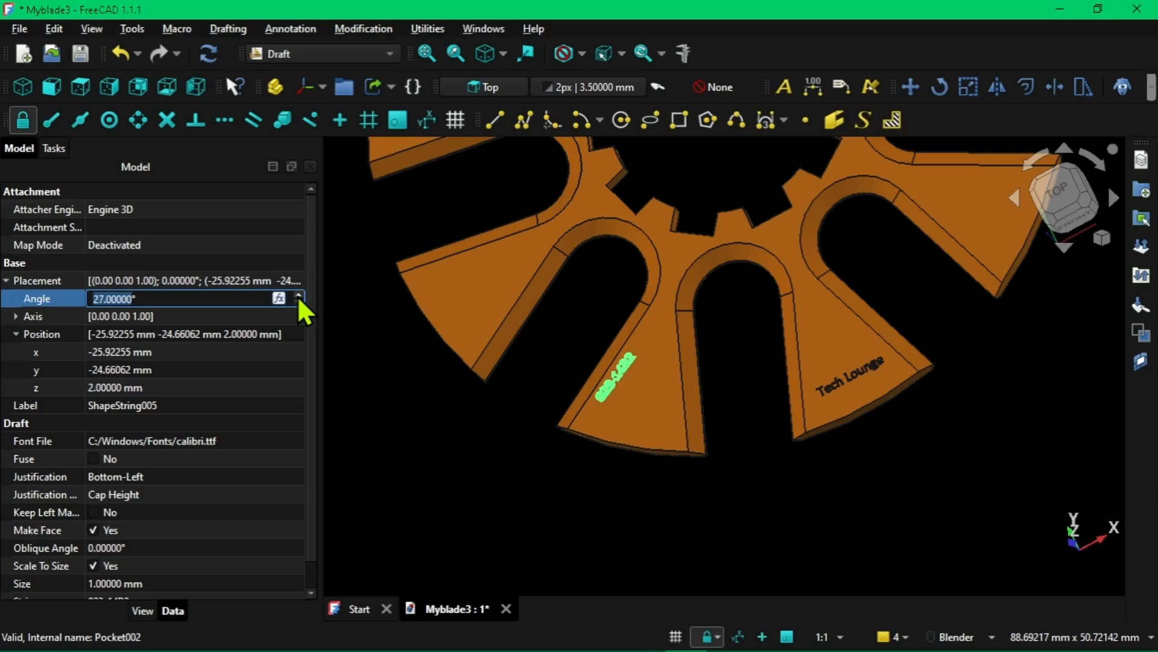
pyautogui.click(298, 294)
pyautogui.scroll(6, 628, 392)
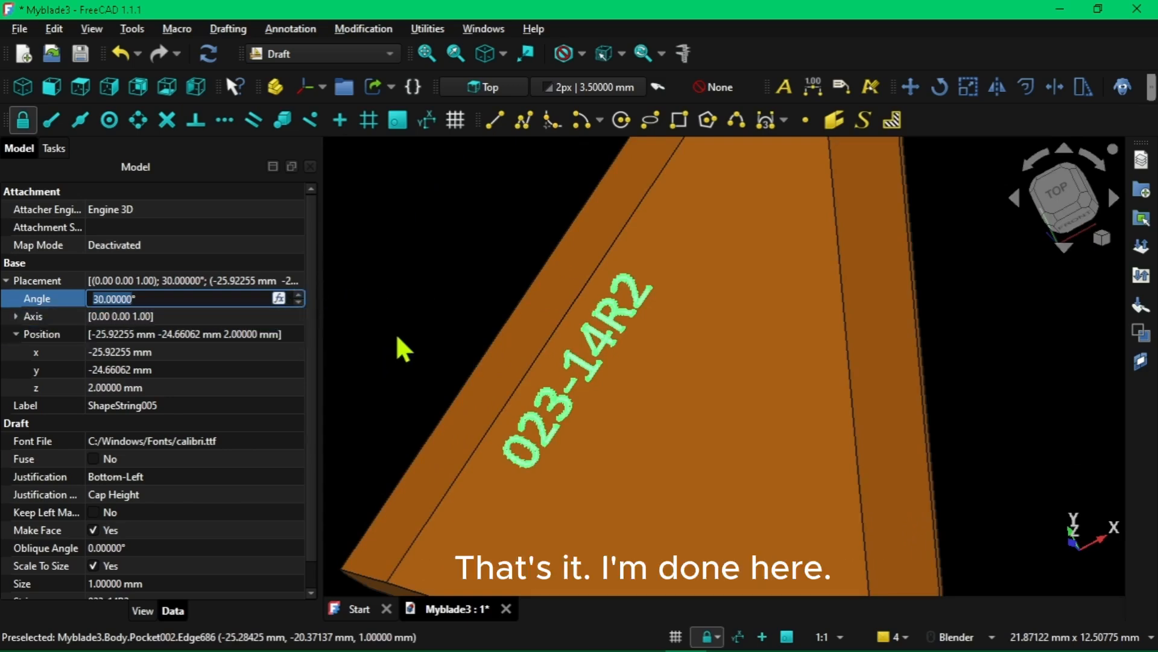
pyautogui.scroll(3, 397, 340)
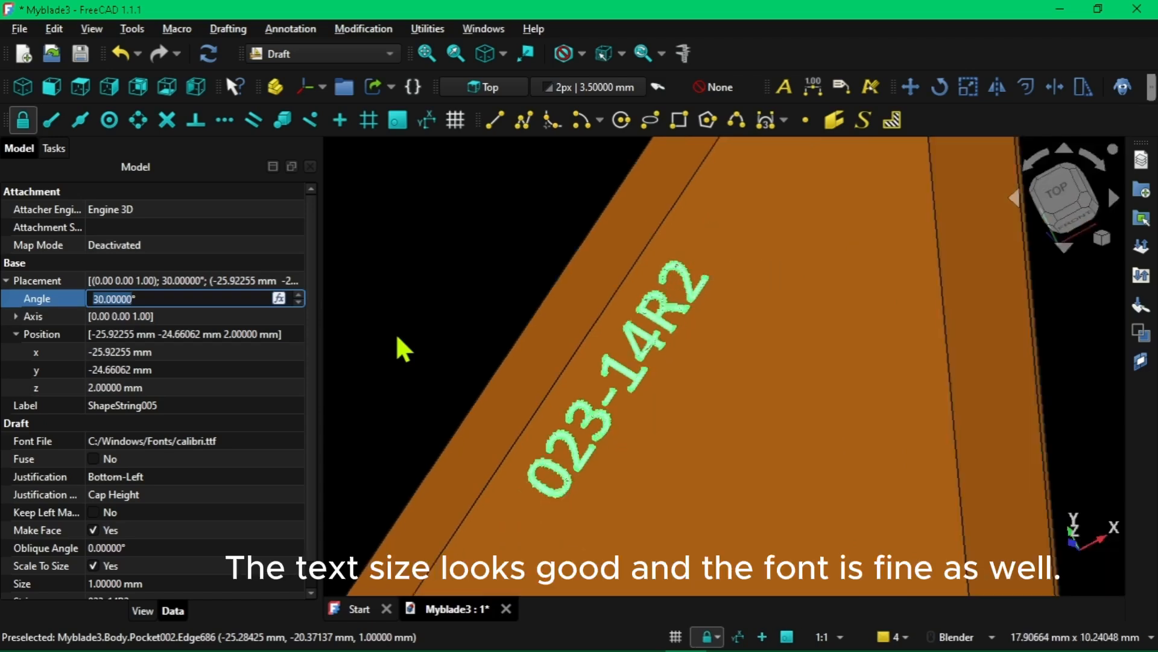
pyautogui.scroll(2, 395, 338)
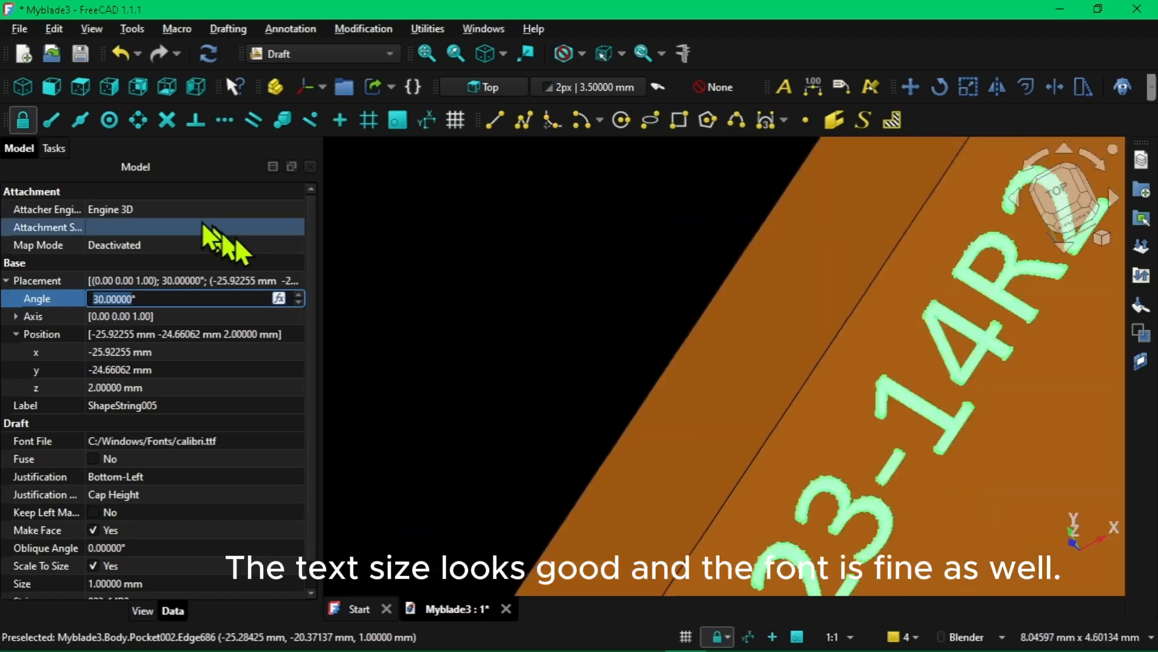
# Shrink the property area, switch to the Part Design workbench and move the 023-14R2 text object into the MilBıçağı body
pyautogui.moveTo(164, 174); pyautogui.dragTo(152, 499)
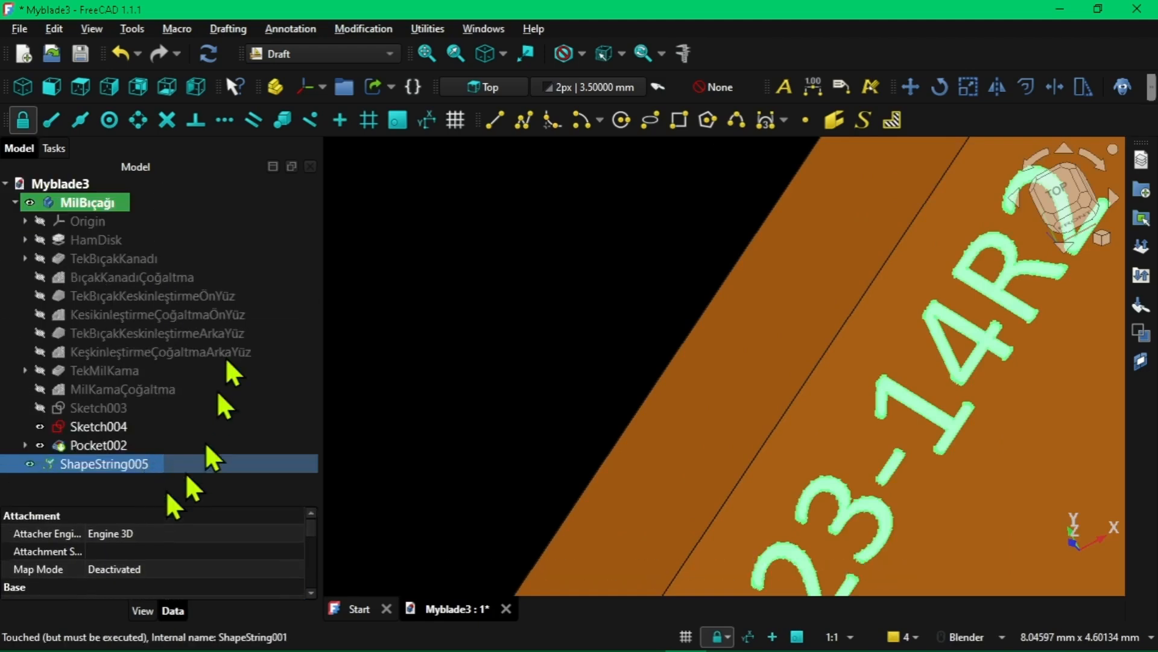
pyautogui.click(380, 54)
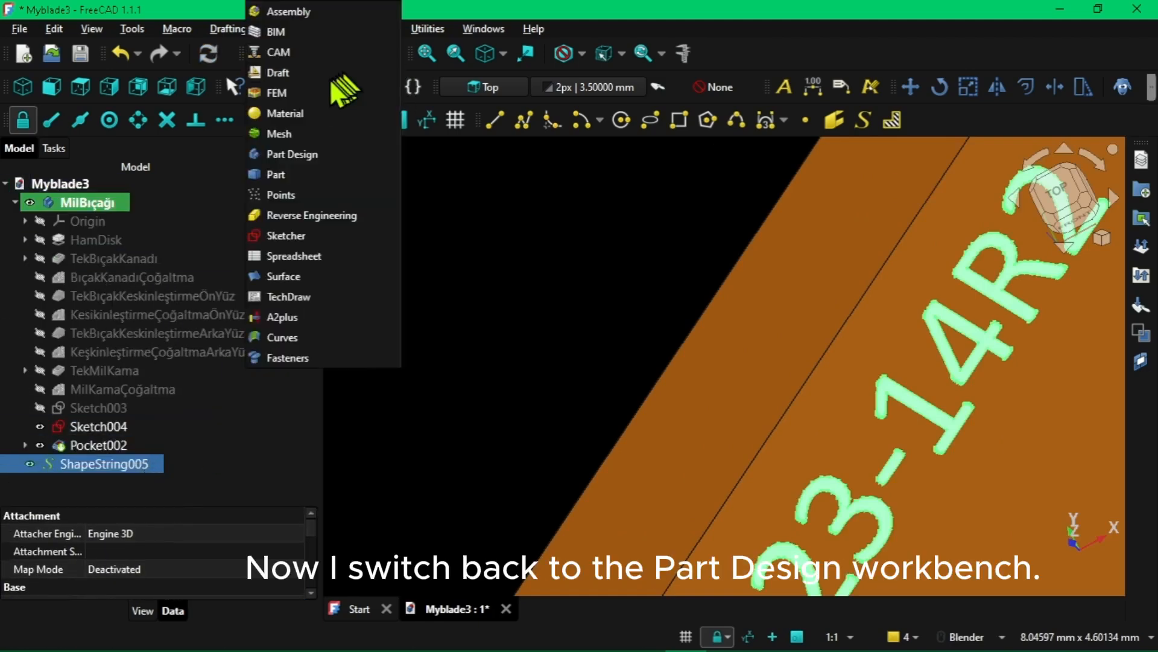
pyautogui.click(301, 153)
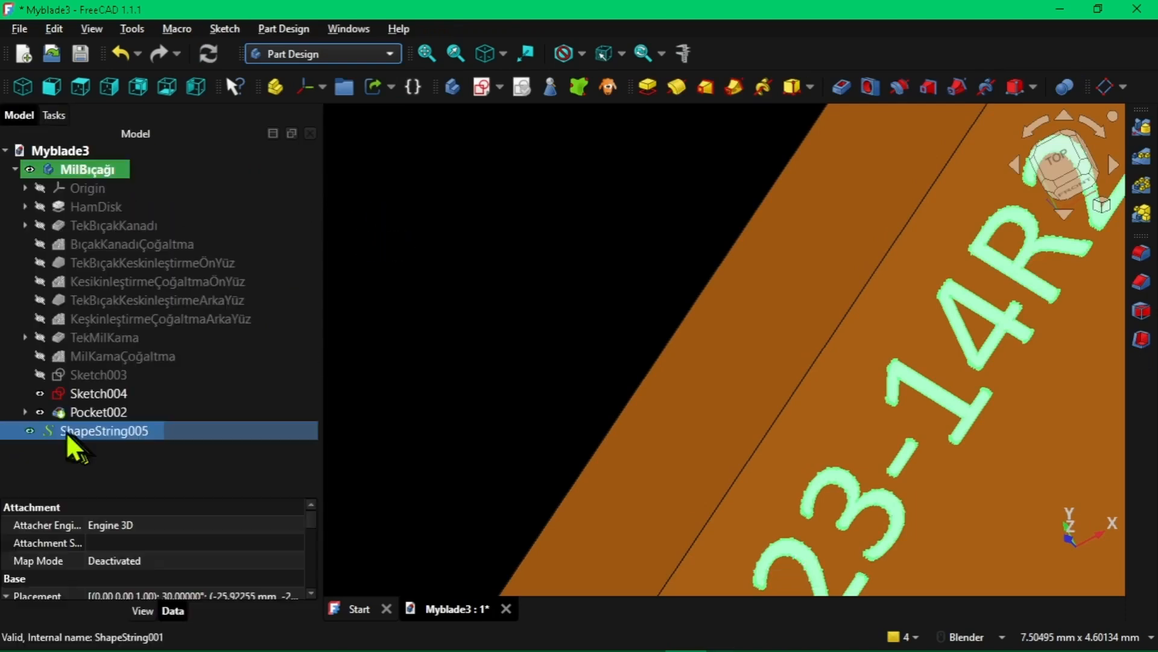
pyautogui.moveTo(65, 432); pyautogui.dragTo(97, 168)
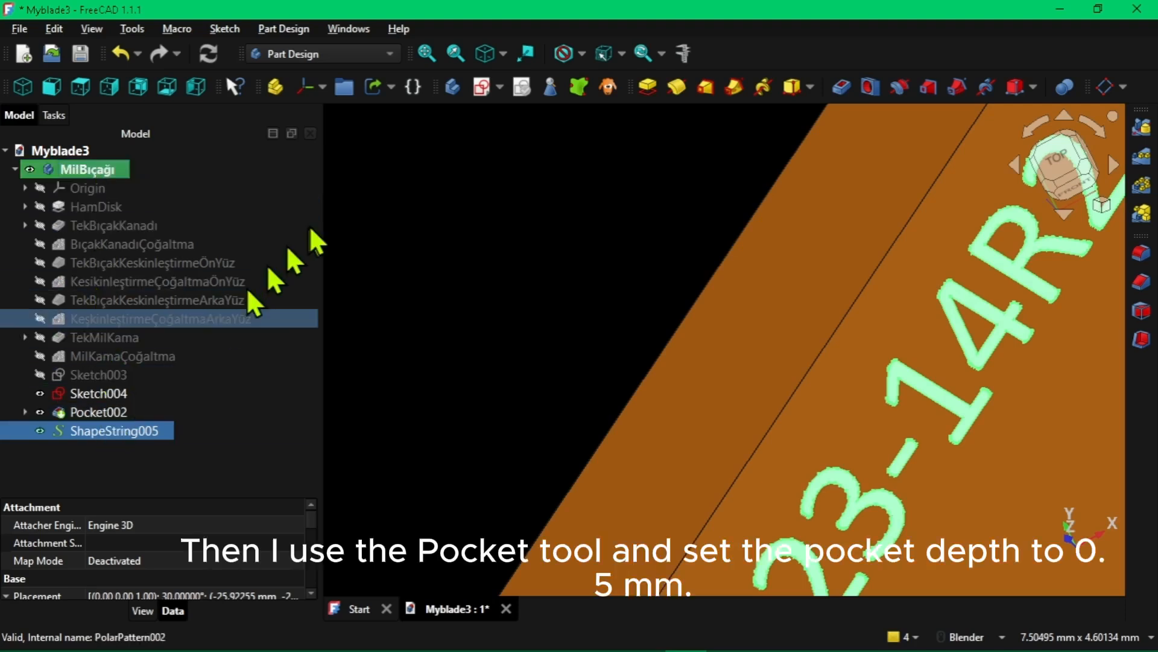
# Cut the 023-14R2 text into the wing as a 0.5 mm deep one-sided pocket and inspect the engraving
pyautogui.click(841, 85)
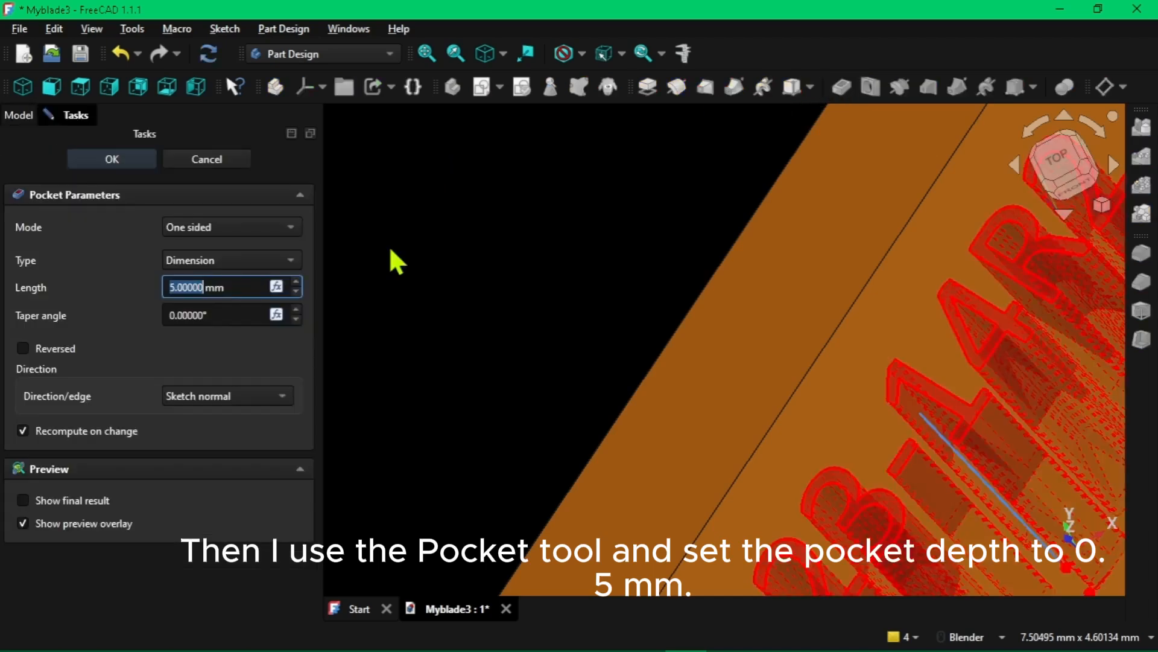
pyautogui.write('0.5')
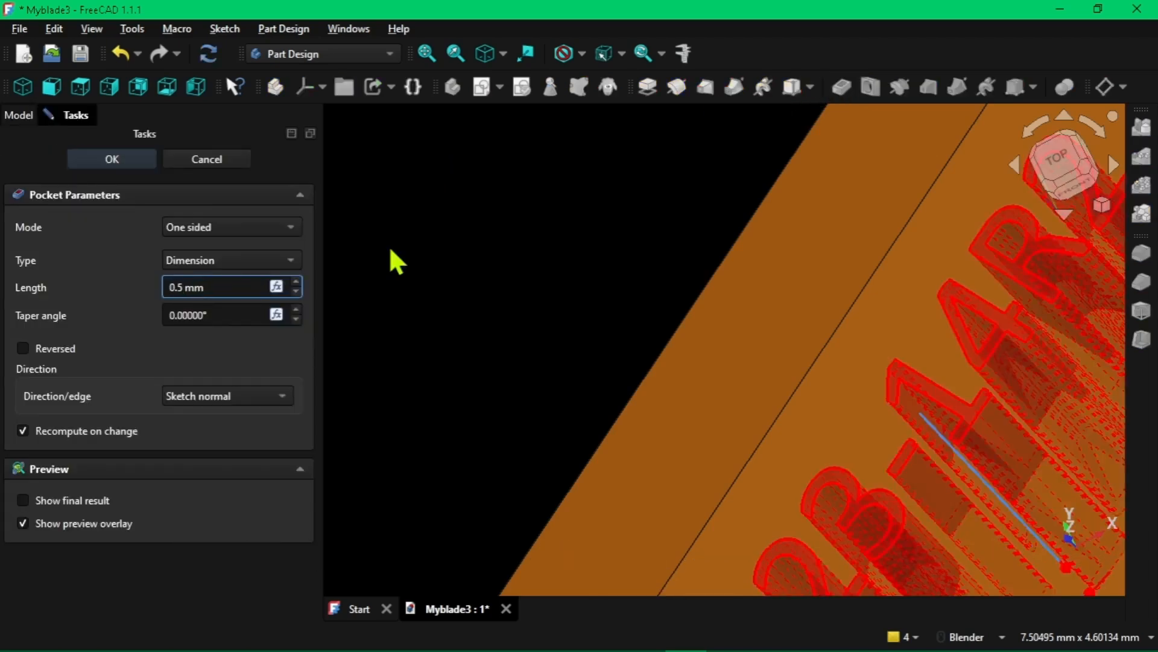
pyautogui.click(135, 157)
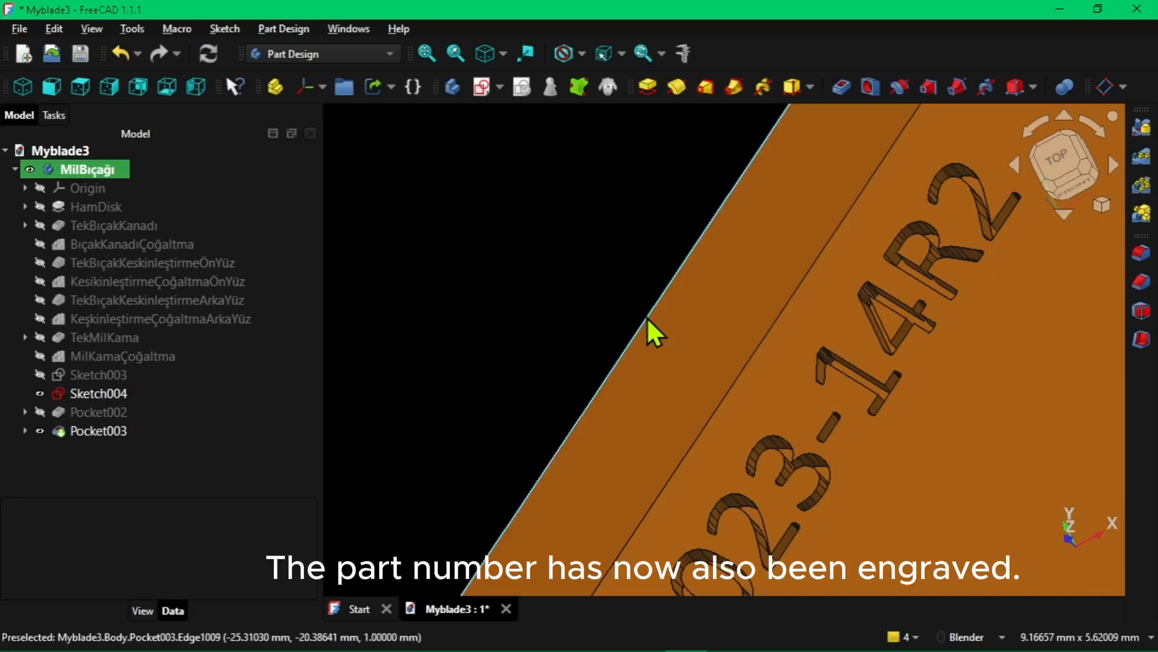
pyautogui.scroll(-5, 647, 316)
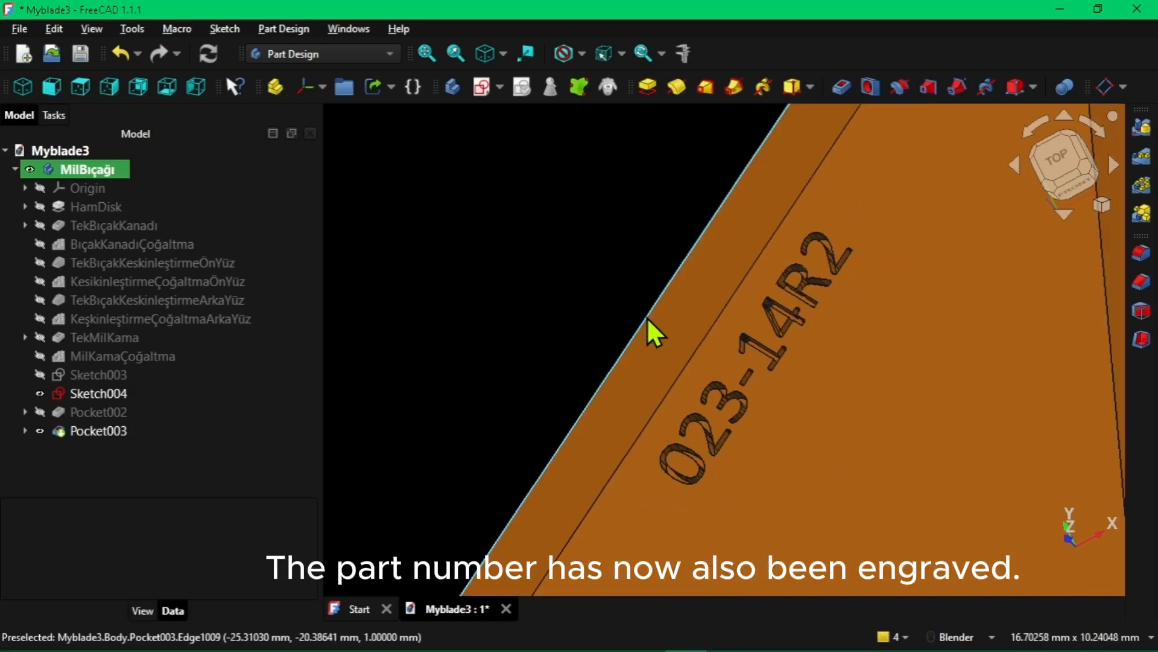
pyautogui.scroll(-8, 646, 316)
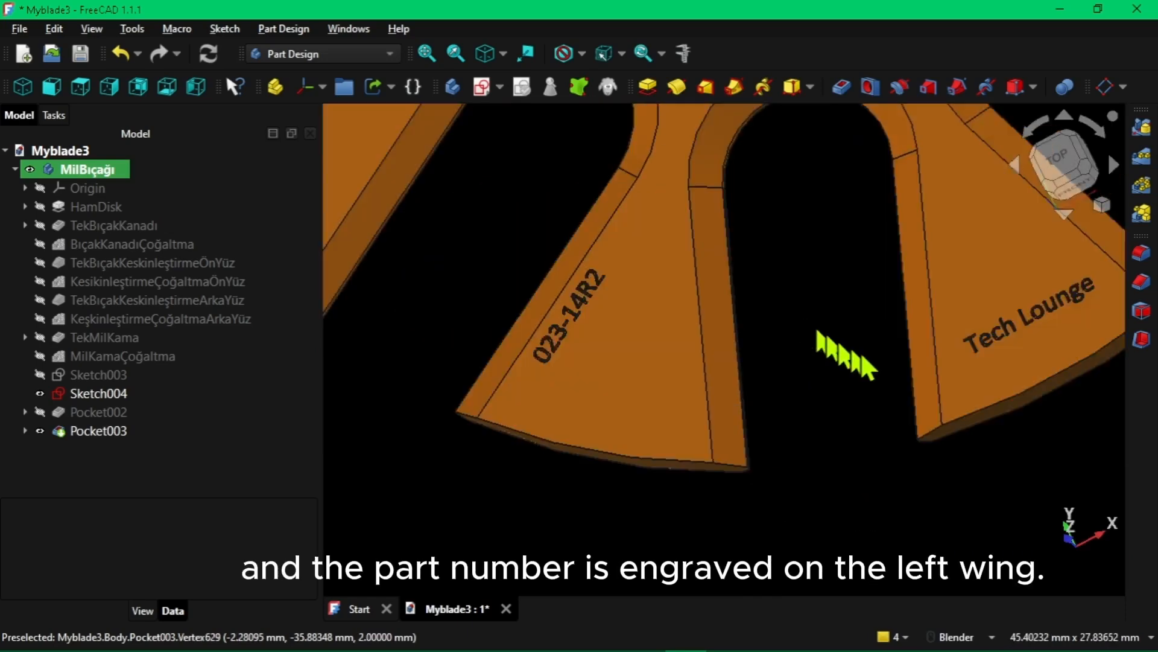
pyautogui.scroll(2, 589, 317)
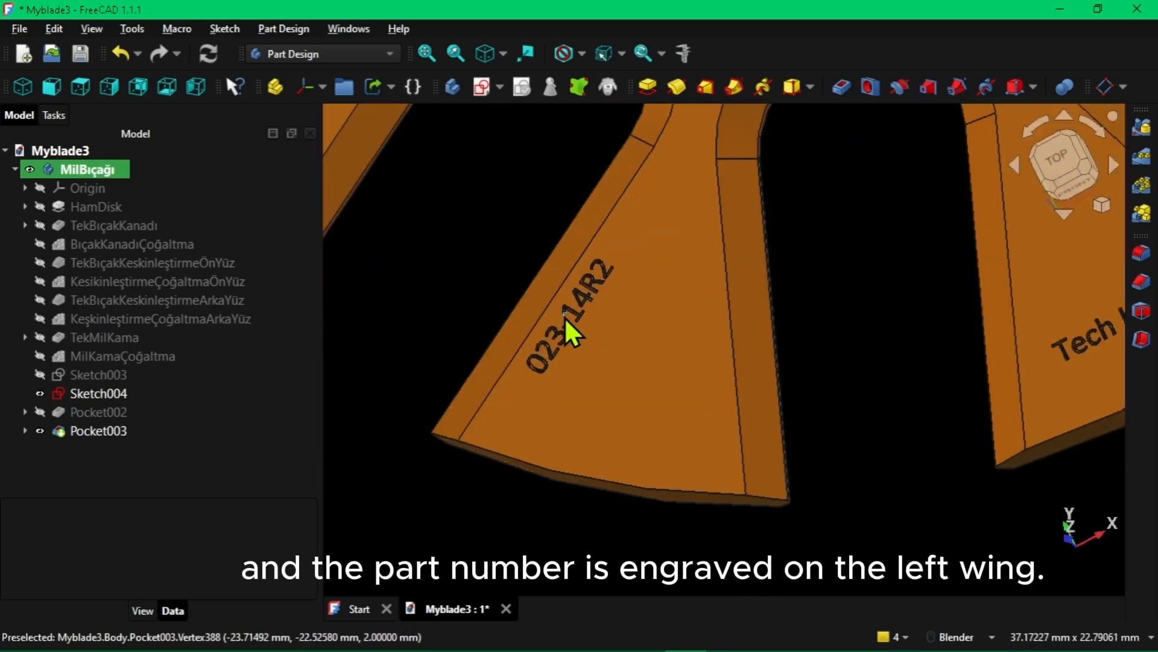